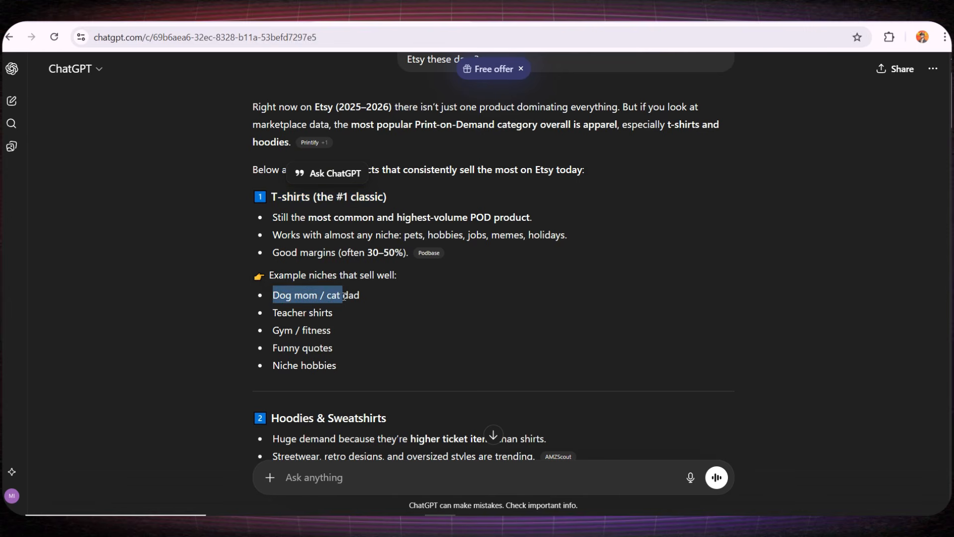
# - Highlight the Dog mom / cat dad, Funny quotes and Niche hobbies niches and the Hoodies & Sweatshirts heading
pyautogui.moveTo(288, 312); pyautogui.dragTo(311, 328)
pyautogui.scroll(-1, 316, 326)
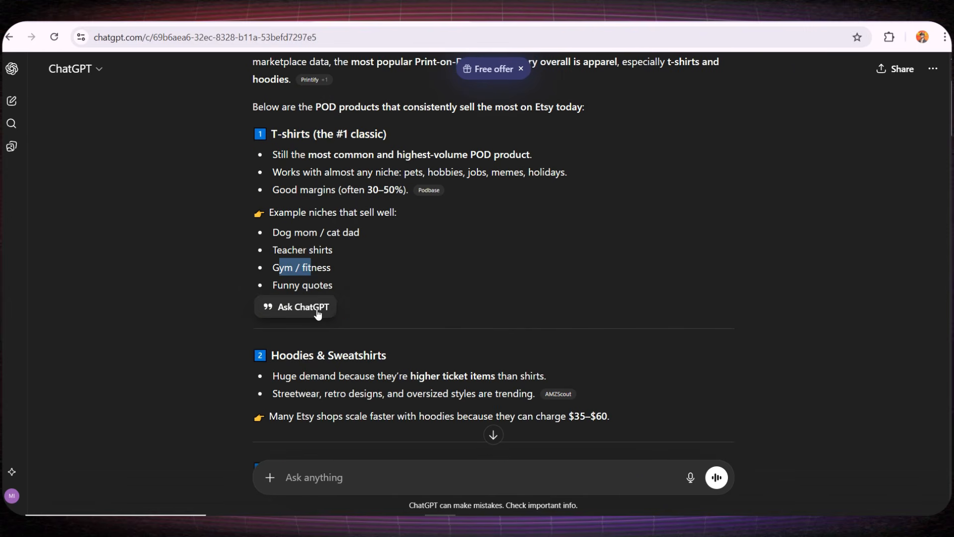
pyautogui.click(300, 249)
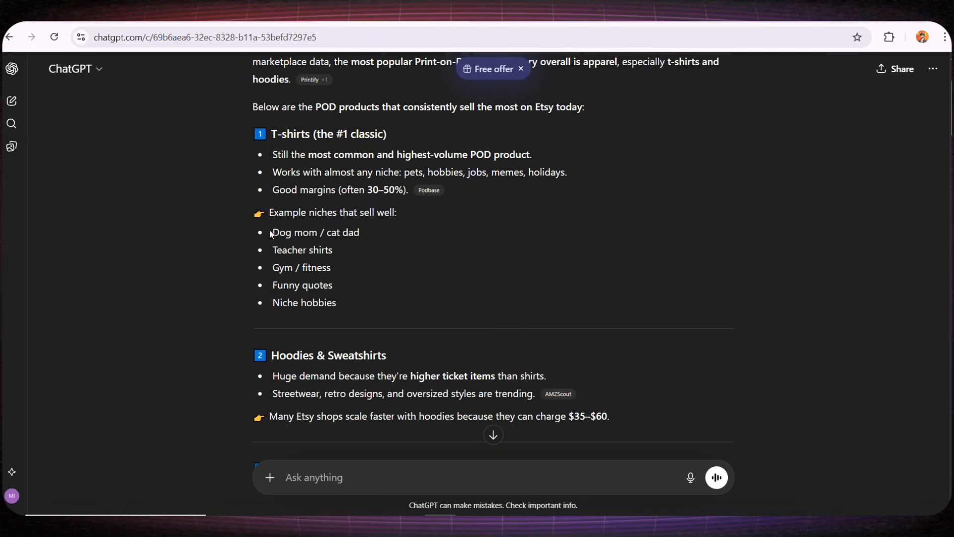
pyautogui.moveTo(271, 233); pyautogui.dragTo(295, 233)
pyautogui.moveTo(276, 286); pyautogui.dragTo(331, 303)
pyautogui.click(330, 303)
pyautogui.scroll(-3, 334, 304)
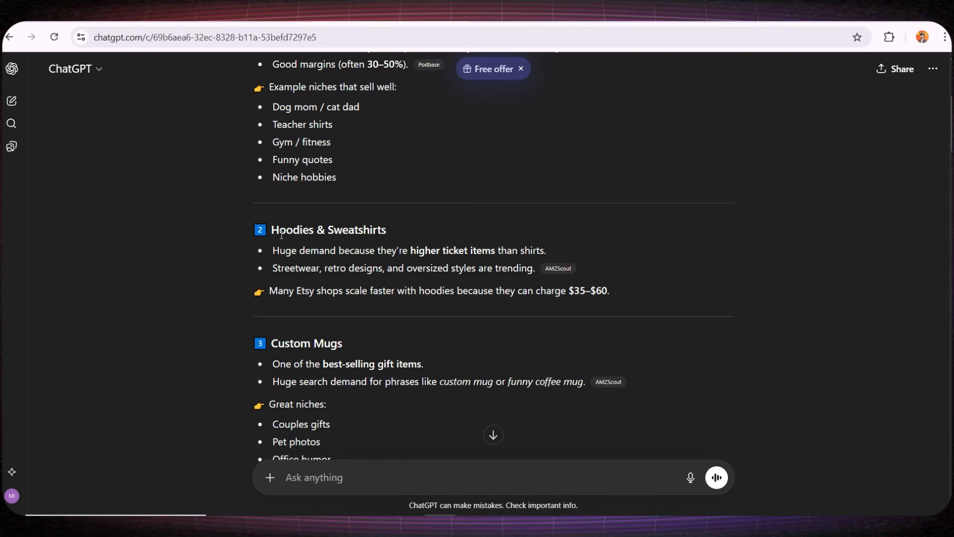
pyautogui.moveTo(254, 230); pyautogui.dragTo(386, 233)
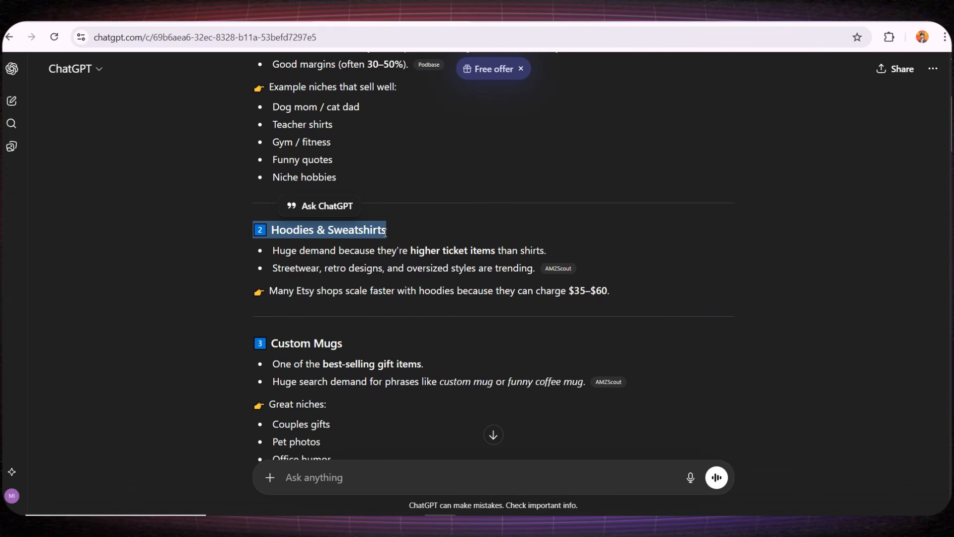
pyautogui.click(336, 231)
# - Highlight the Custom Mugs heading and its Couples gifts, Pet photos and Office humor niches
pyautogui.scroll(-2, 273, 282)
pyautogui.click(273, 282)
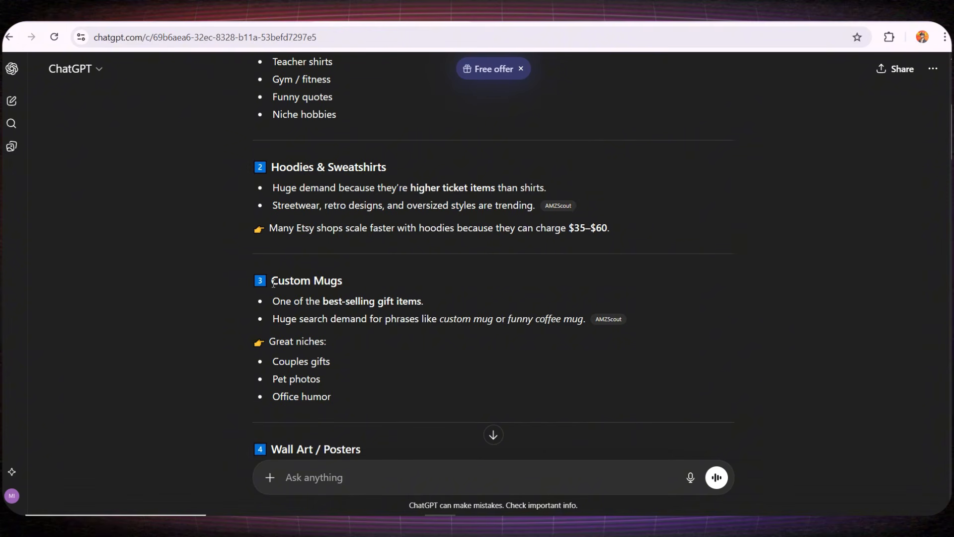
pyautogui.moveTo(273, 282); pyautogui.dragTo(345, 280)
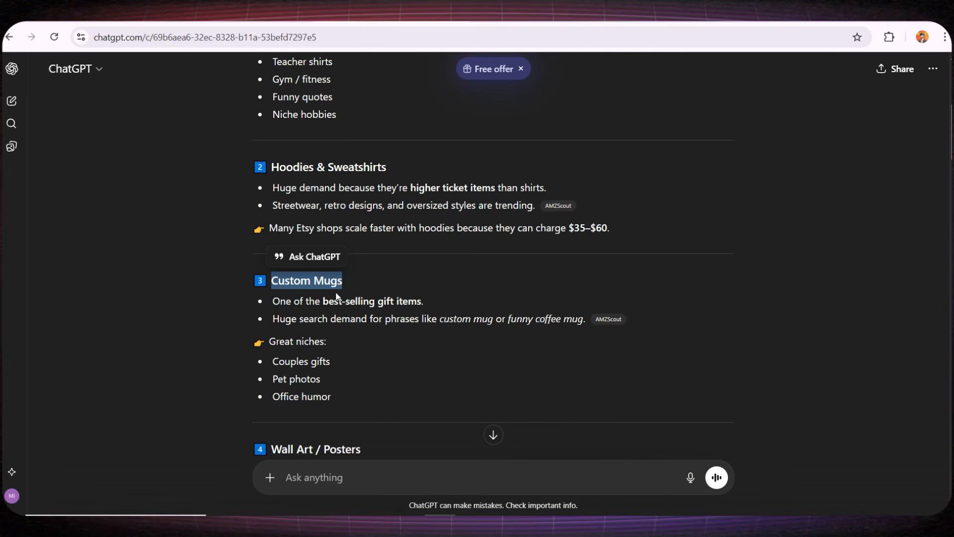
pyautogui.moveTo(273, 357); pyautogui.dragTo(331, 358)
pyautogui.moveTo(273, 377); pyautogui.dragTo(333, 374)
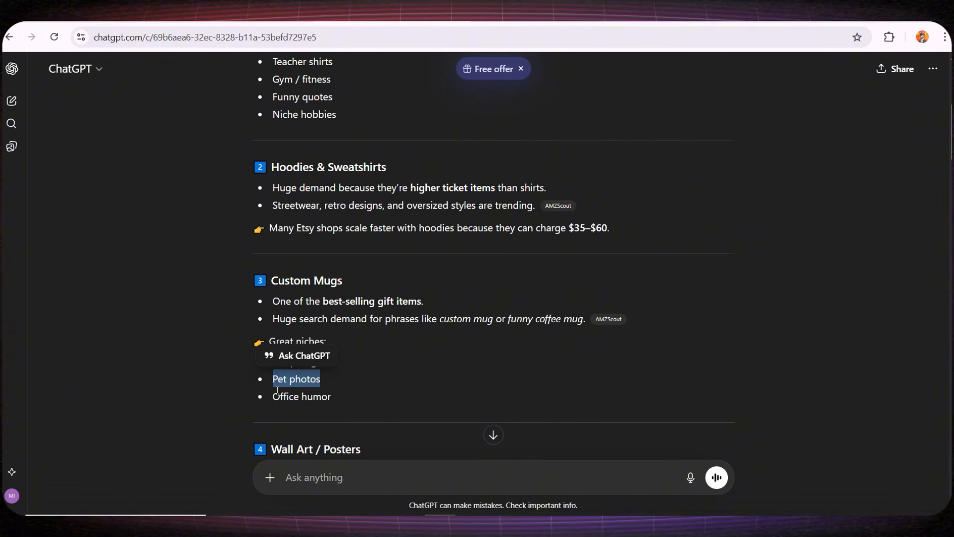
pyautogui.moveTo(273, 396); pyautogui.dragTo(341, 391)
# - Highlight the Wall Art / Posters heading and the follow-up question about custom mugs
pyautogui.scroll(-4, 354, 350)
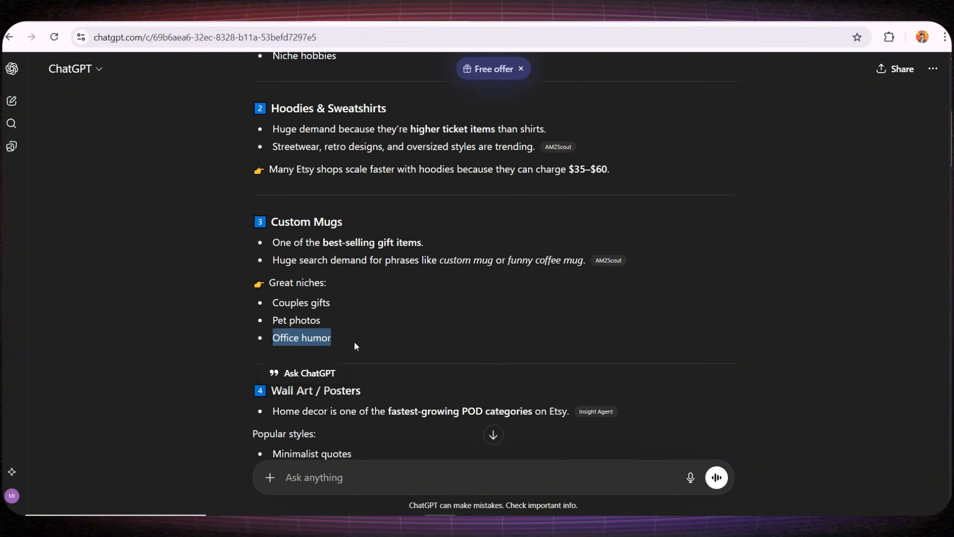
pyautogui.click(292, 264)
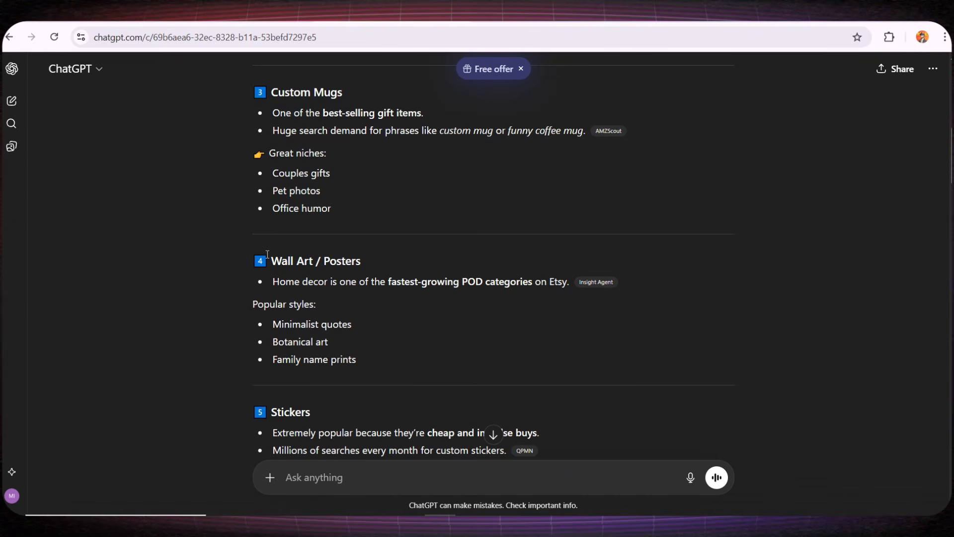
pyautogui.moveTo(273, 257); pyautogui.dragTo(362, 260)
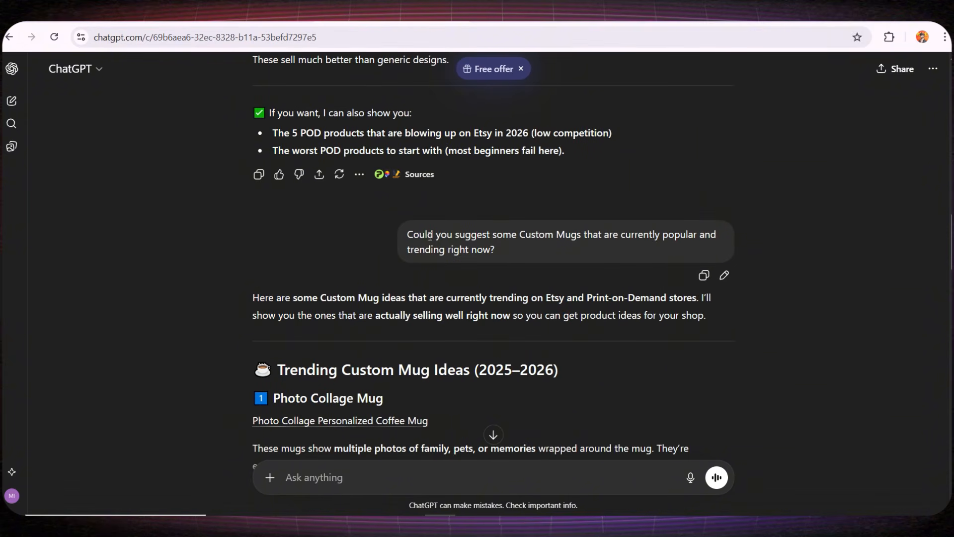
pyautogui.moveTo(428, 234); pyautogui.dragTo(578, 235)
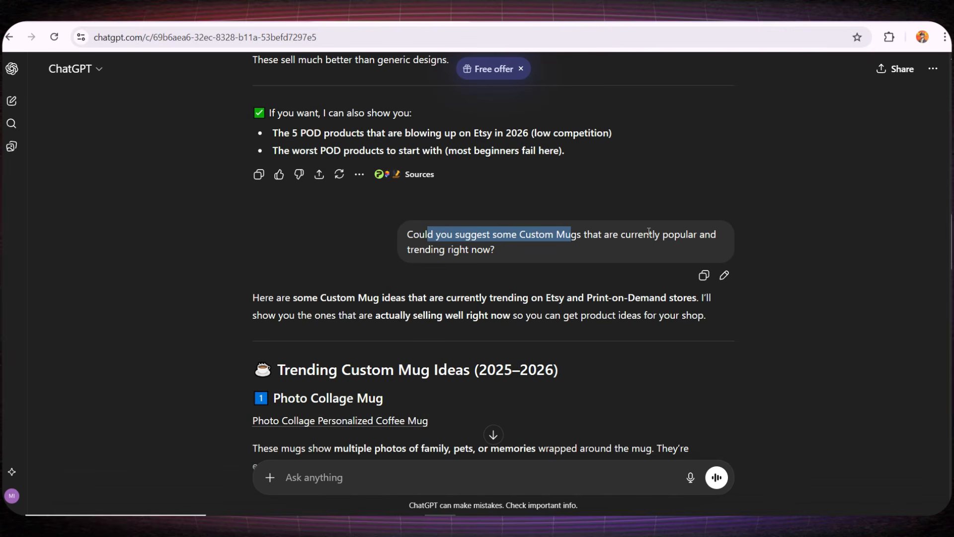
# - Read the trending mug answer, highlighting 'currently popular', 'trending right now' and the Photo Collage Mug heading
pyautogui.moveTo(634, 234); pyautogui.dragTo(697, 234)
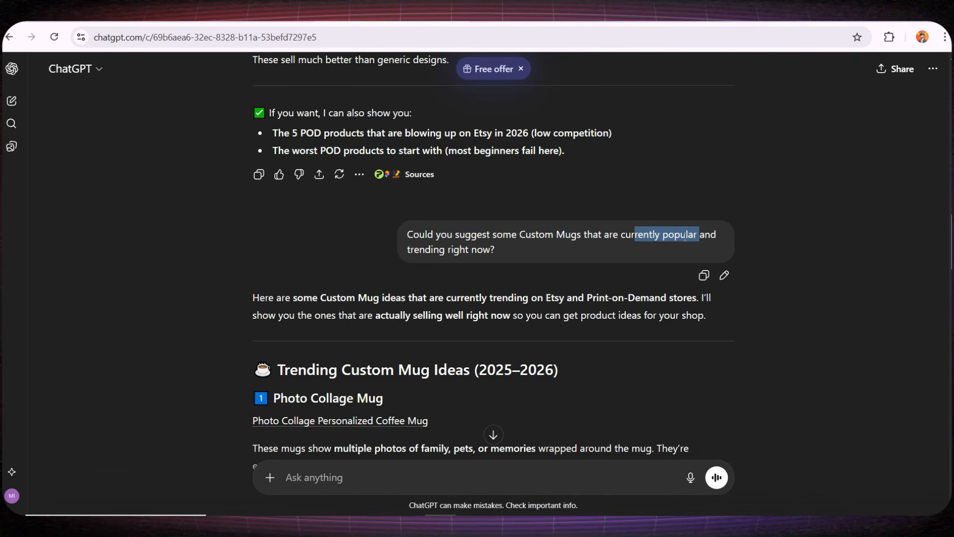
pyautogui.moveTo(407, 250); pyautogui.dragTo(491, 251)
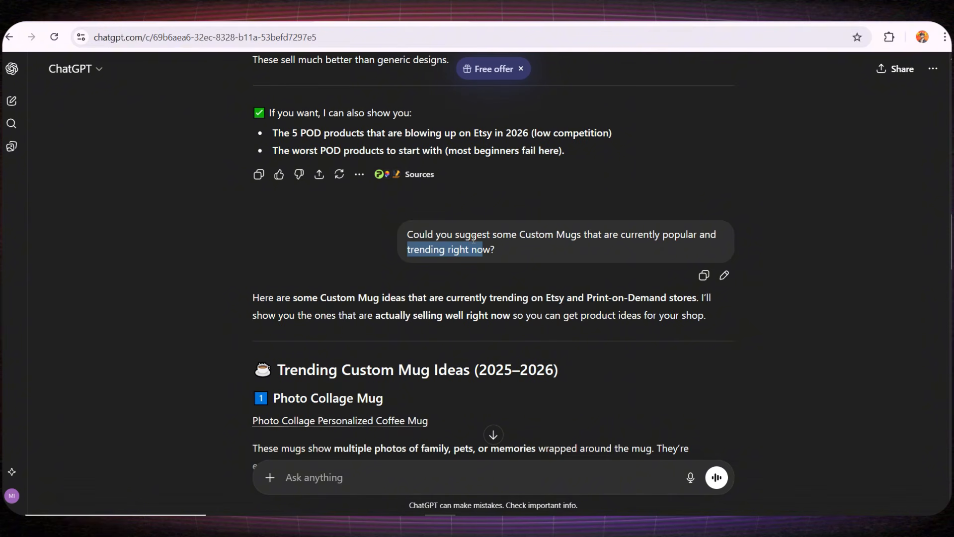
pyautogui.scroll(-3, 472, 238)
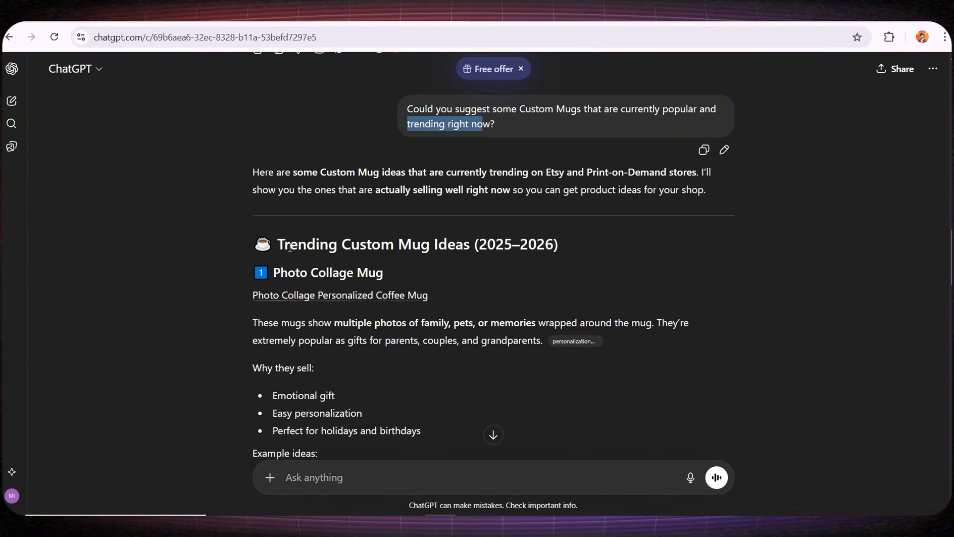
pyautogui.moveTo(288, 255); pyautogui.dragTo(360, 279)
pyautogui.scroll(-4, 361, 285)
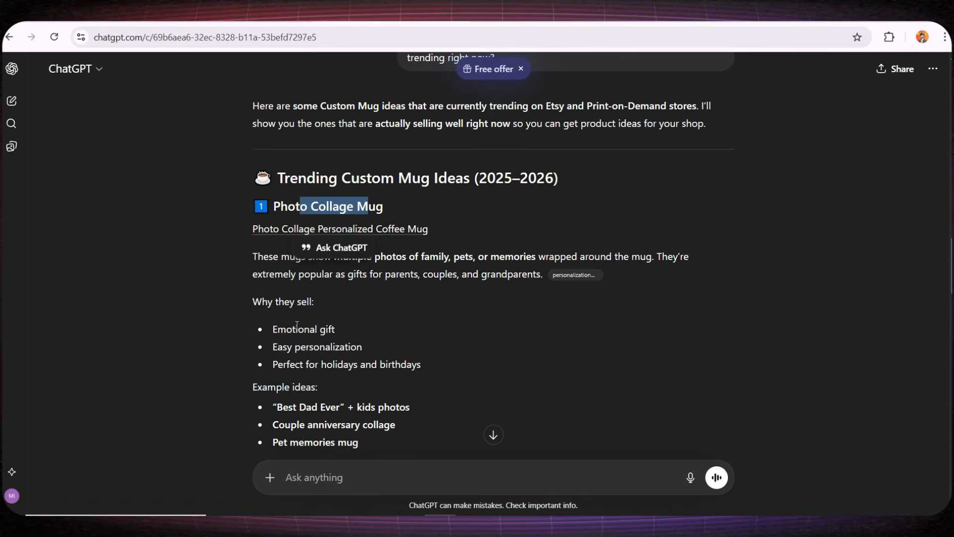
pyautogui.moveTo(282, 371); pyautogui.dragTo(367, 372)
pyautogui.scroll(-2, 359, 362)
pyautogui.scroll(-3, 359, 363)
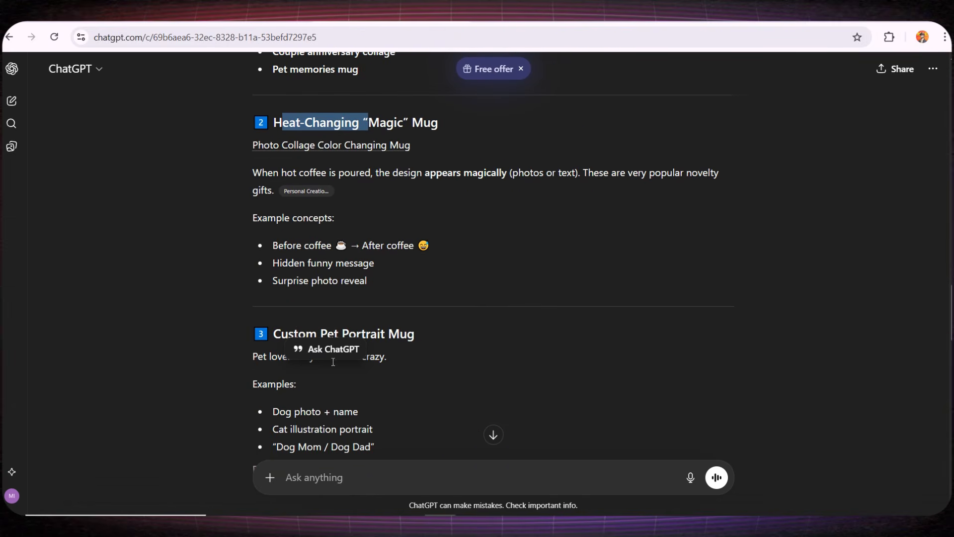
pyautogui.moveTo(288, 333); pyautogui.dragTo(384, 333)
pyautogui.scroll(-5, 380, 335)
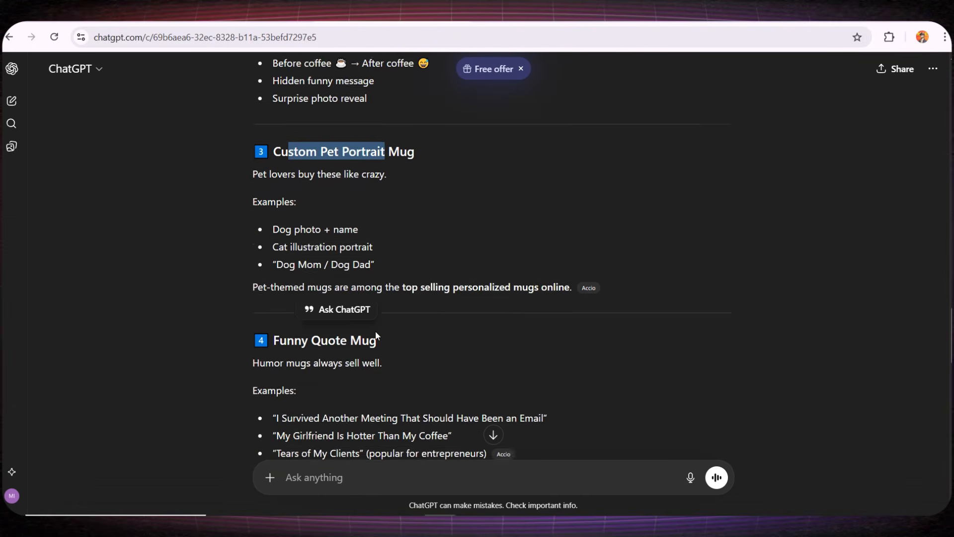
# - Highlight the Funny Quote Mug idea and the Trending Custom Mug Ideas heading while scrolling the list
pyautogui.moveTo(271, 272); pyautogui.dragTo(392, 272)
pyautogui.scroll(-1, 380, 276)
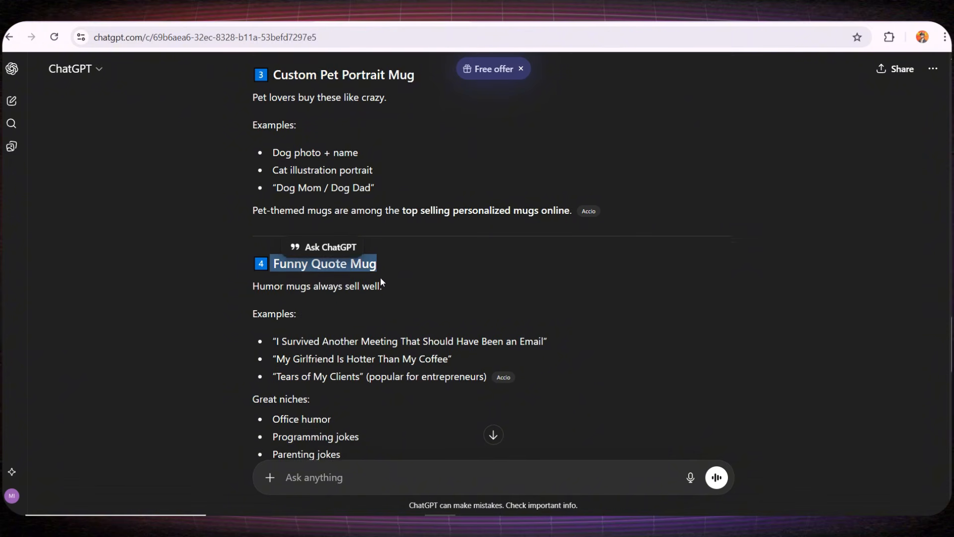
pyautogui.scroll(-1, 305, 362)
pyautogui.moveTo(281, 389); pyautogui.dragTo(358, 367)
pyautogui.scroll(-4, 361, 362)
pyautogui.moveTo(298, 328); pyautogui.dragTo(370, 327)
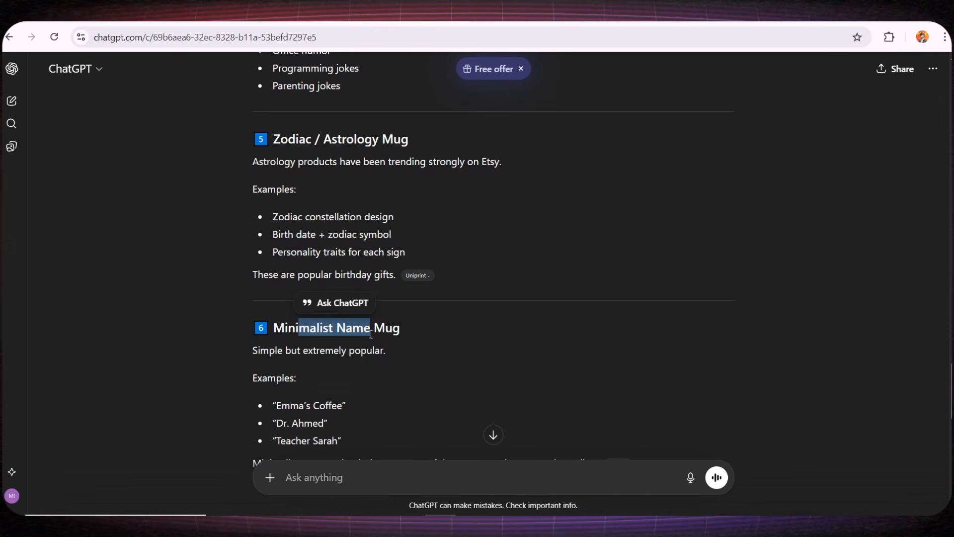
pyautogui.scroll(-3, 277, 331)
pyautogui.moveTo(276, 330); pyautogui.dragTo(373, 329)
pyautogui.scroll(-3, 308, 375)
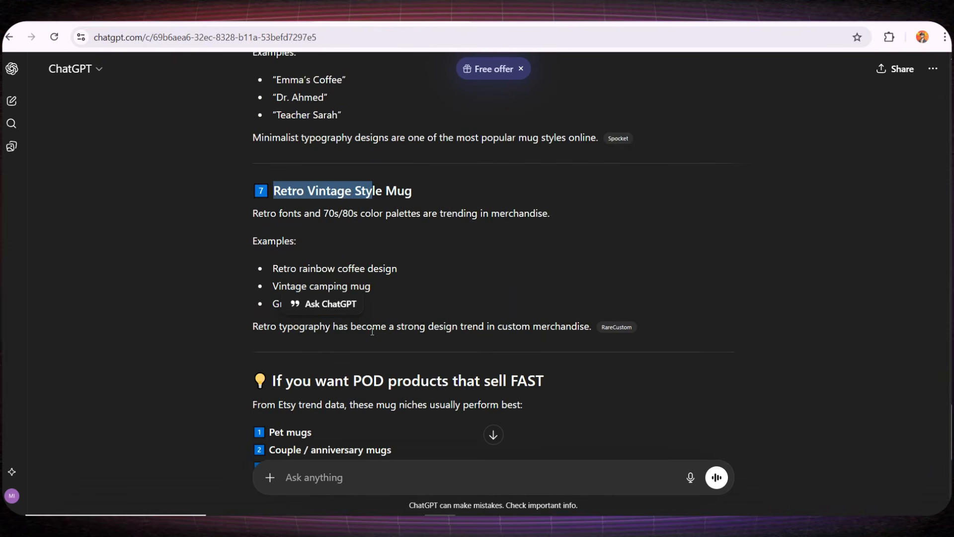
pyautogui.moveTo(398, 244); pyautogui.dragTo(455, 245)
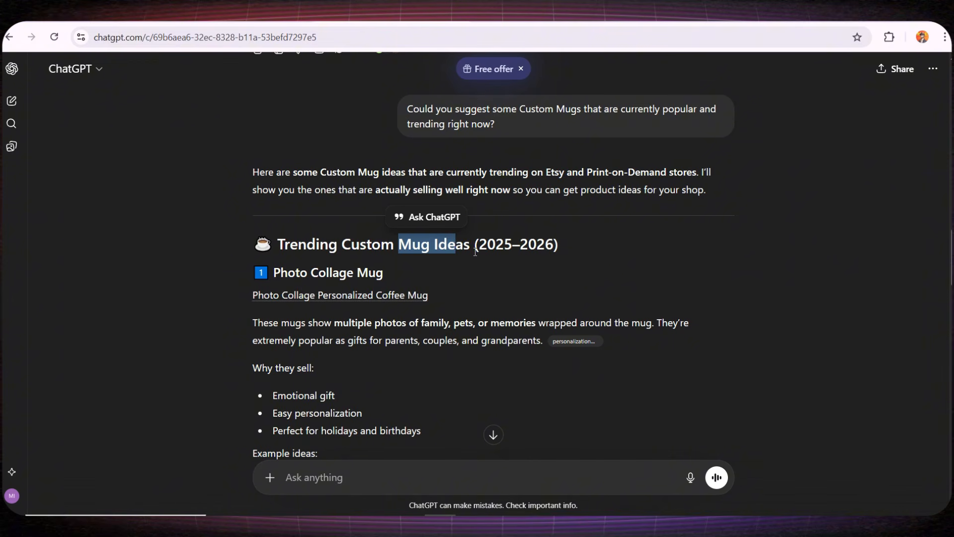
pyautogui.click(447, 243)
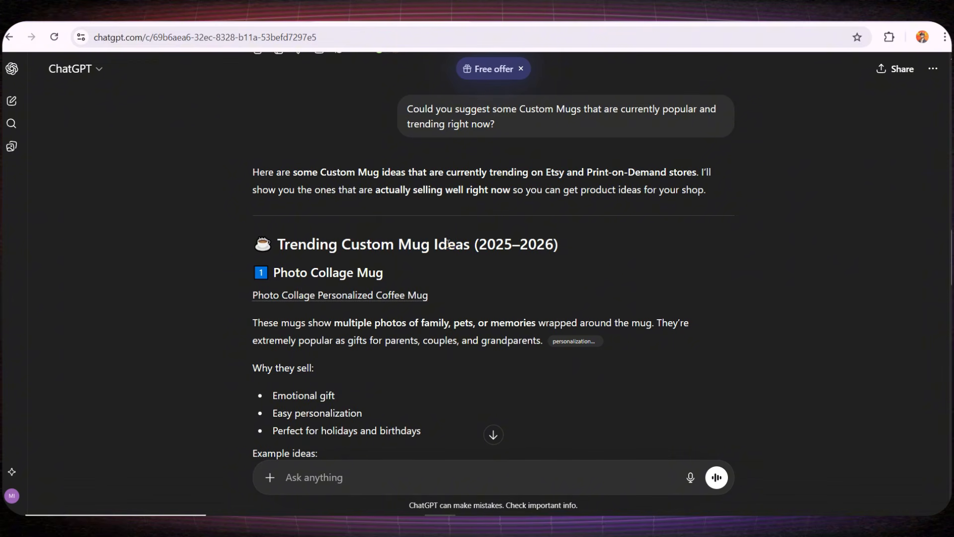
pyautogui.scroll(-12, 280, 212)
# - Copy 'Funny Quote Mug' and search for it on Etsy
pyautogui.moveTo(275, 209); pyautogui.dragTo(377, 212)
pyautogui.hotkey('ctrl', 'c')
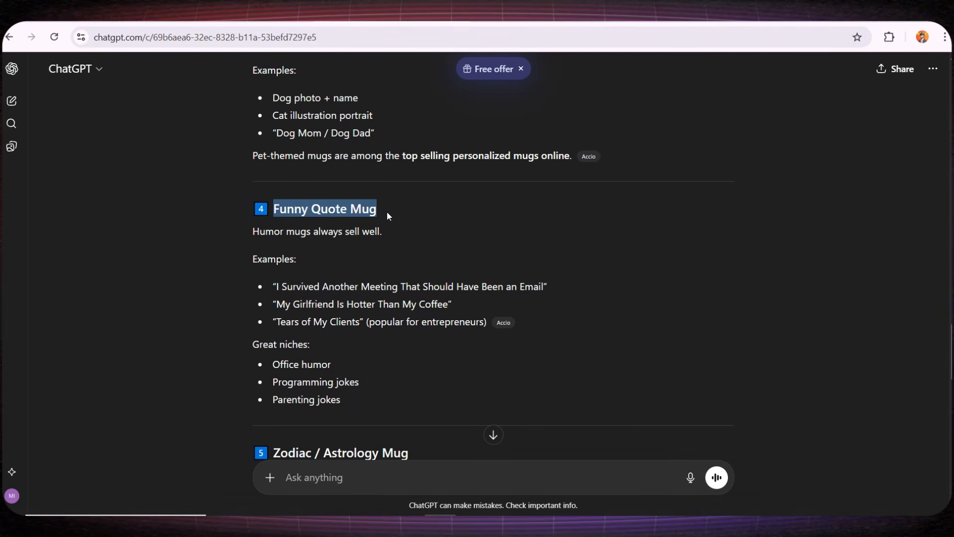
pyautogui.click(328, 84)
pyautogui.hotkey('ctrl', 'v')
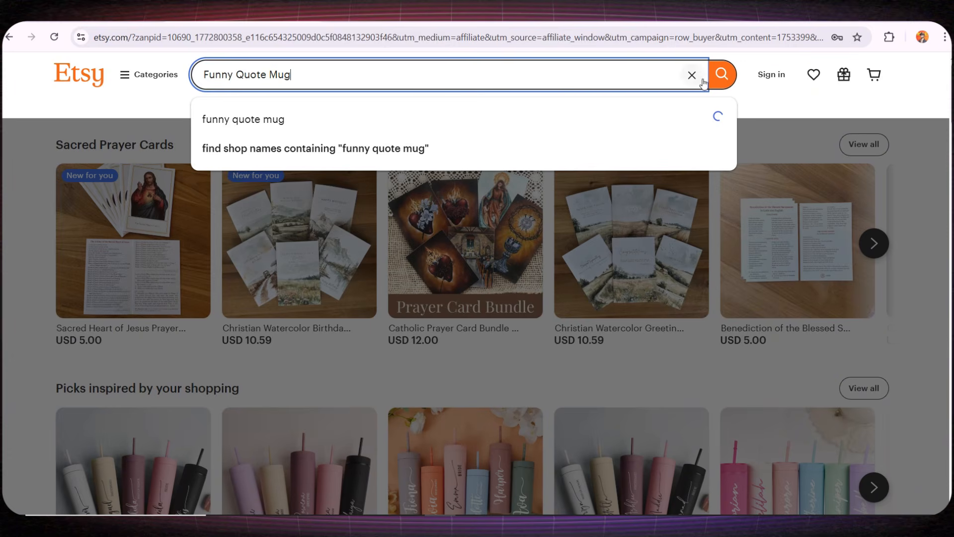
pyautogui.click(721, 75)
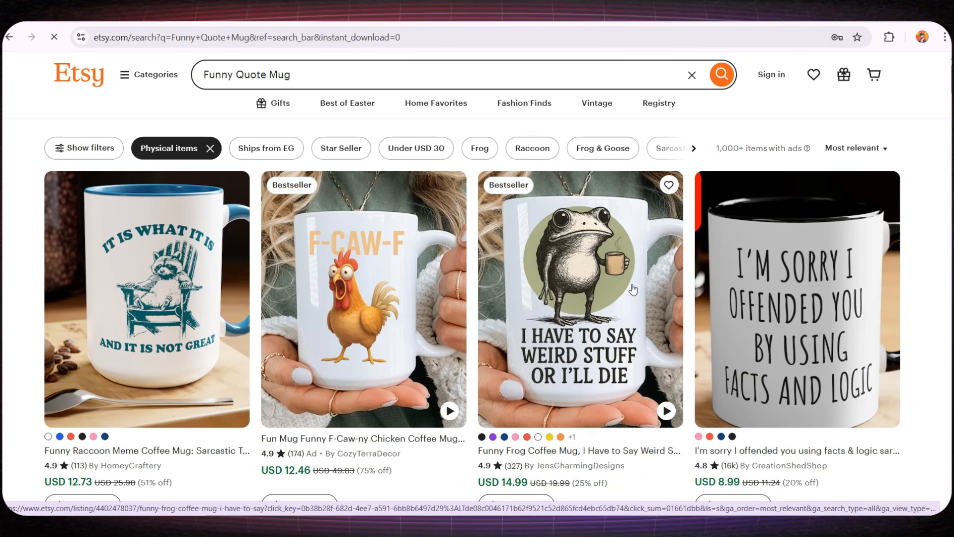
# - Review the Etsy funny quote mug results, including the sarcastic frog and email duck bestsellers
pyautogui.scroll(-7, 592, 286)
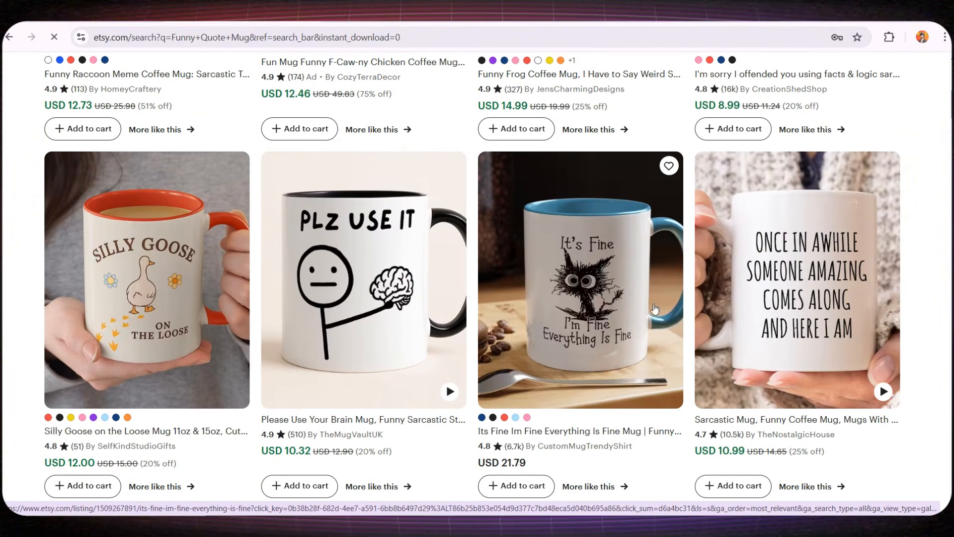
pyautogui.scroll(-1, 144, 300)
pyautogui.scroll(-5, 143, 300)
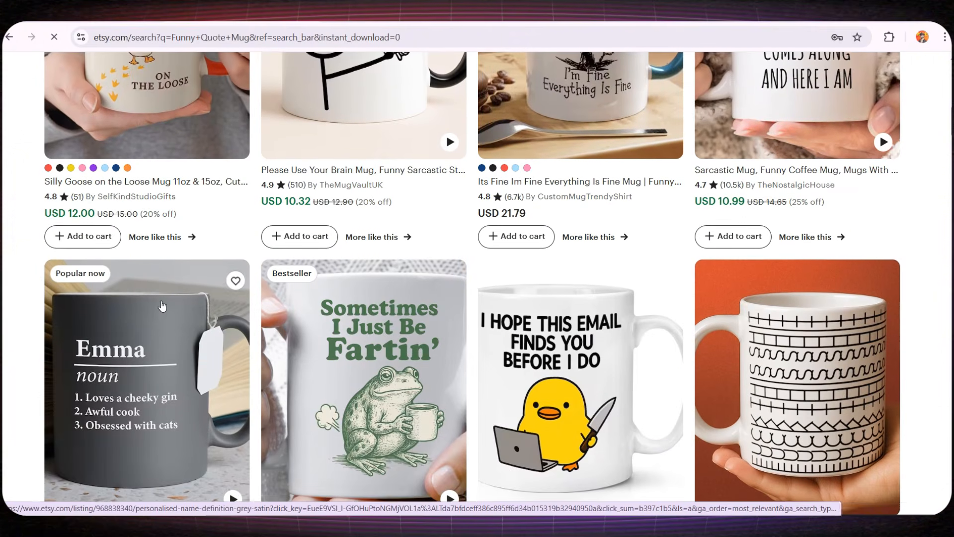
pyautogui.scroll(9, 186, 308)
pyautogui.scroll(4, 186, 308)
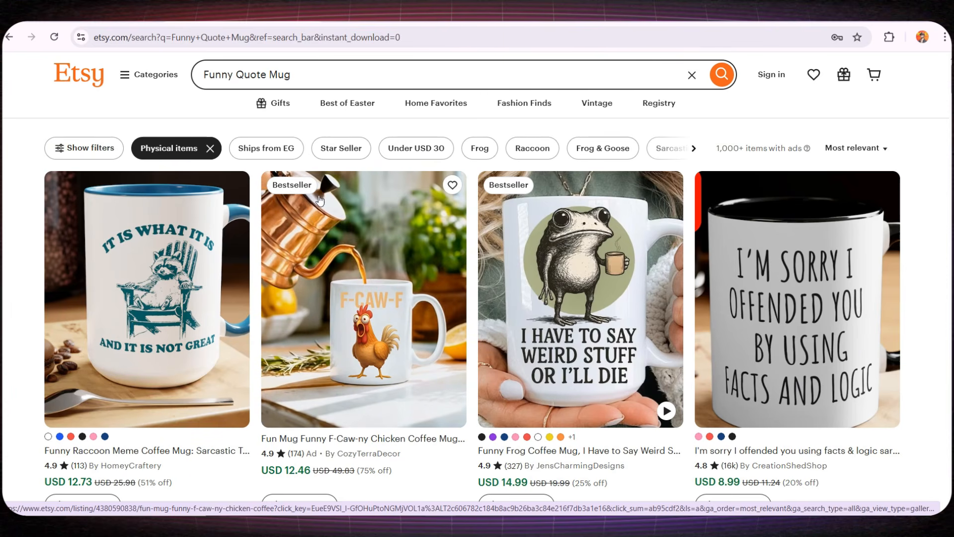
pyautogui.scroll(-8, 320, 201)
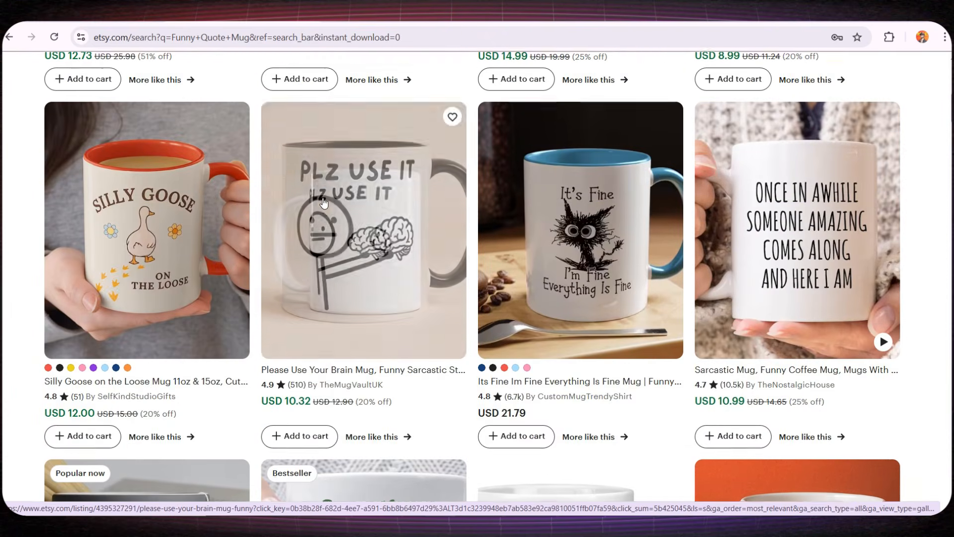
pyautogui.scroll(-3, 323, 202)
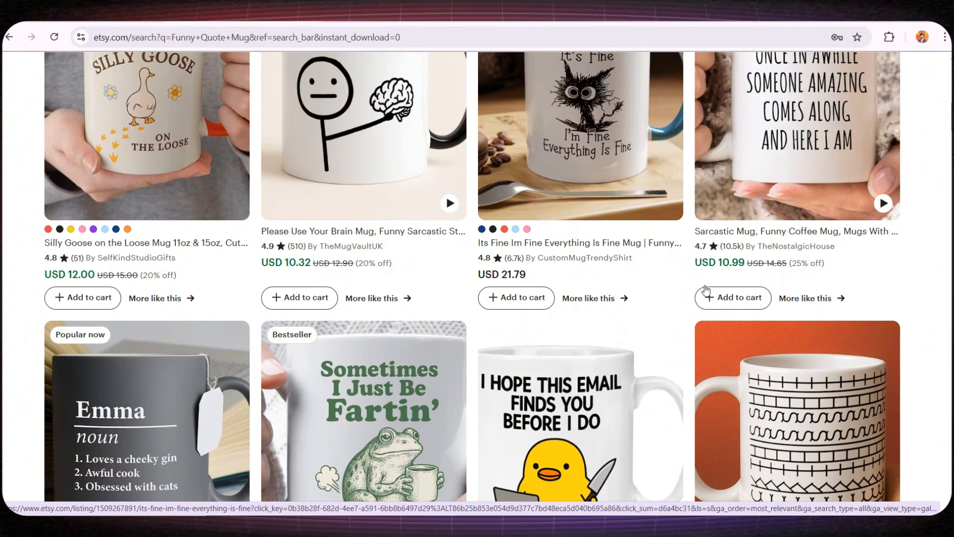
pyautogui.scroll(-5, 738, 246)
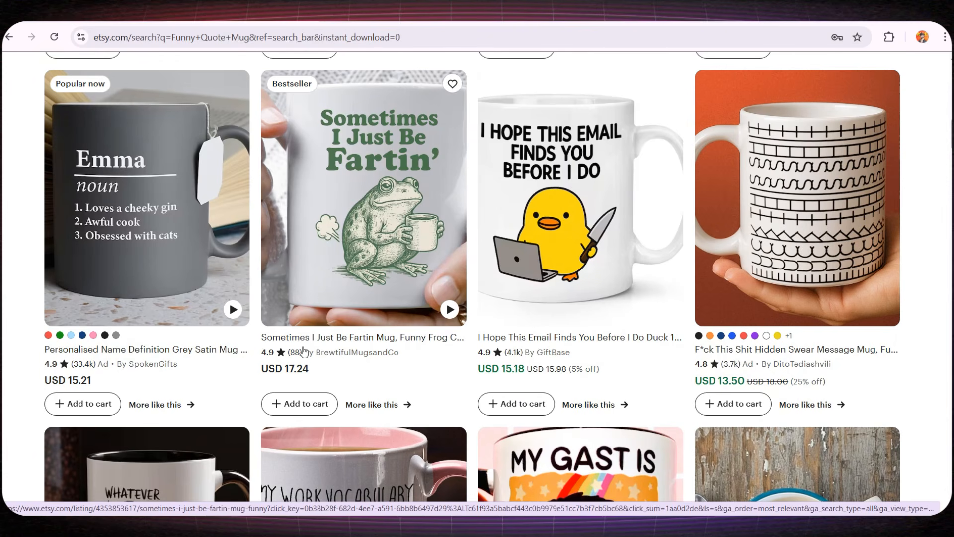
pyautogui.scroll(-6, 100, 368)
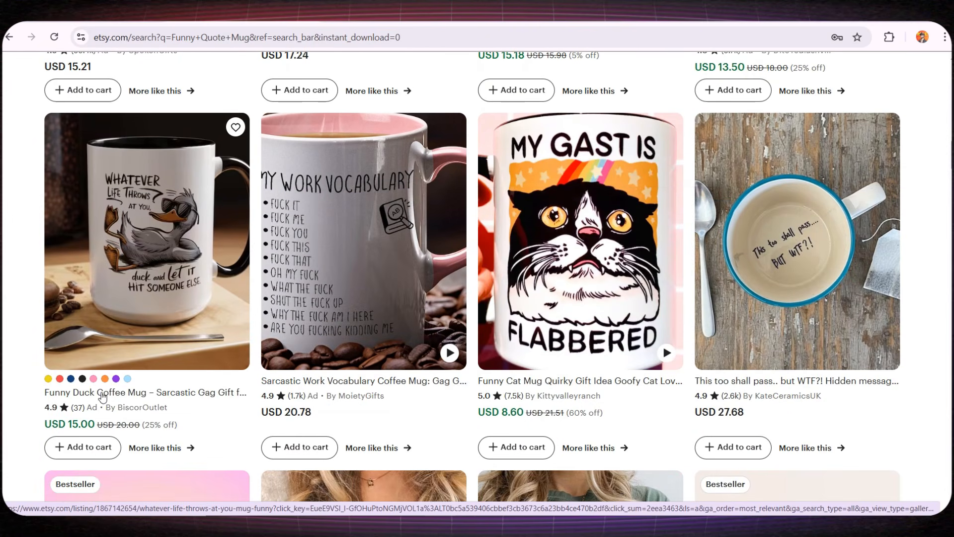
pyautogui.scroll(8, 559, 403)
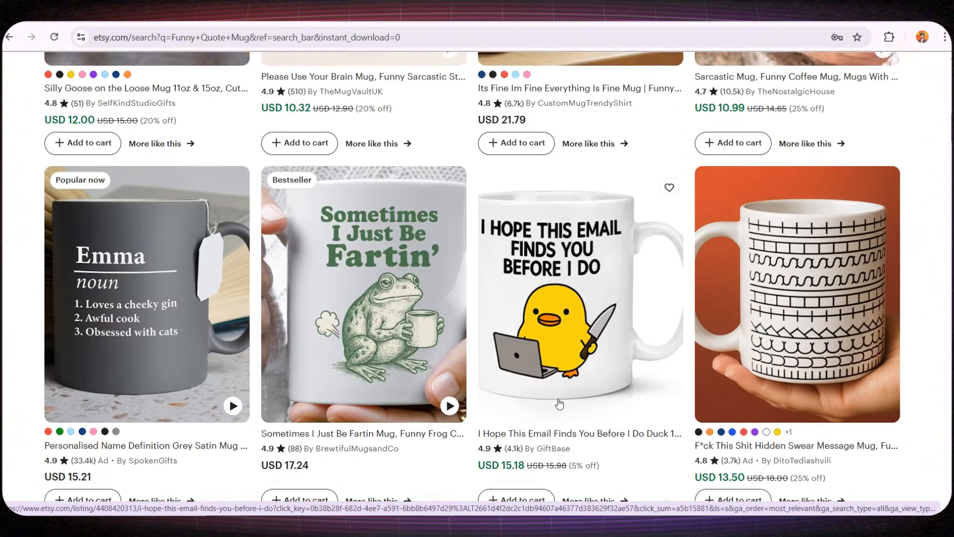
pyautogui.scroll(5, 559, 404)
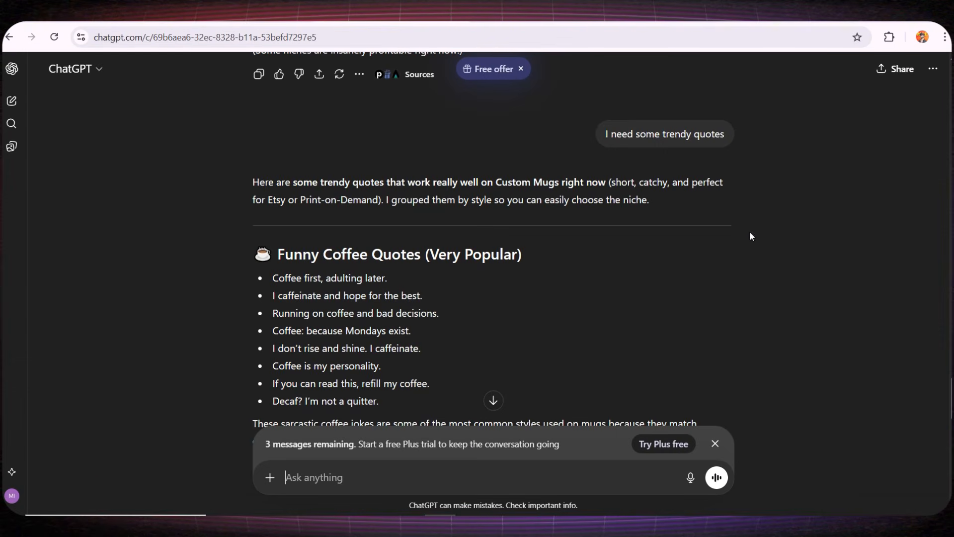
# - Highlight the trendy quotes request and the coffee quote list, then select 'Coffee is my personality.'
pyautogui.moveTo(605, 134); pyautogui.dragTo(722, 147)
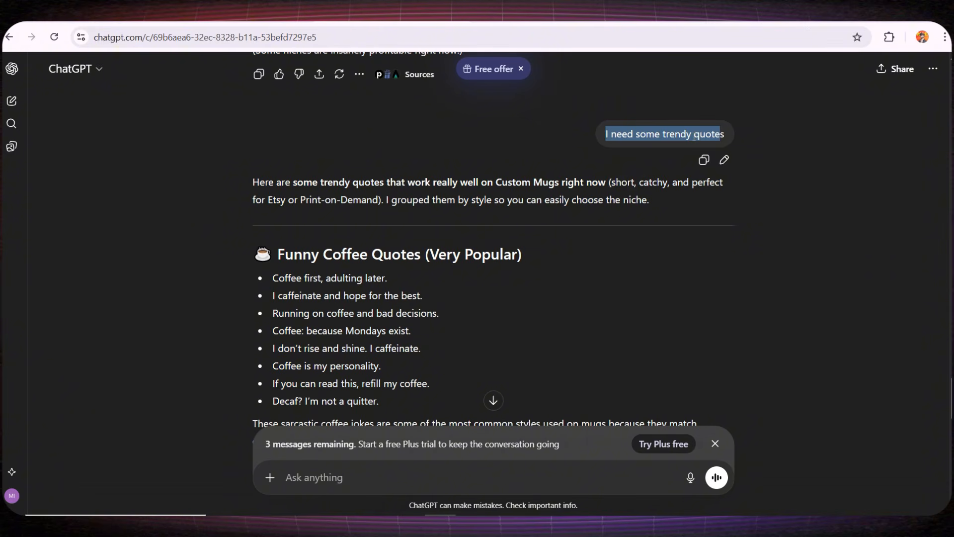
pyautogui.scroll(-1, 756, 211)
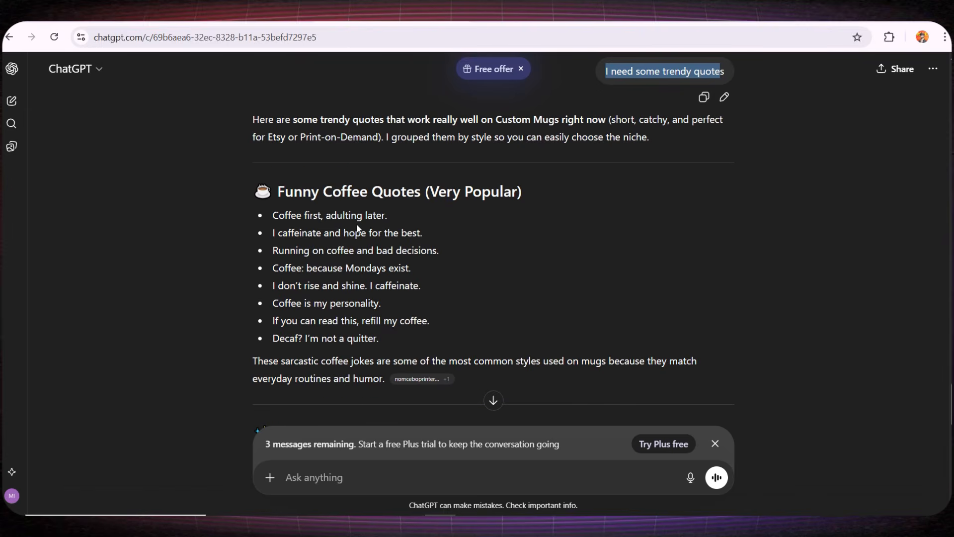
pyautogui.moveTo(273, 214); pyautogui.dragTo(348, 340)
pyautogui.click(283, 314)
pyautogui.moveTo(273, 308); pyautogui.dragTo(387, 307)
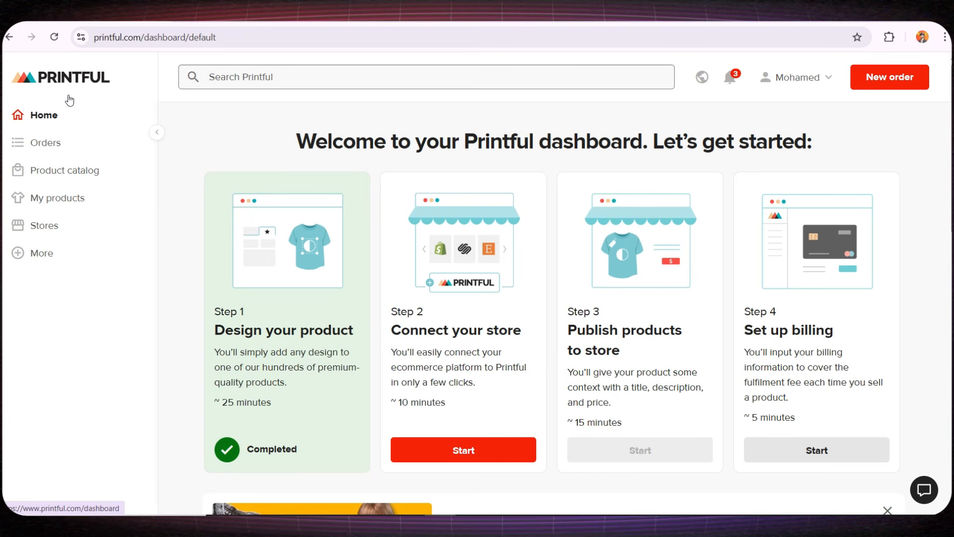
# - Browse Printful's product catalog categories and search it for 'mugs'
pyautogui.click(62, 178)
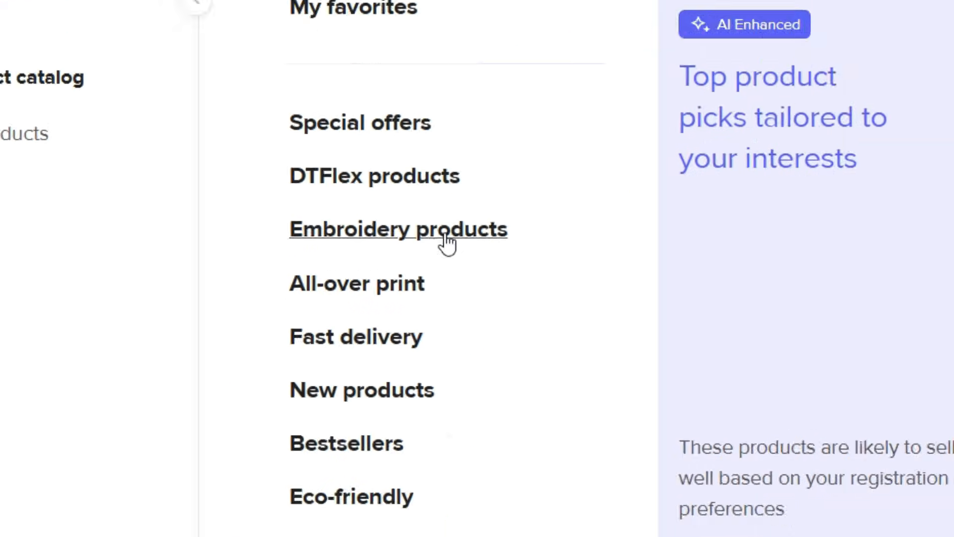
pyautogui.scroll(-6, 447, 249)
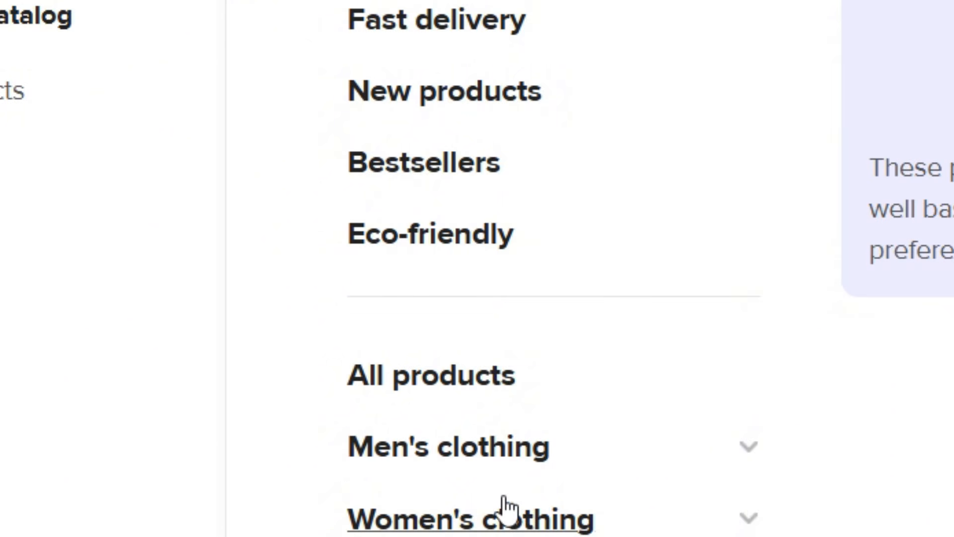
pyautogui.scroll(-3, 507, 509)
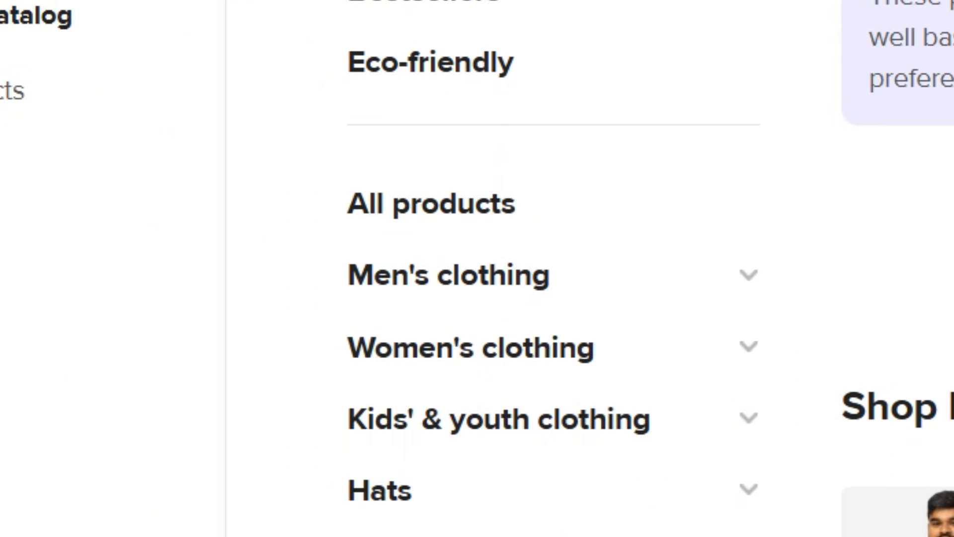
pyautogui.scroll(-3, 547, 278)
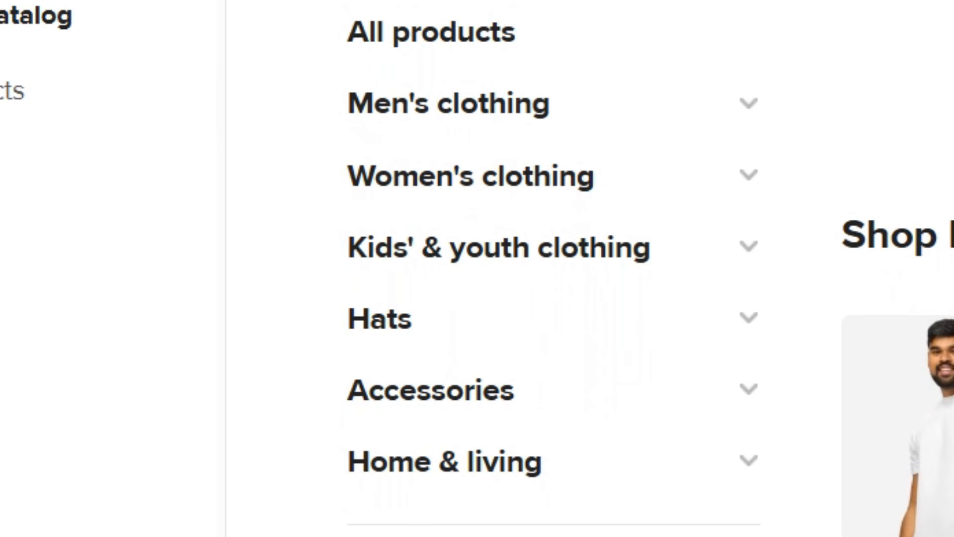
pyautogui.scroll(12, 484, 313)
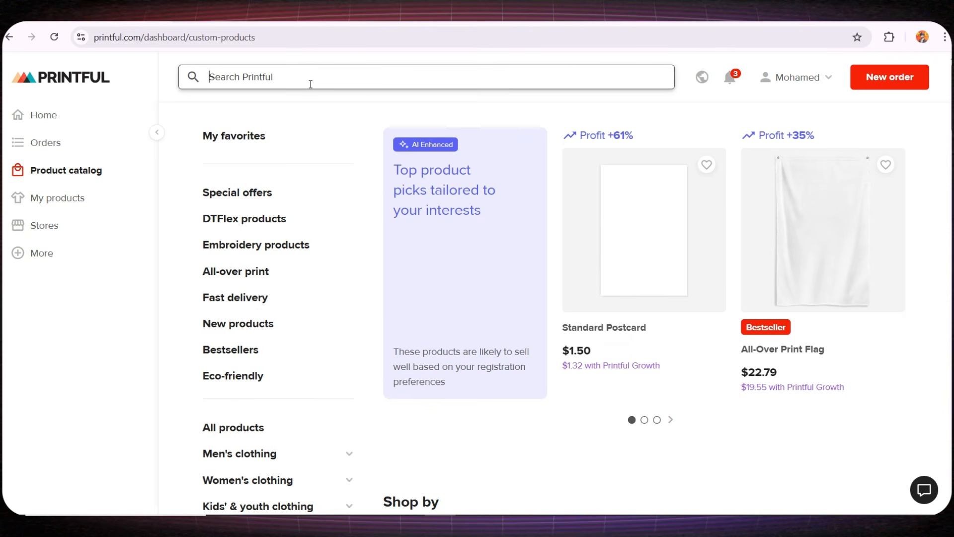
pyautogui.click(311, 83)
pyautogui.write('mugs')
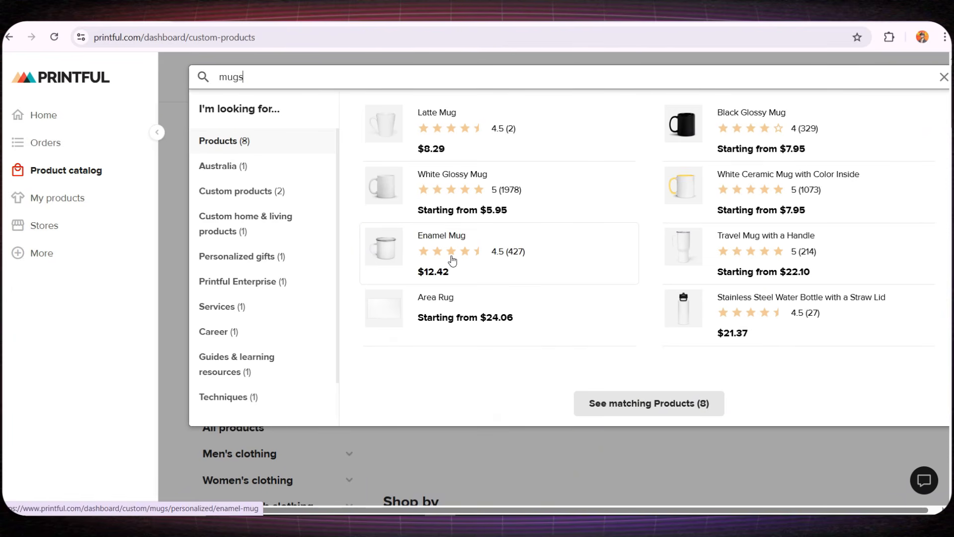
# - Open the White Glossy Mug's file guidelines and note the 20 oz print size of 25.98 × 10.19 cm
pyautogui.click(427, 180)
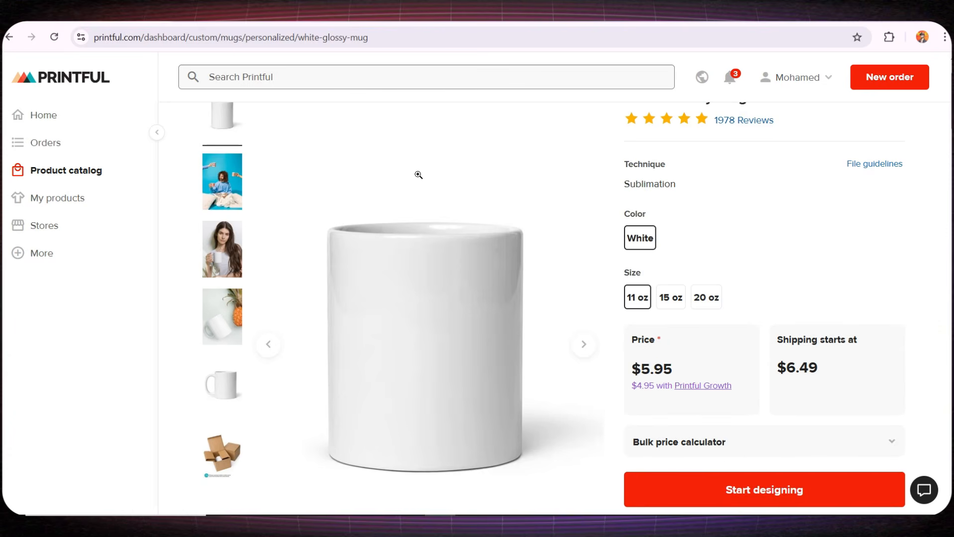
pyautogui.scroll(-1, 418, 175)
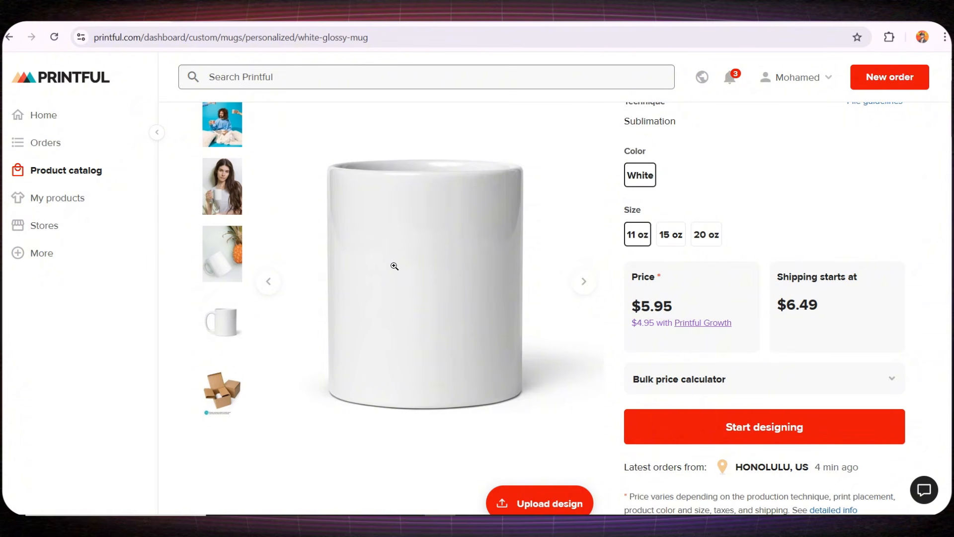
pyautogui.scroll(1, 411, 284)
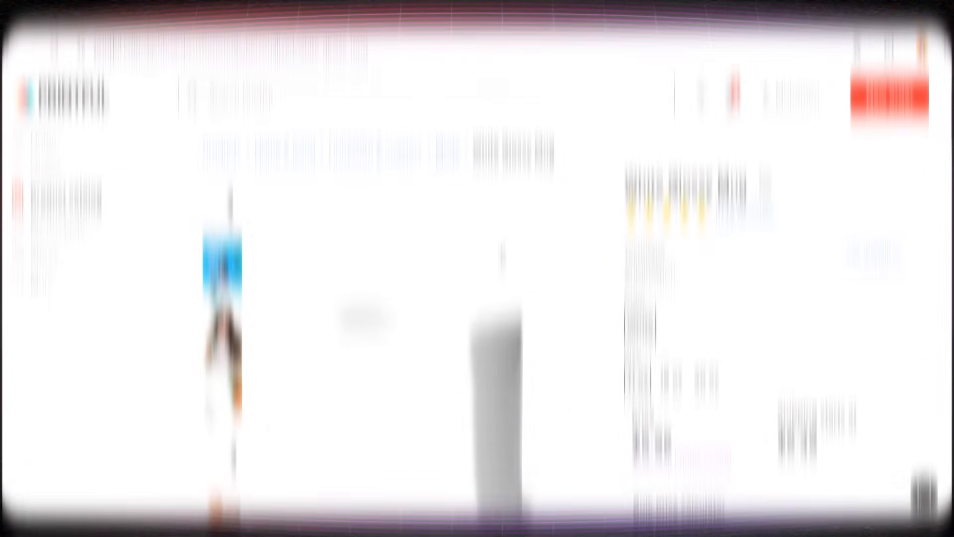
pyautogui.scroll(-5, 402, 282)
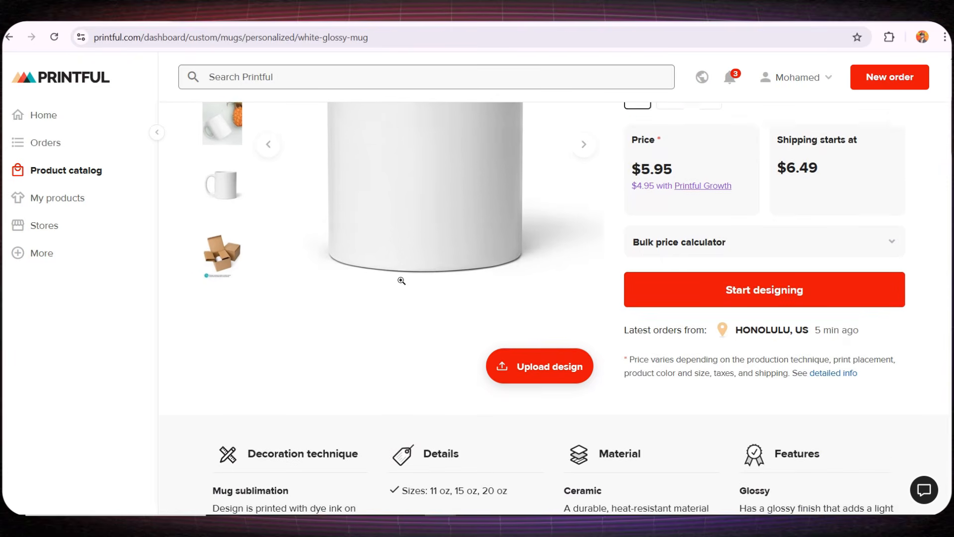
pyautogui.scroll(-5, 401, 280)
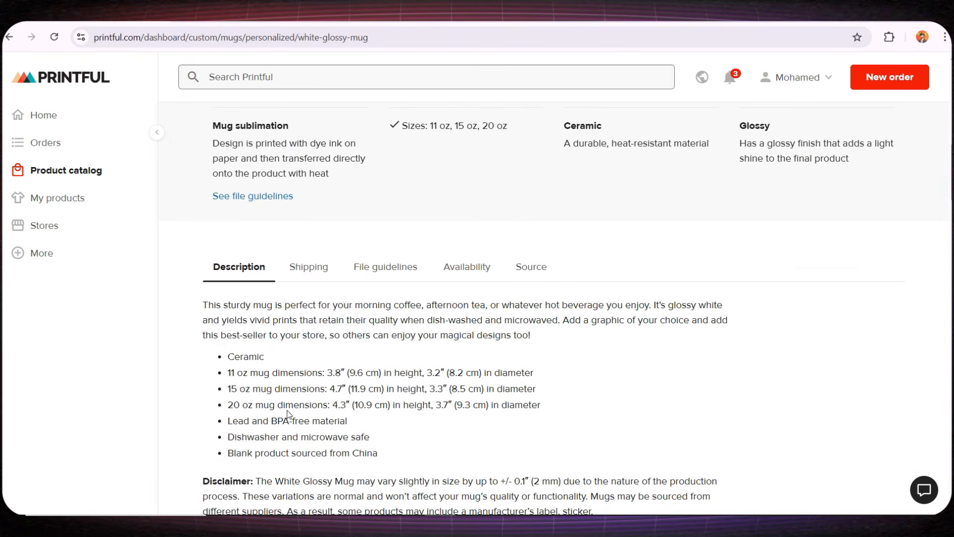
pyautogui.scroll(4, 308, 417)
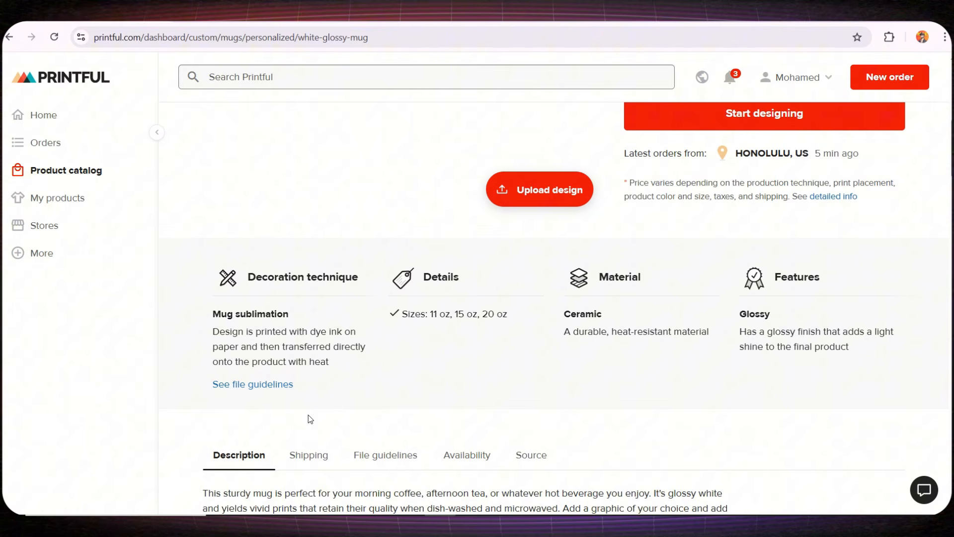
pyautogui.click(259, 385)
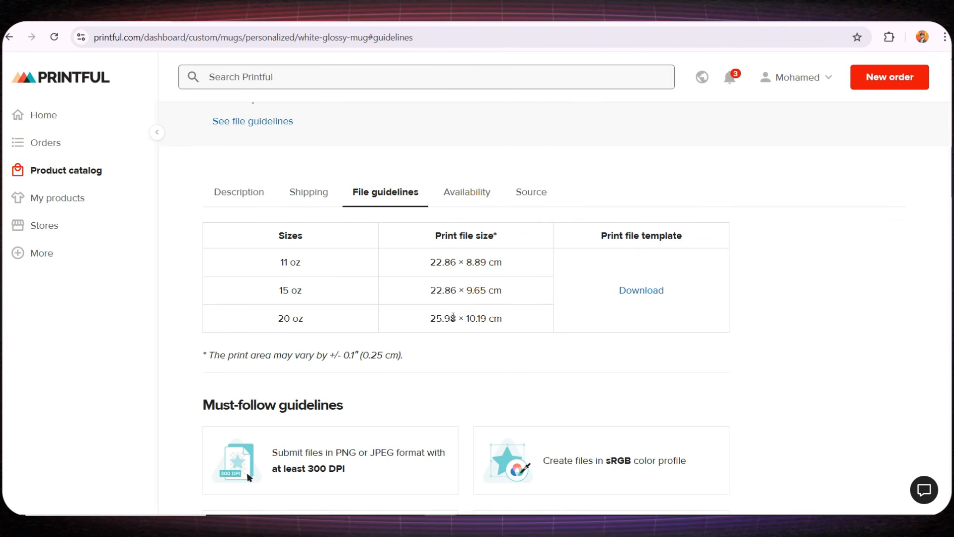
pyautogui.moveTo(456, 317); pyautogui.dragTo(507, 319)
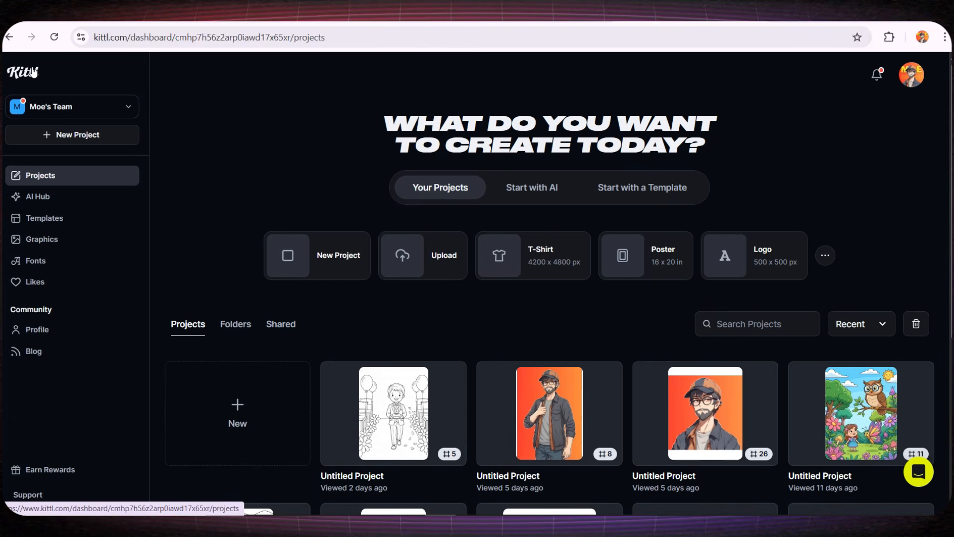
# - Create a 259.8 × 101.9 mm Kittl artboard and download Printful's mug print template
pyautogui.click(229, 401)
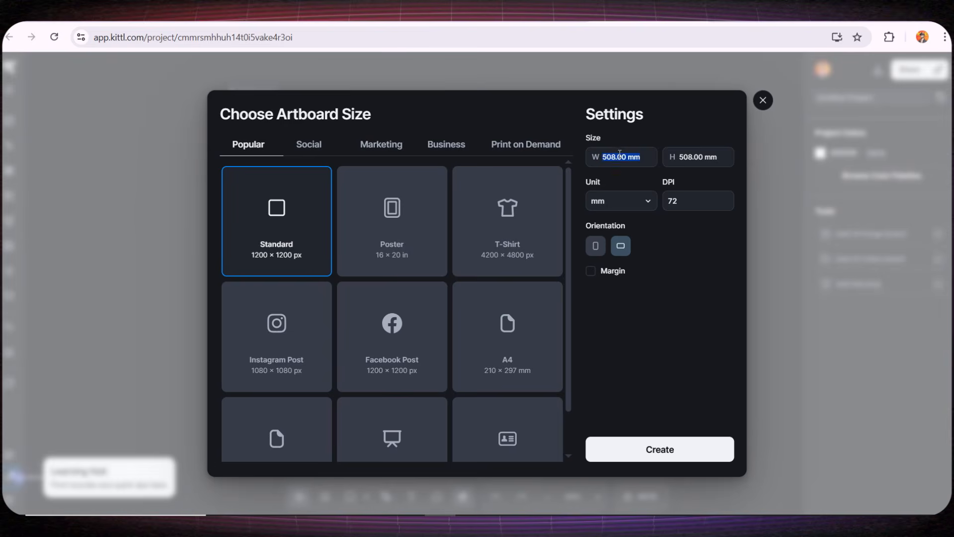
pyautogui.write('259.8')
pyautogui.press('Return')
pyautogui.click(682, 158)
pyautogui.write('101.9')
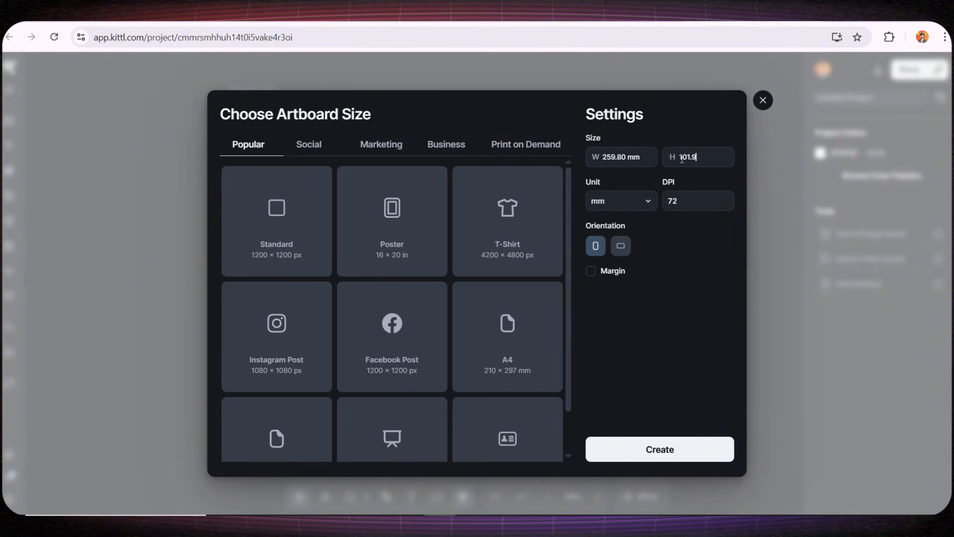
pyautogui.click(653, 440)
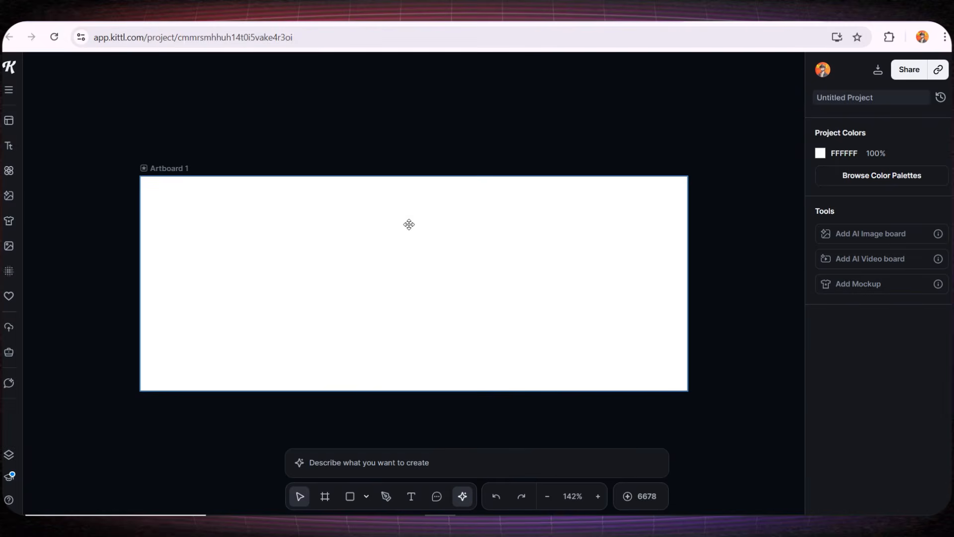
pyautogui.moveTo(373, 289); pyautogui.dragTo(407, 260)
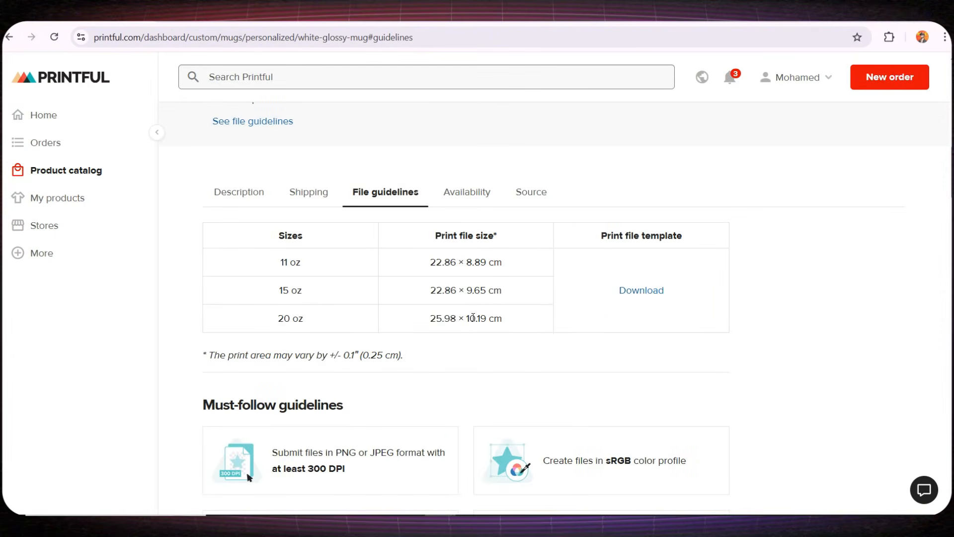
pyautogui.click(641, 290)
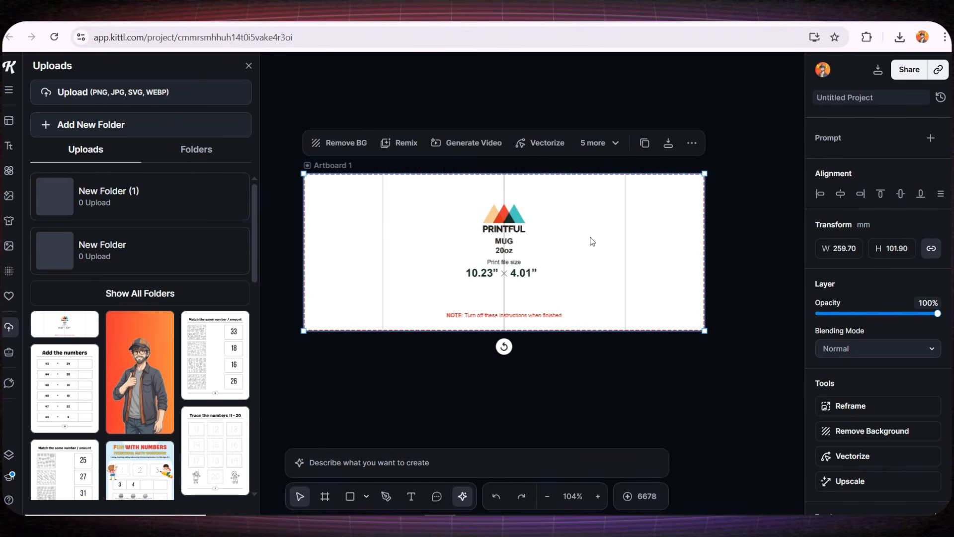
# - Deselect the placed 20 oz mug template and recentre the artboard in view
pyautogui.keyDown('ctrl'); pyautogui.scroll(1, 592, 241); pyautogui.keyUp('ctrl')
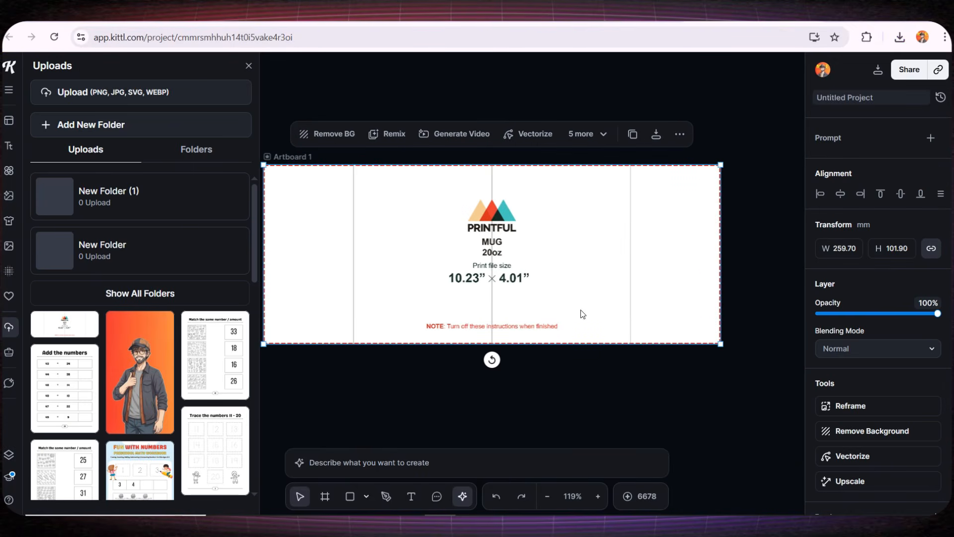
pyautogui.click(561, 400)
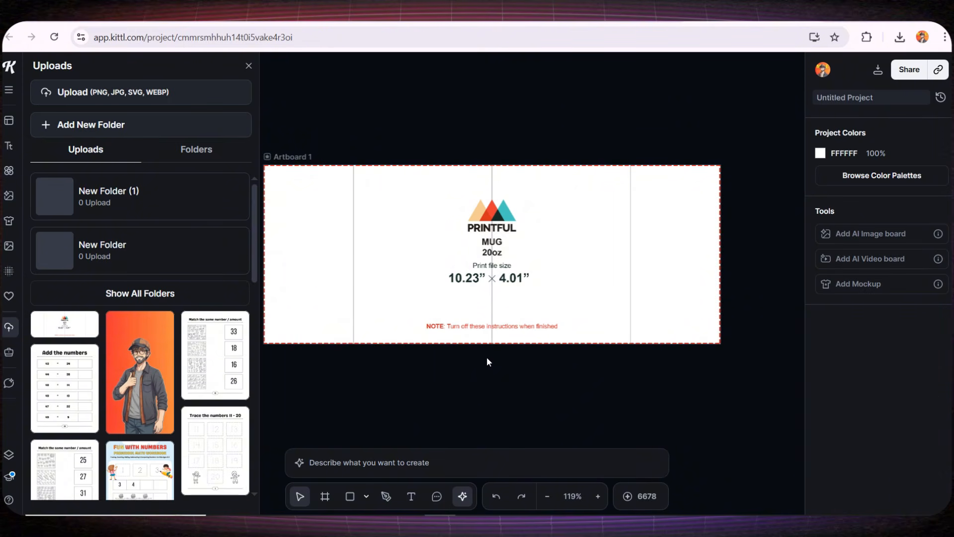
pyautogui.moveTo(481, 359); pyautogui.dragTo(516, 361)
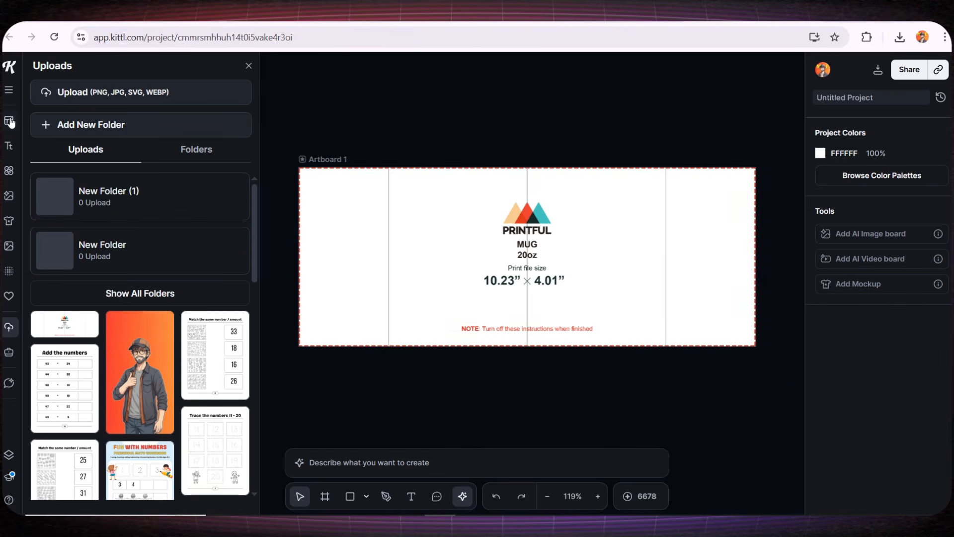
# - Browse Kittl's title text templates and decorated text styles
pyautogui.click(3, 154)
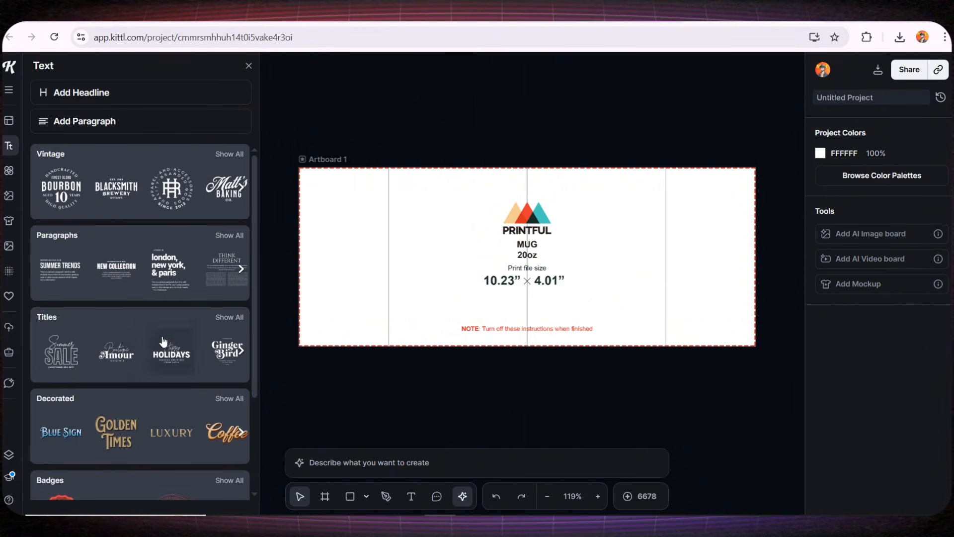
pyautogui.click(228, 313)
pyautogui.scroll(-3, 193, 267)
pyautogui.scroll(-20, 193, 267)
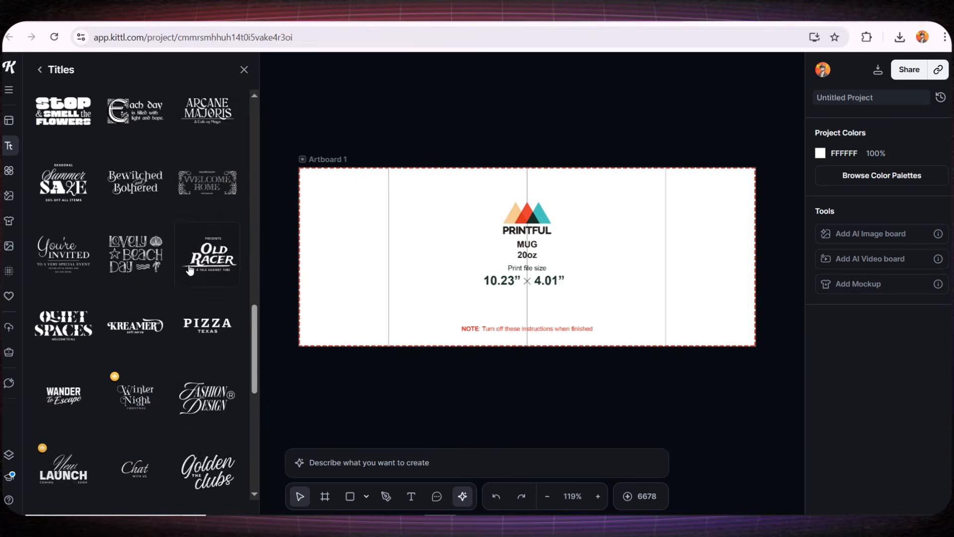
pyautogui.scroll(2, 111, 356)
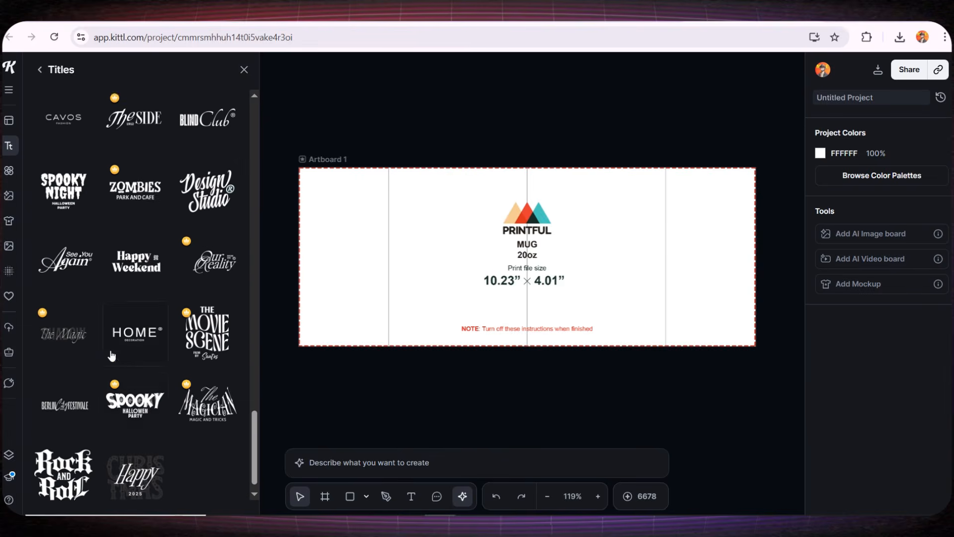
pyautogui.click(39, 69)
pyautogui.click(226, 406)
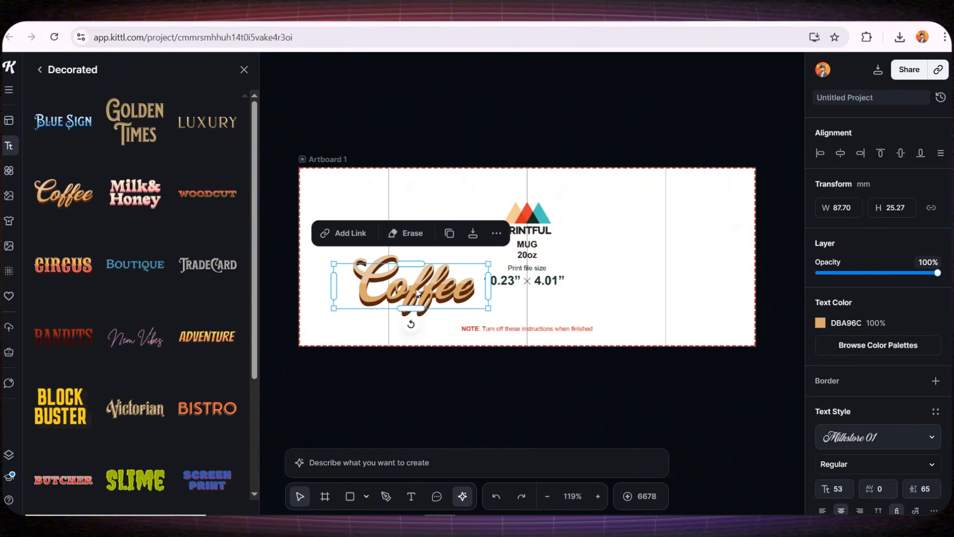
# - Centre the 'Coffee' lettering on the artboard and paste the copied quote beneath it
pyautogui.moveTo(415, 292); pyautogui.dragTo(533, 263)
pyautogui.click(513, 369)
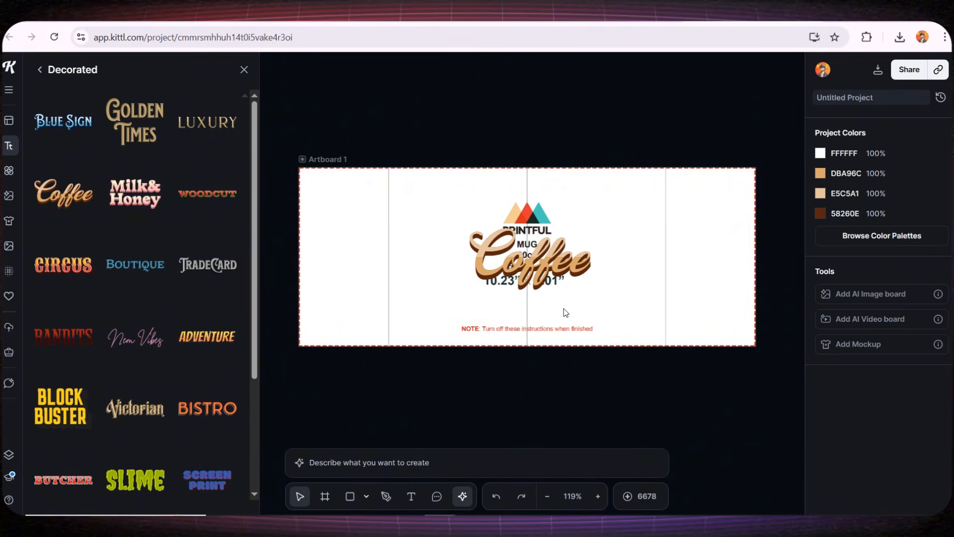
pyautogui.click(539, 272)
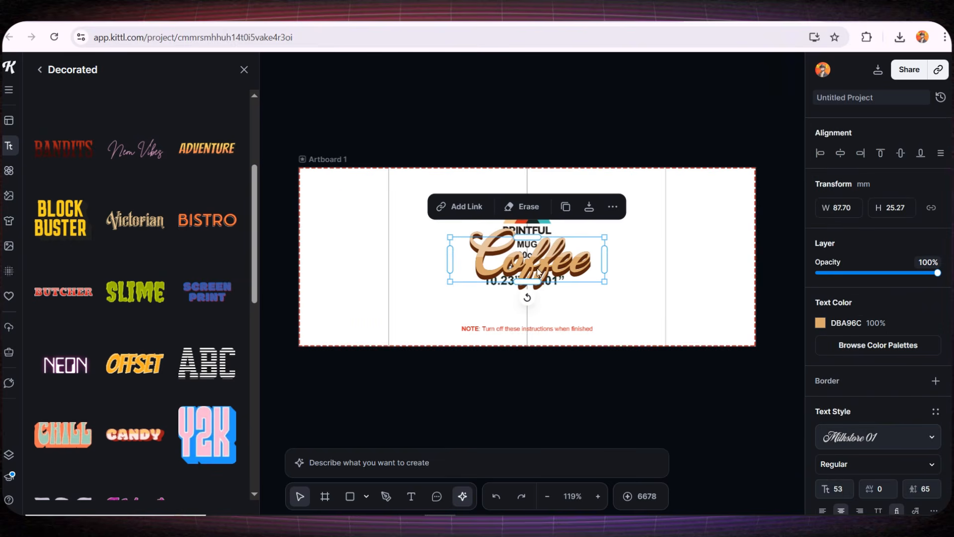
pyautogui.hotkey('ctrl', 'v')
pyautogui.moveTo(538, 273); pyautogui.dragTo(537, 312)
pyautogui.click(614, 374)
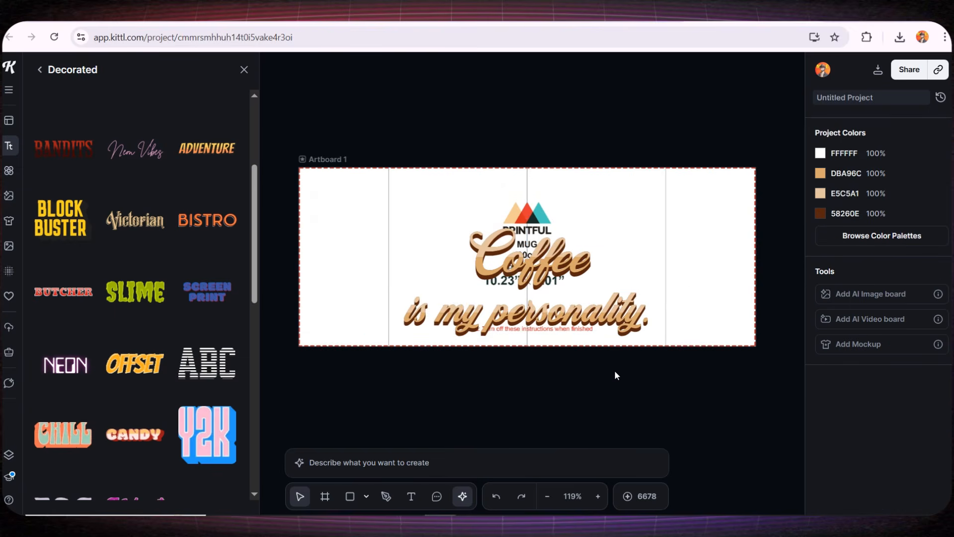
# - Shrink both lines of 'Coffee is my personality.' lettering and move them to the lower centre
pyautogui.scroll(1, 608, 345)
pyautogui.scroll(2, 596, 342)
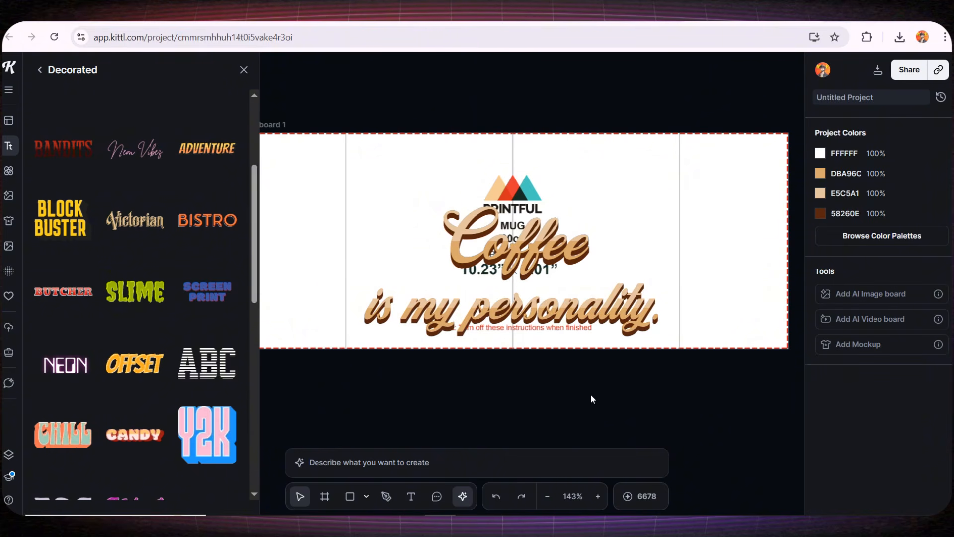
pyautogui.scroll(-2, 591, 394)
pyautogui.click(523, 271)
pyautogui.moveTo(522, 269); pyautogui.dragTo(519, 273)
pyautogui.hotkey('ctrl', 'a')
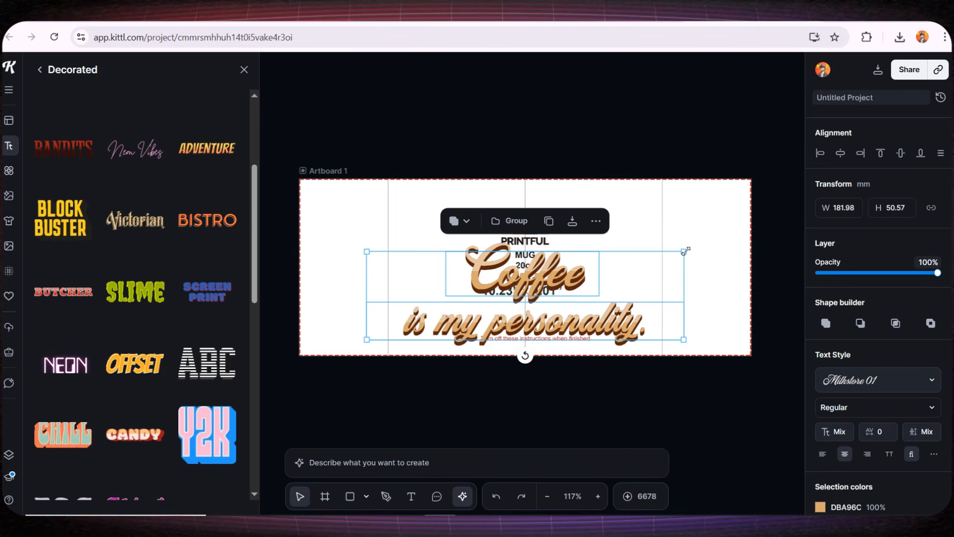
pyautogui.moveTo(683, 252); pyautogui.dragTo(624, 271)
pyautogui.moveTo(500, 290); pyautogui.dragTo(529, 293)
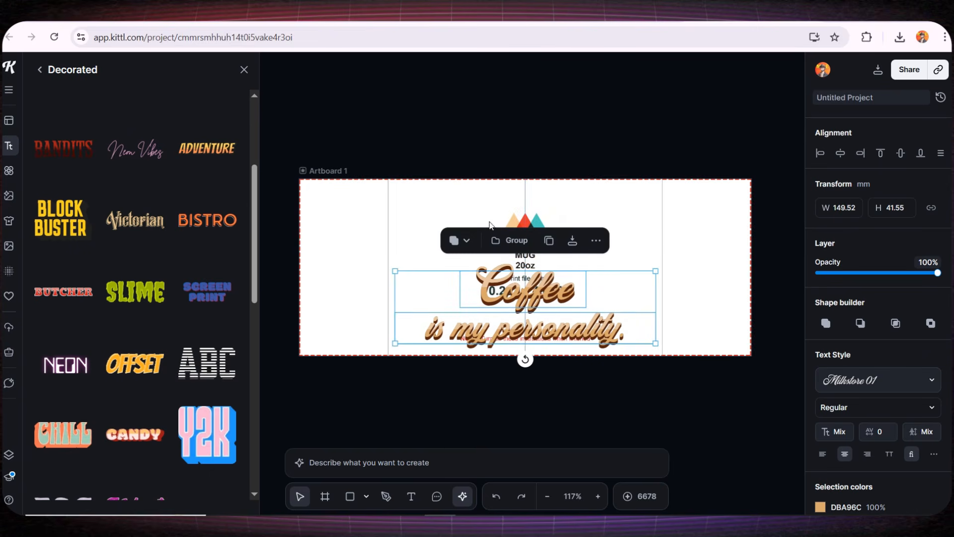
pyautogui.moveTo(533, 332); pyautogui.dragTo(533, 338)
pyautogui.click(599, 412)
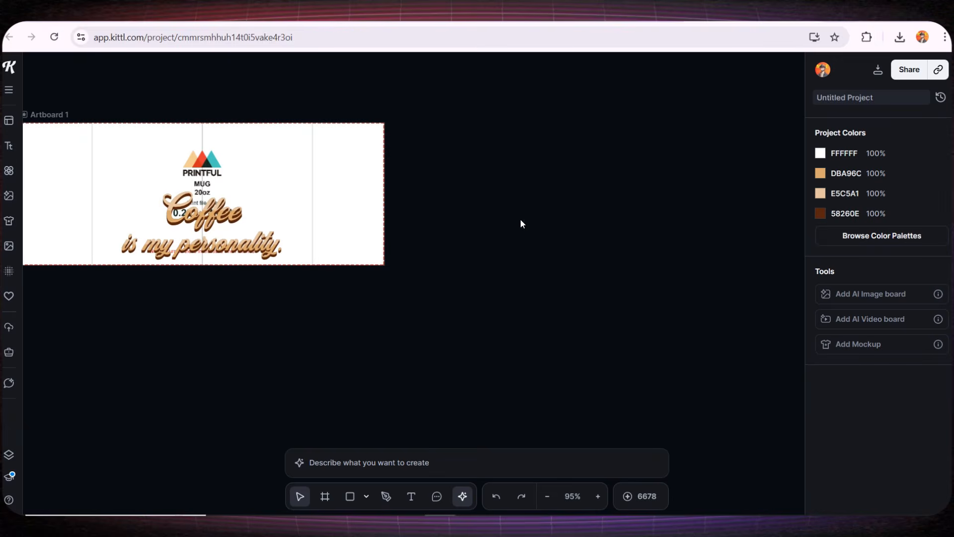
# - Add a blank Artboard 2 from the canvas menu and select it
pyautogui.rightClick(521, 220)
pyautogui.click(543, 255)
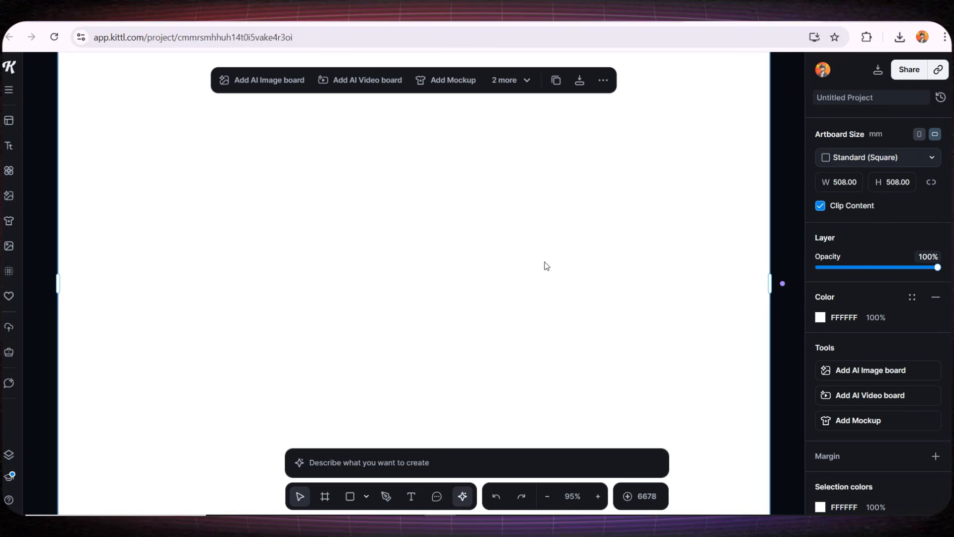
pyautogui.scroll(-2, 563, 295)
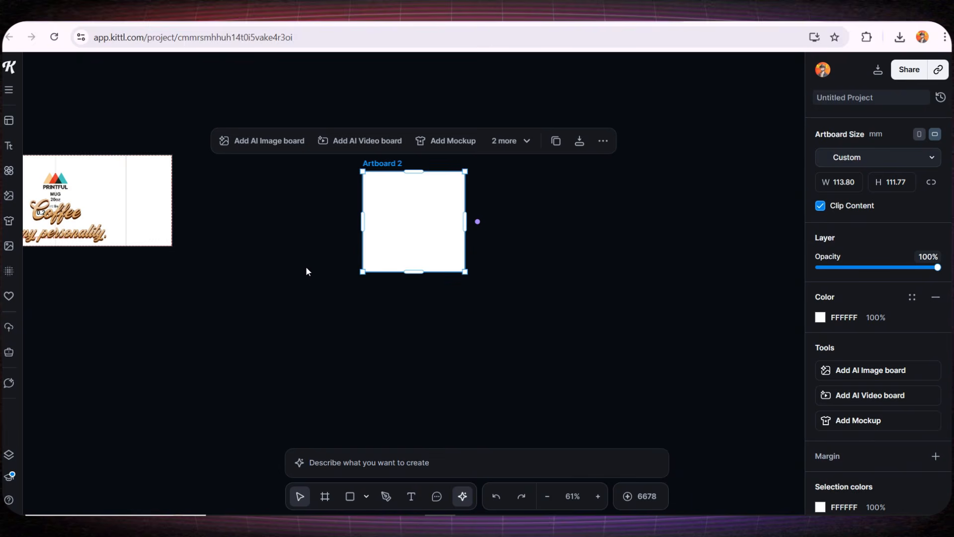
pyautogui.moveTo(320, 230); pyautogui.dragTo(298, 257)
pyautogui.click(360, 255)
pyautogui.scroll(4, 367, 256)
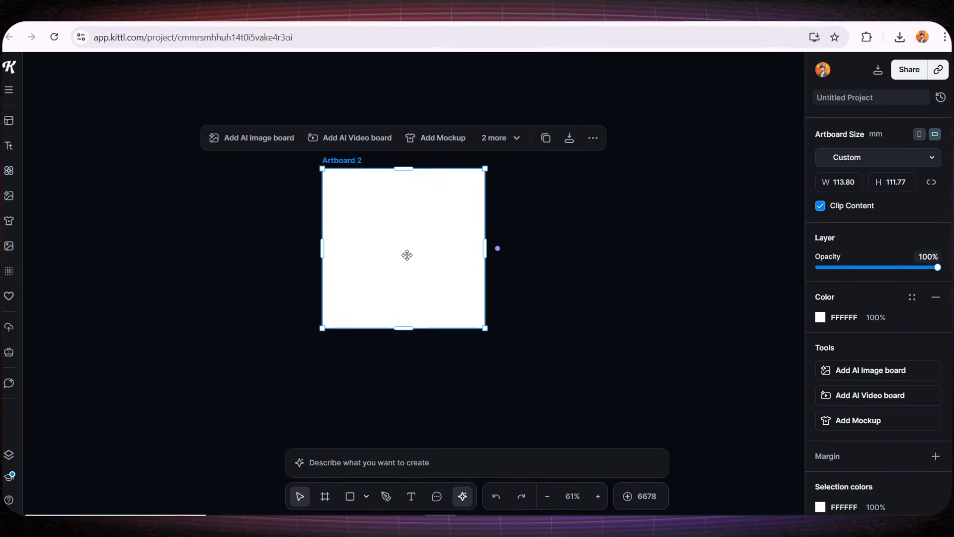
# - Paste the coffee-cup character prompt into the image generator and apply the Retro Anime clipart style
pyautogui.click(343, 460)
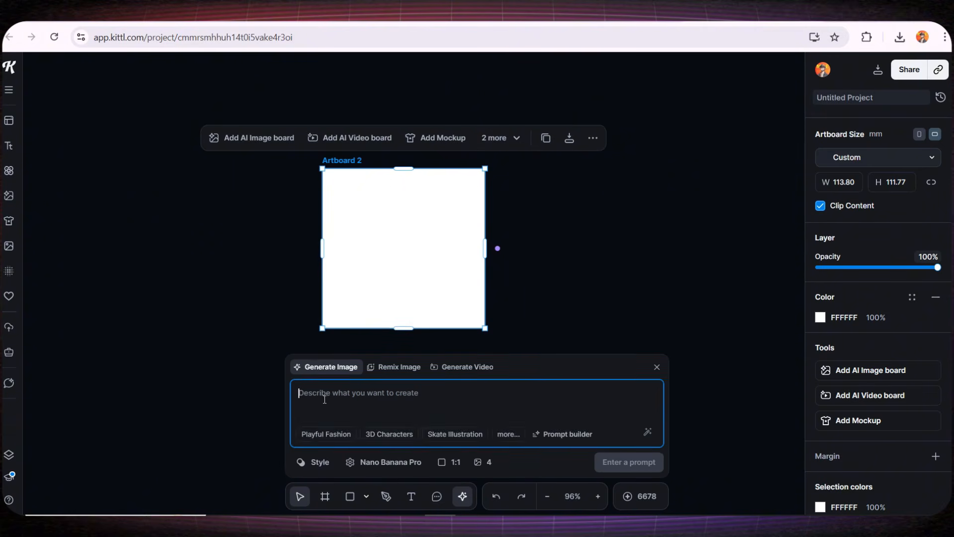
pyautogui.write('A cute smiling coffee cup character laughing happily, big joyful eyes and a wide friendly smile, small floating hearts coming out of the cup, adorable cartoon style, simple 2D illustration, clean smooth lines, vibrant colors, minimal shading, soft steam rising from the coffee, cheerful and cozy vibe, centered composition, white background, kawaii style, vector illustration, perfect for stickers or print-on-demand designs.')
pyautogui.moveTo(317, 366); pyautogui.dragTo(598, 374)
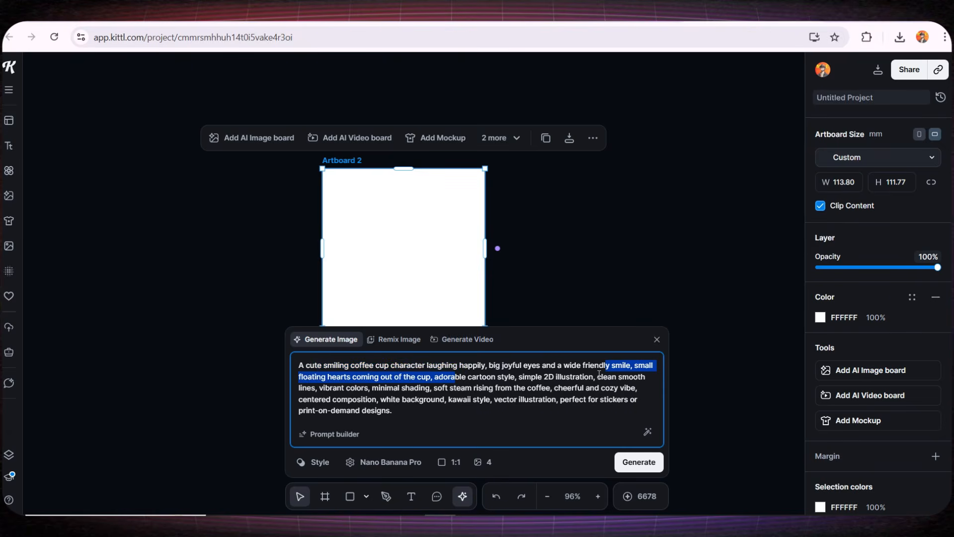
pyautogui.click(318, 462)
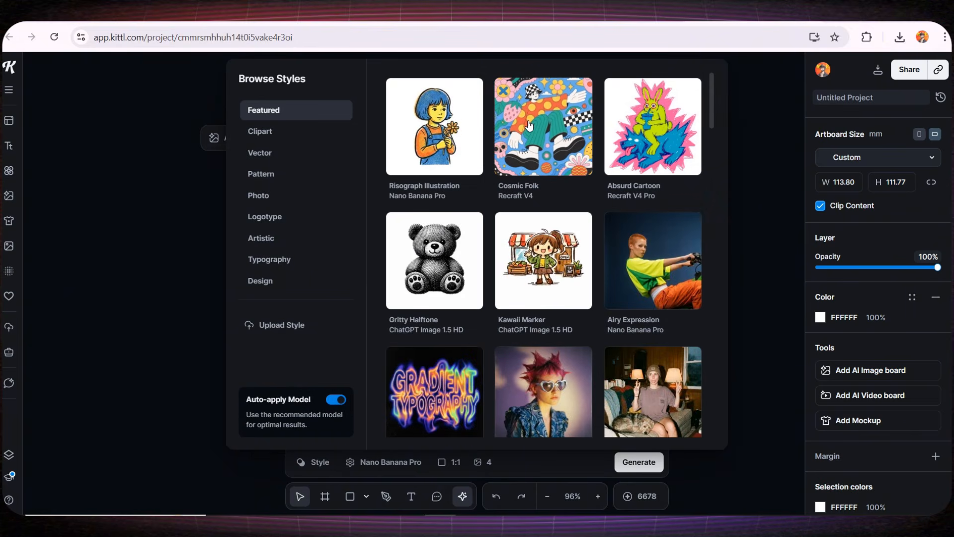
pyautogui.click(260, 130)
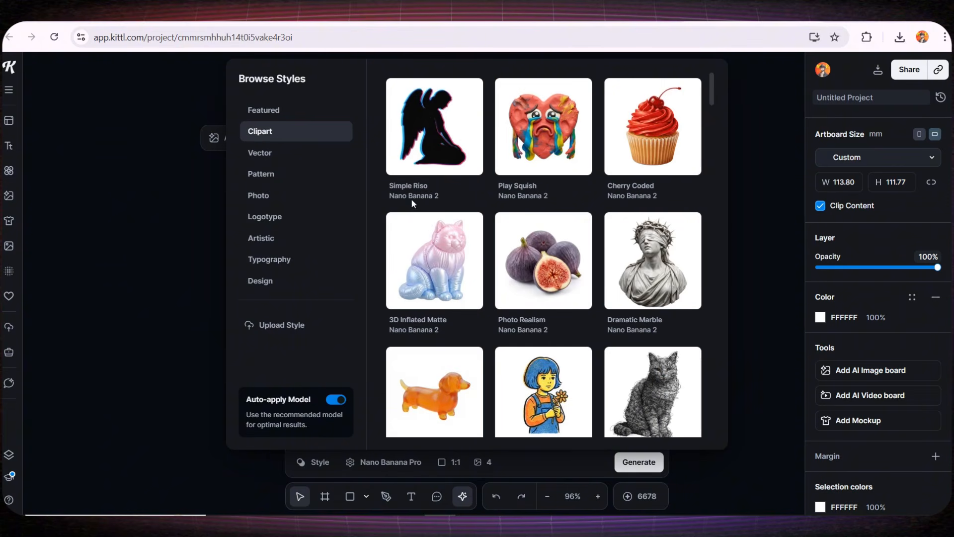
pyautogui.scroll(-4, 497, 248)
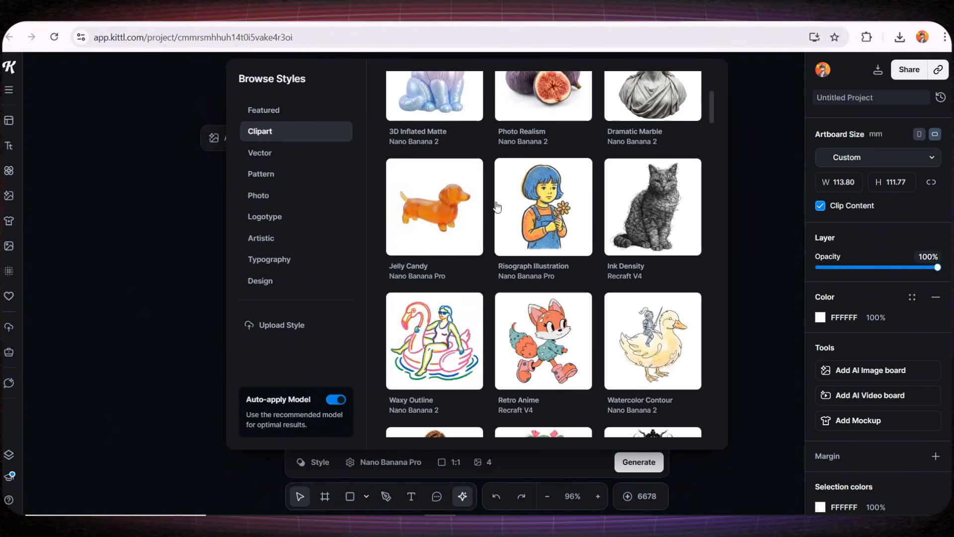
pyautogui.click(542, 340)
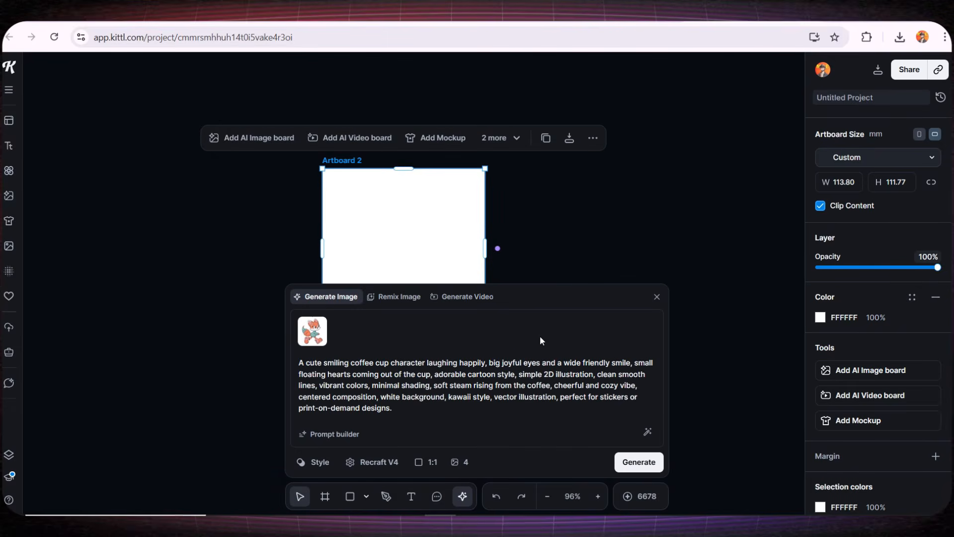
# - Set the generator to Nano Banana Pro, 1:1 aspect ratio and four images
pyautogui.click(368, 461)
pyautogui.scroll(10, 374, 291)
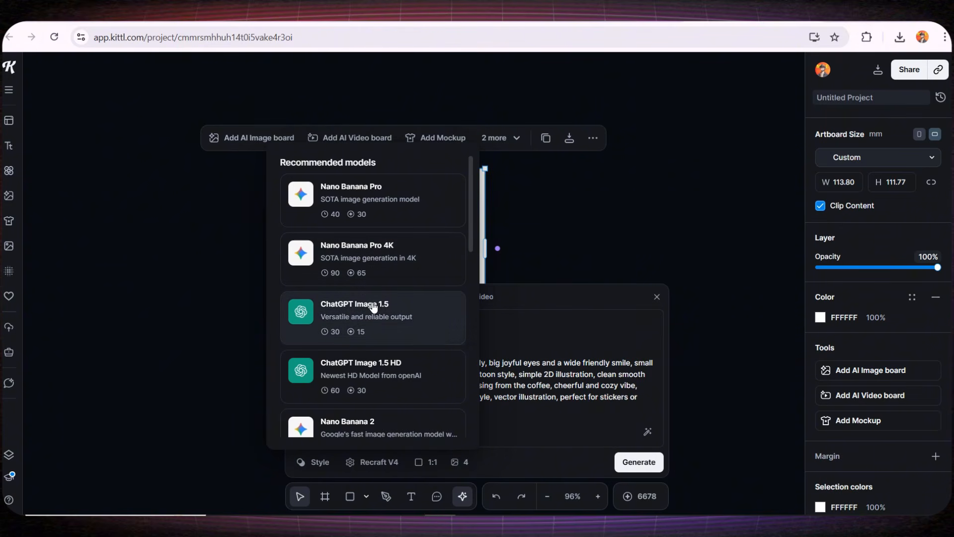
pyautogui.click(374, 196)
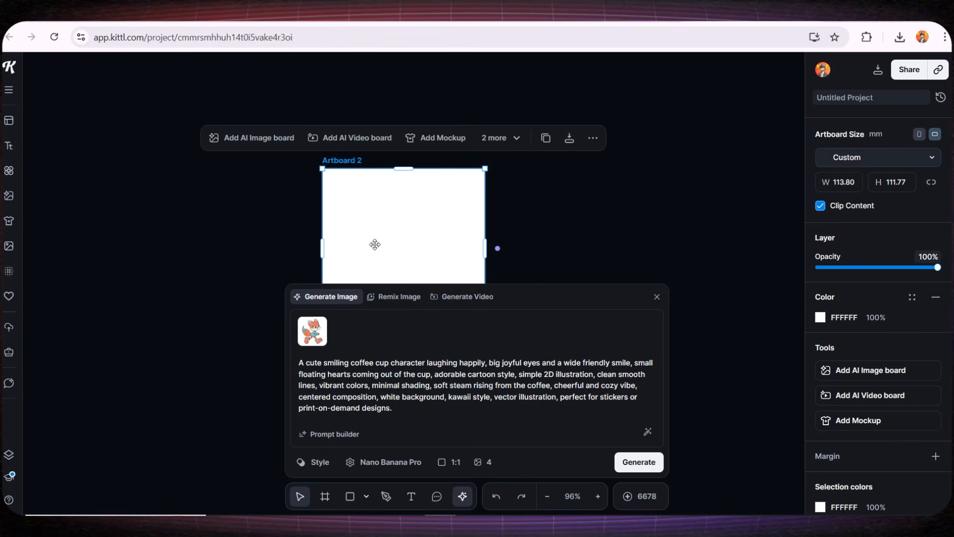
pyautogui.click(452, 462)
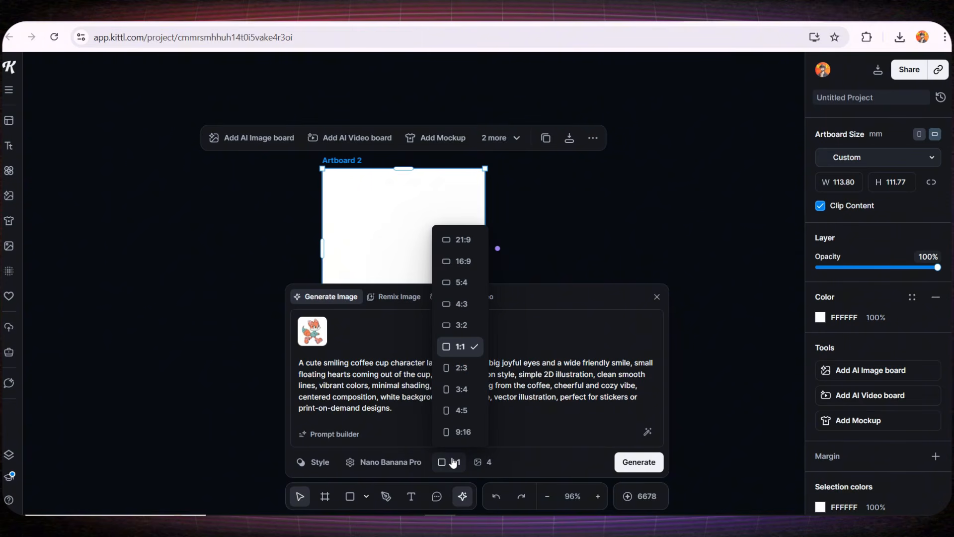
pyautogui.click(452, 343)
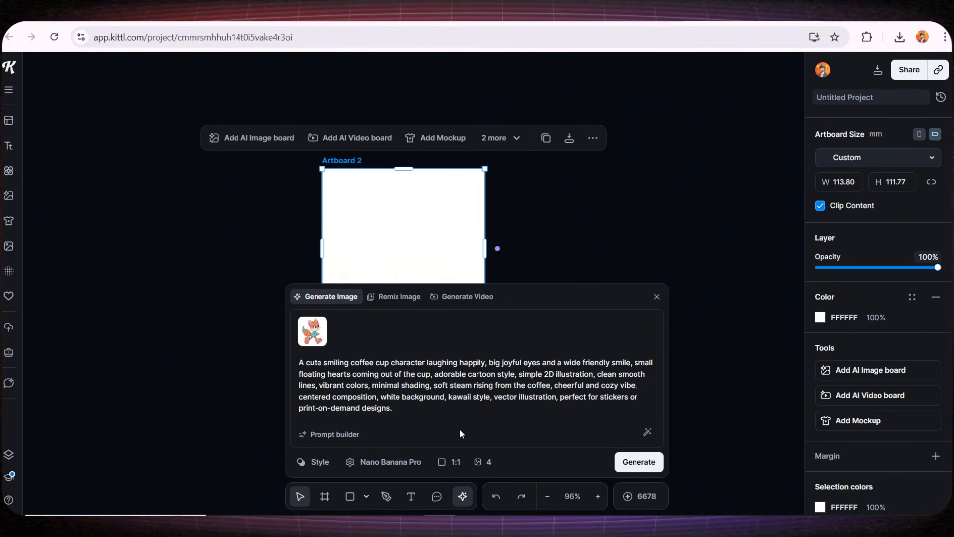
pyautogui.click(482, 461)
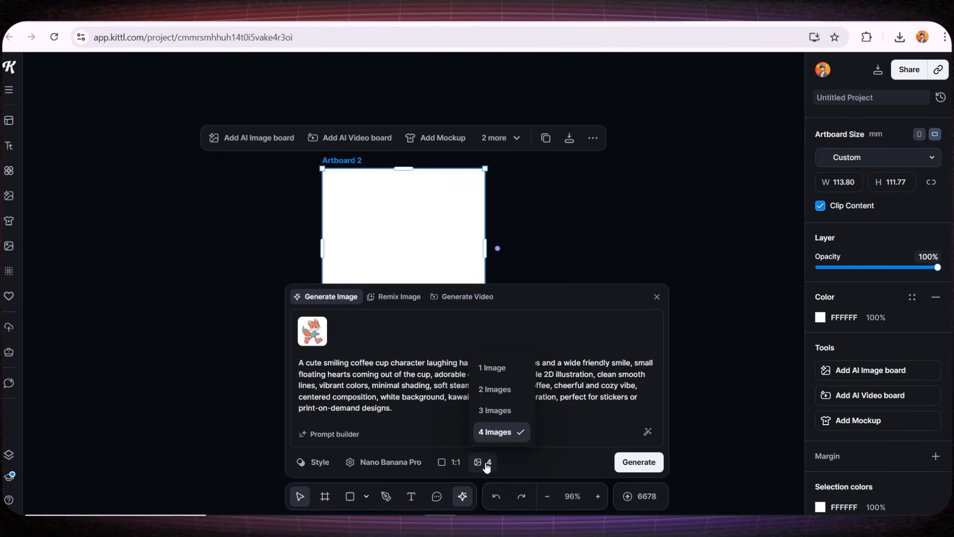
pyautogui.click(504, 431)
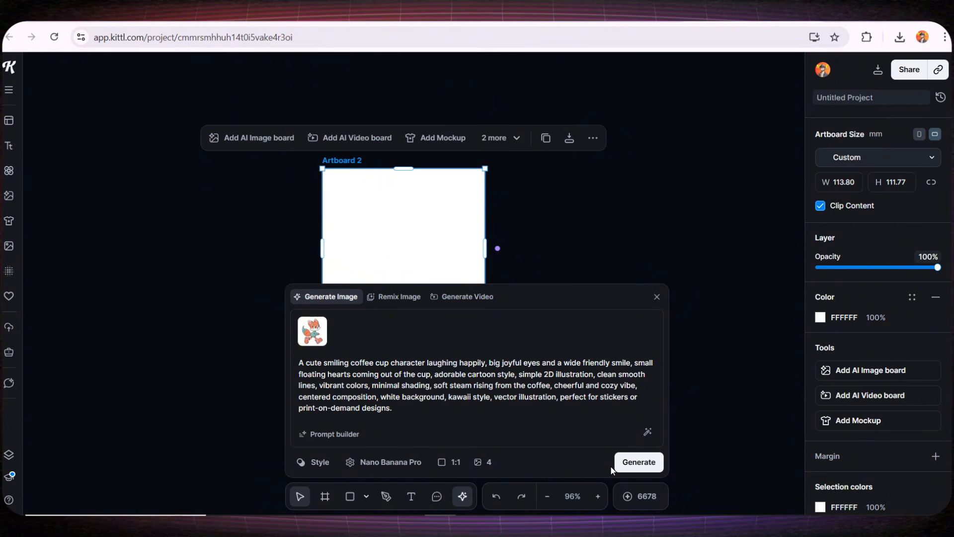
# - Generate the four smiling coffee-cup character images and pull the first one aside
pyautogui.click(631, 463)
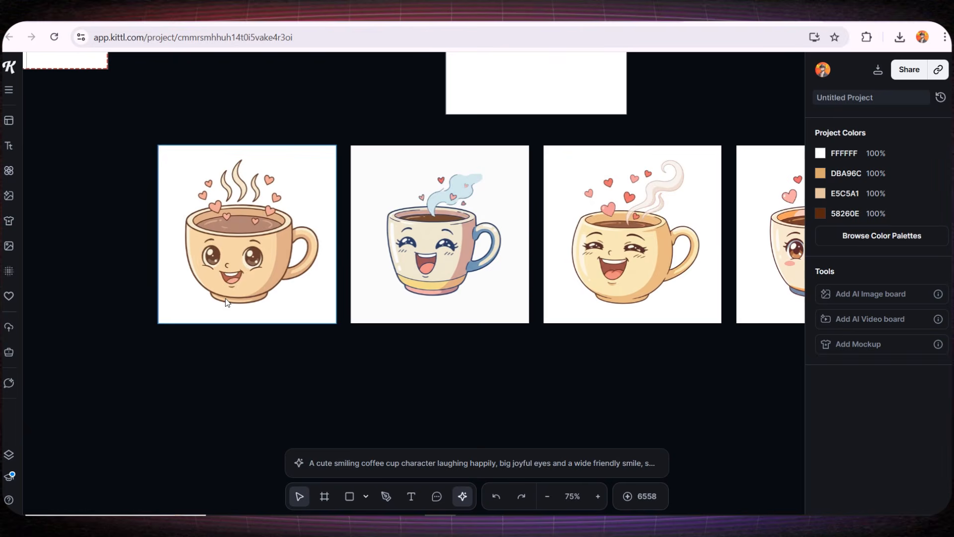
pyautogui.scroll(4, 262, 308)
pyautogui.moveTo(236, 220); pyautogui.dragTo(240, 300)
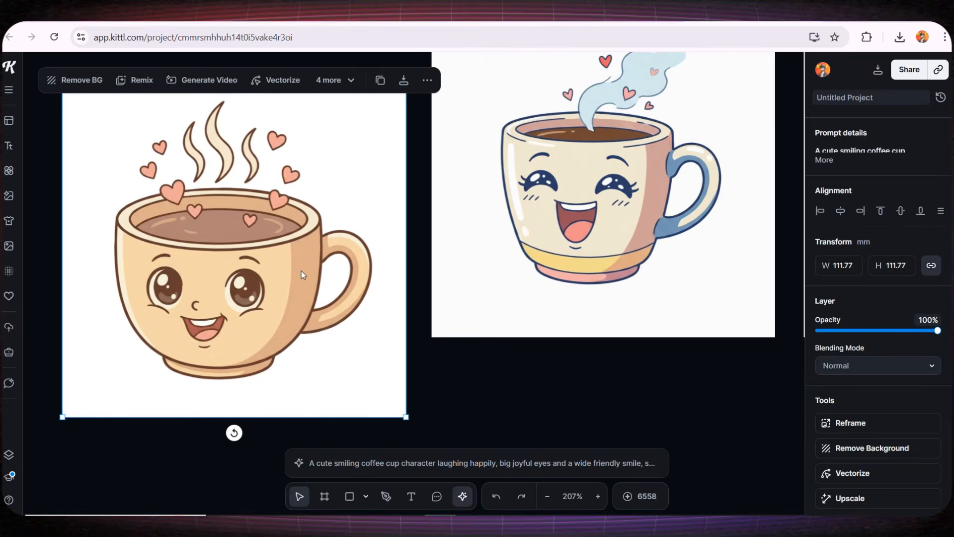
pyautogui.scroll(-4, 360, 296)
pyautogui.scroll(-5, 479, 320)
pyautogui.hscroll(3, 595, 329)
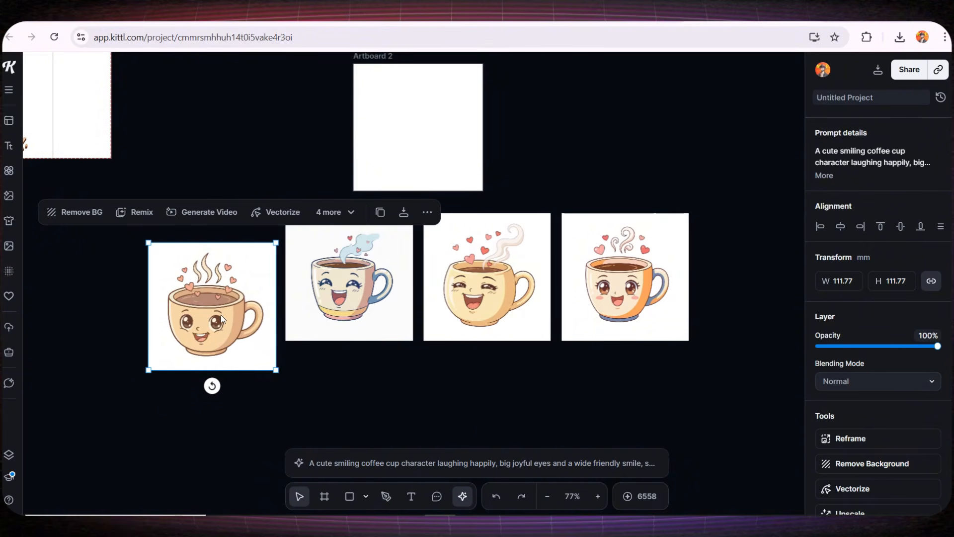
# - Remove the first cup's background and place the cut-out cup over the lettering on Artboard 1
pyautogui.moveTo(220, 314); pyautogui.dragTo(198, 239)
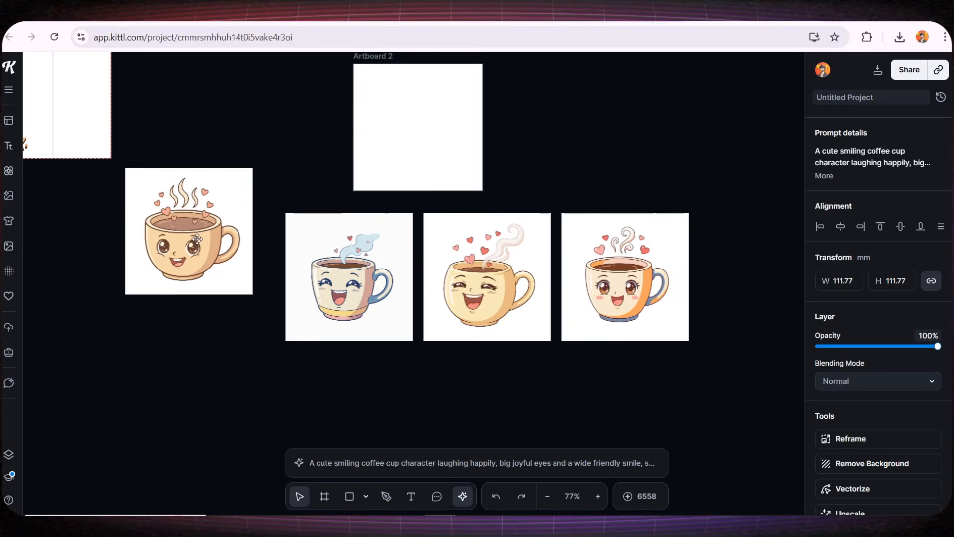
pyautogui.moveTo(113, 256); pyautogui.dragTo(437, 381)
pyautogui.moveTo(494, 369); pyautogui.dragTo(422, 349)
pyautogui.moveTo(468, 314); pyautogui.dragTo(534, 298)
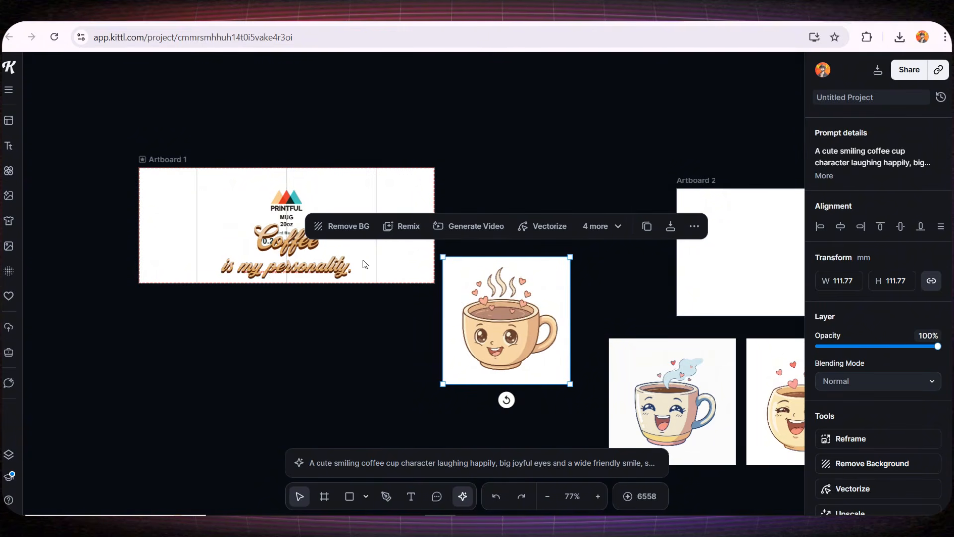
pyautogui.click(349, 230)
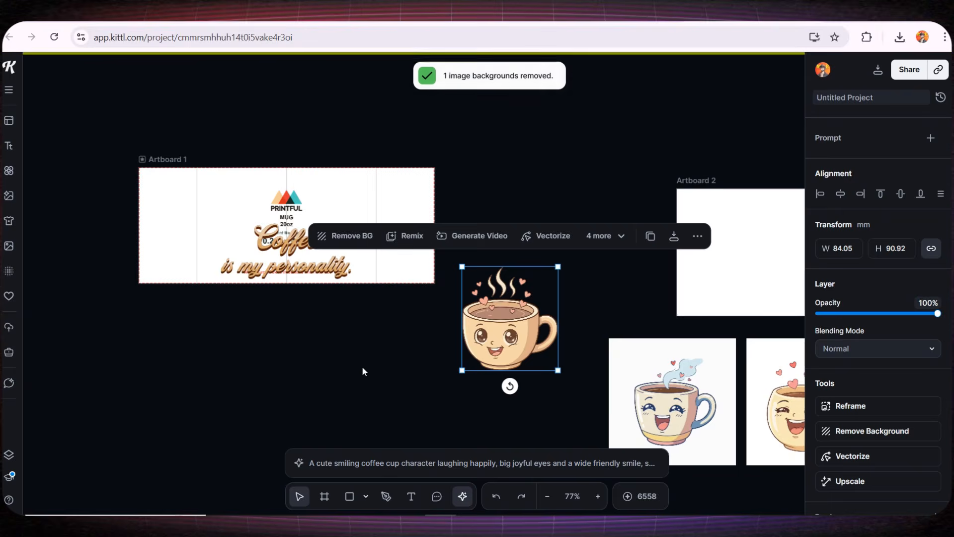
pyautogui.moveTo(505, 326); pyautogui.dragTo(303, 215)
# - Scale the cup character down and centre it at the top of Artboard 1, above the lettering
pyautogui.scroll(3, 148, 184)
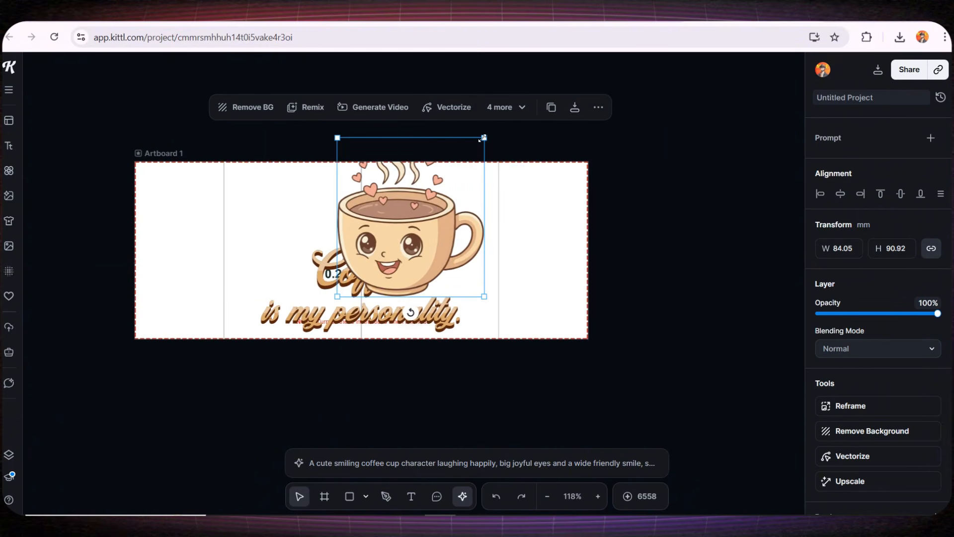
pyautogui.moveTo(480, 139); pyautogui.dragTo(372, 199)
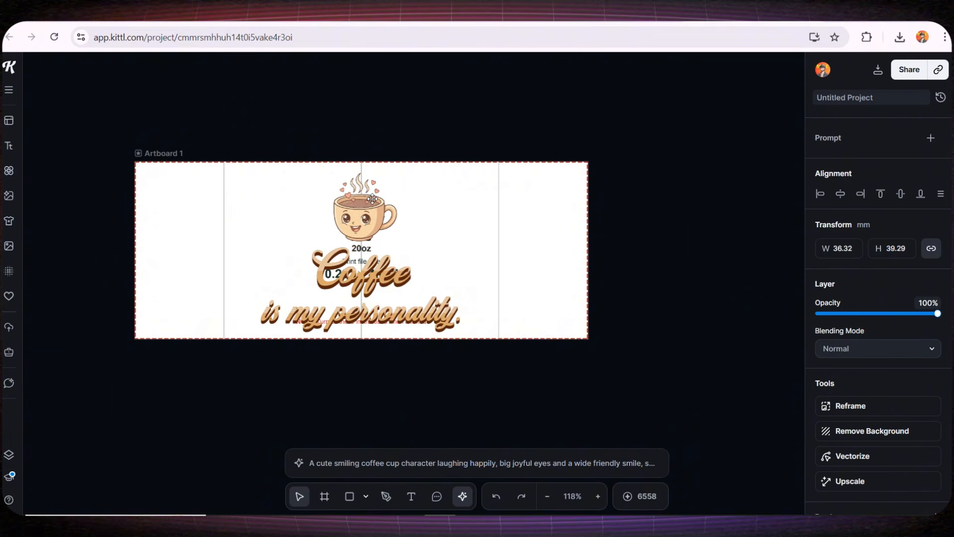
pyautogui.click(363, 375)
pyautogui.scroll(-3, 497, 357)
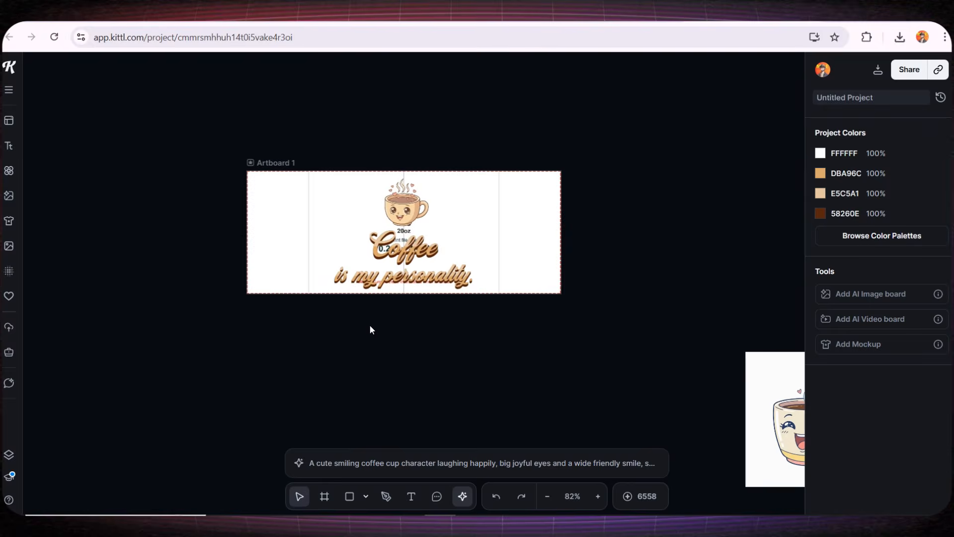
pyautogui.scroll(5, 369, 325)
pyautogui.moveTo(394, 297); pyautogui.dragTo(391, 347)
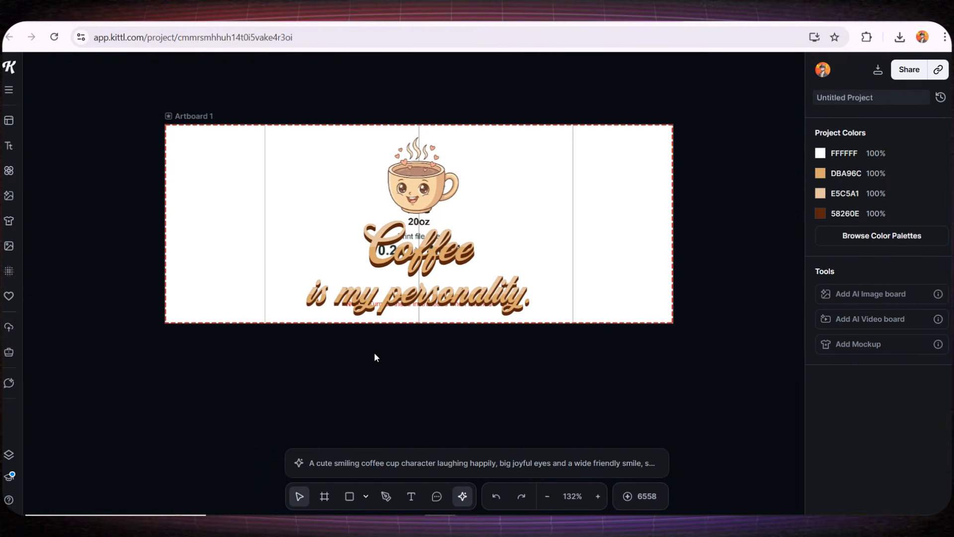
pyautogui.click(181, 117)
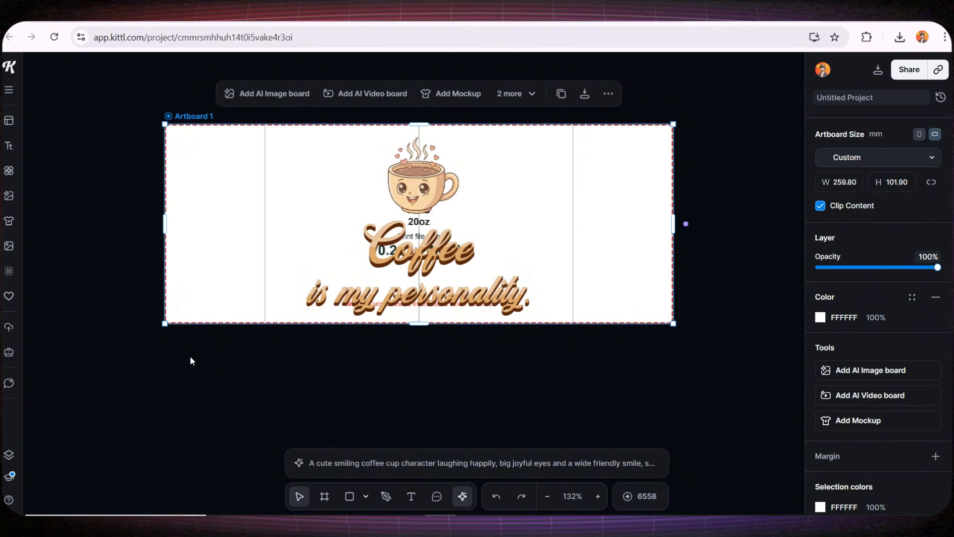
# - Duplicate Artboard 1 and delete the coffee cup image from the copy
pyautogui.click(561, 94)
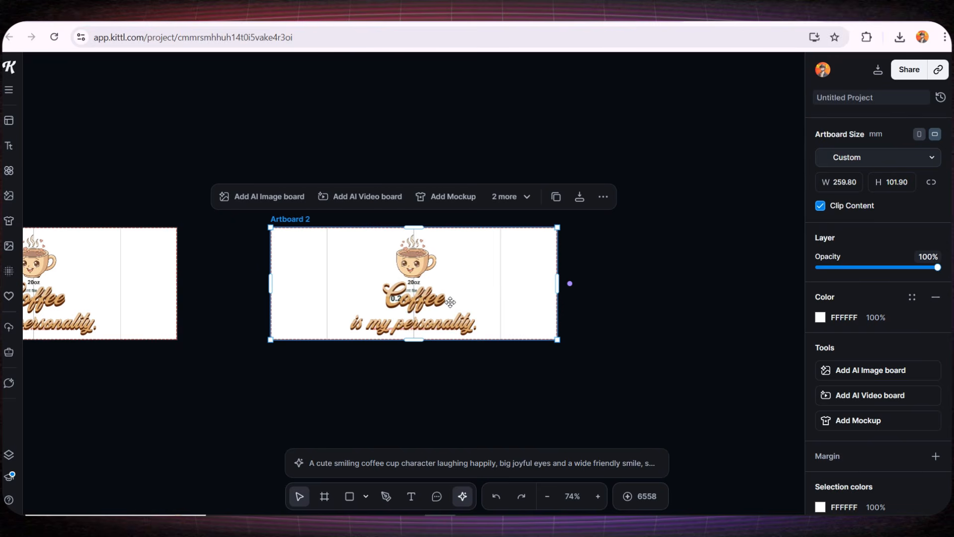
pyautogui.click(415, 259)
pyautogui.press('Delete')
# - Delete the 'Coffee is my personality' text and Printful template, leaving Artboard 2 blank
pyautogui.click(416, 301)
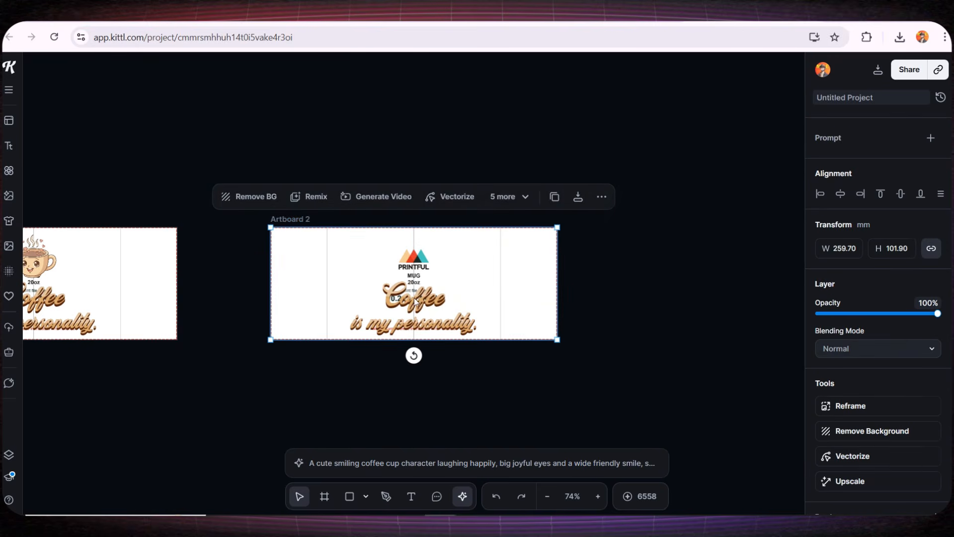
pyautogui.click(477, 378)
pyautogui.click(429, 318)
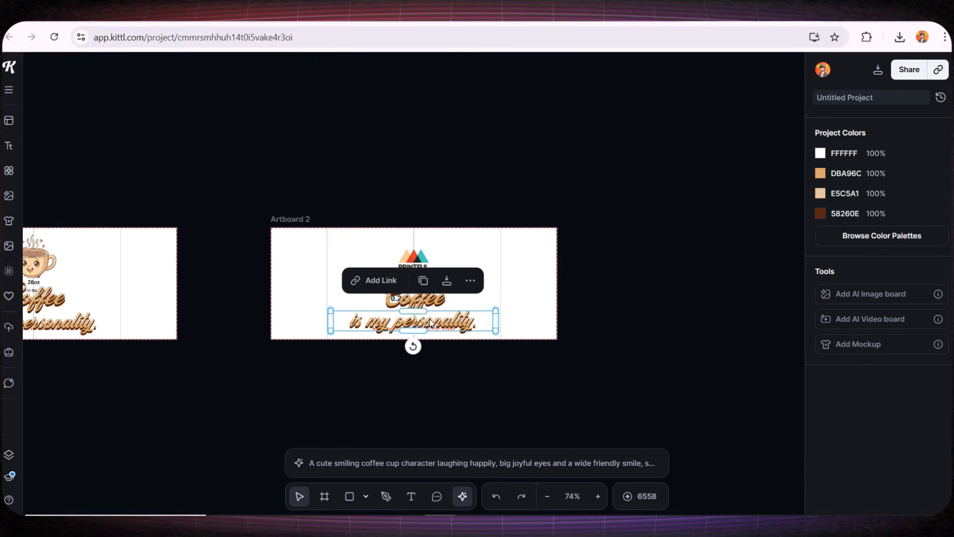
pyautogui.press('Delete')
pyautogui.scroll(5, 476, 322)
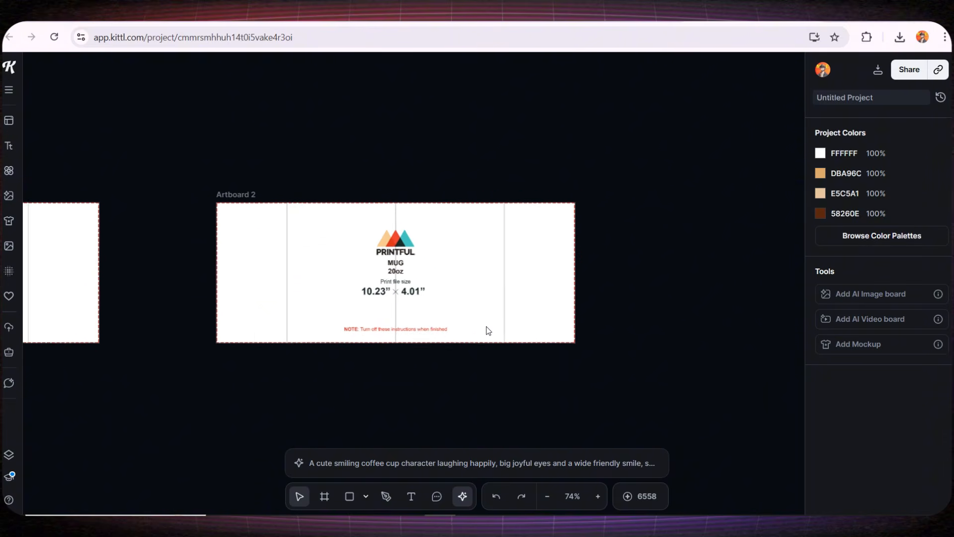
pyautogui.click(470, 258)
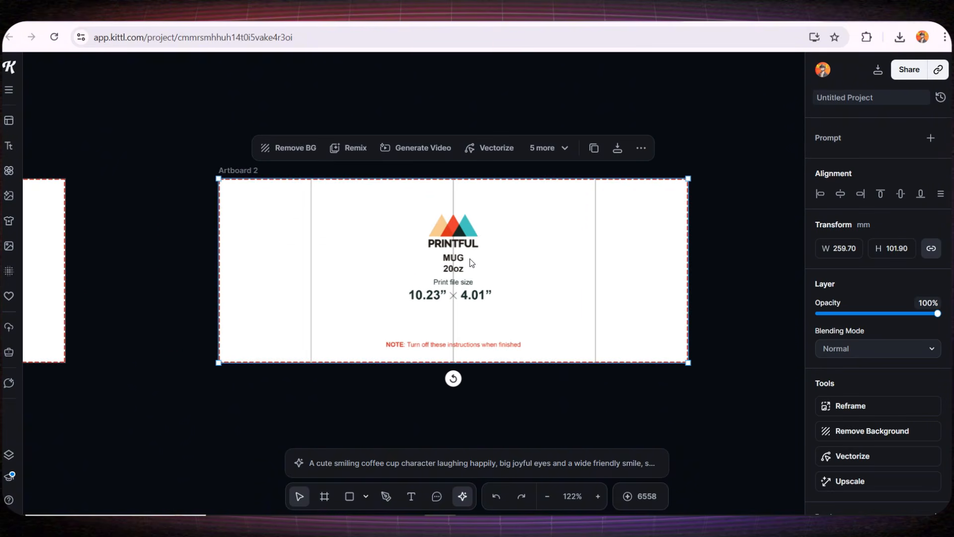
pyautogui.press('Delete')
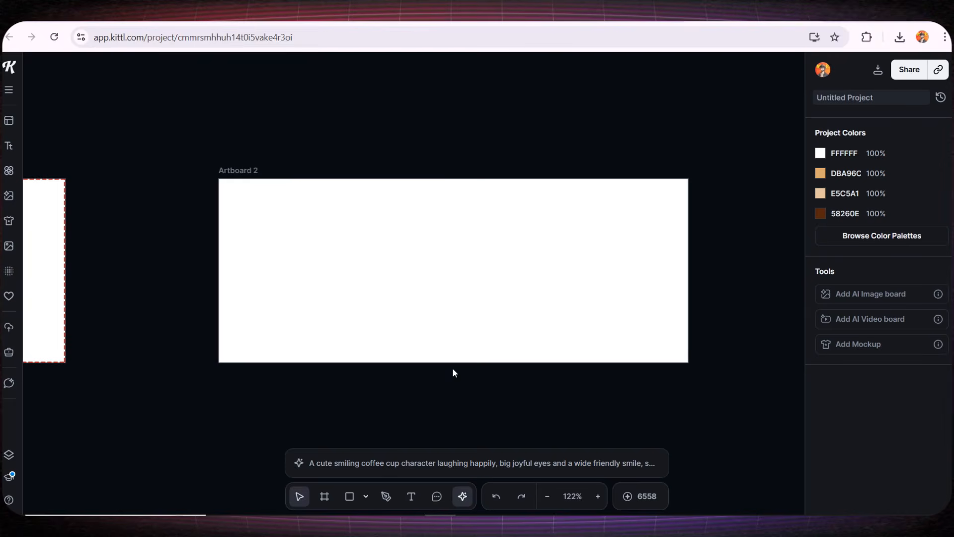
pyautogui.moveTo(171, 341); pyautogui.dragTo(490, 338)
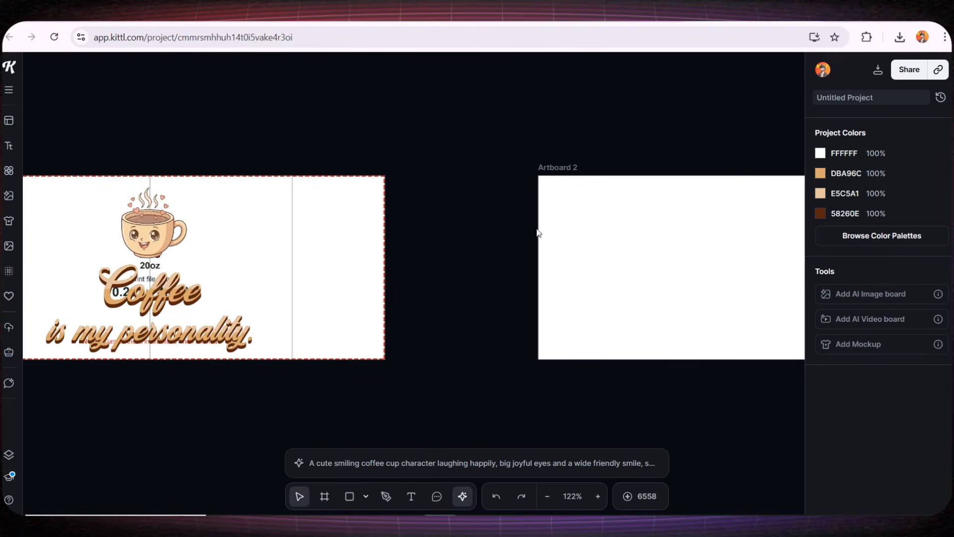
pyautogui.moveTo(676, 282); pyautogui.dragTo(342, 287)
# - Replace the AI image prompt with the seamless coffee-pattern prompt for Artboard 2
pyautogui.click(393, 307)
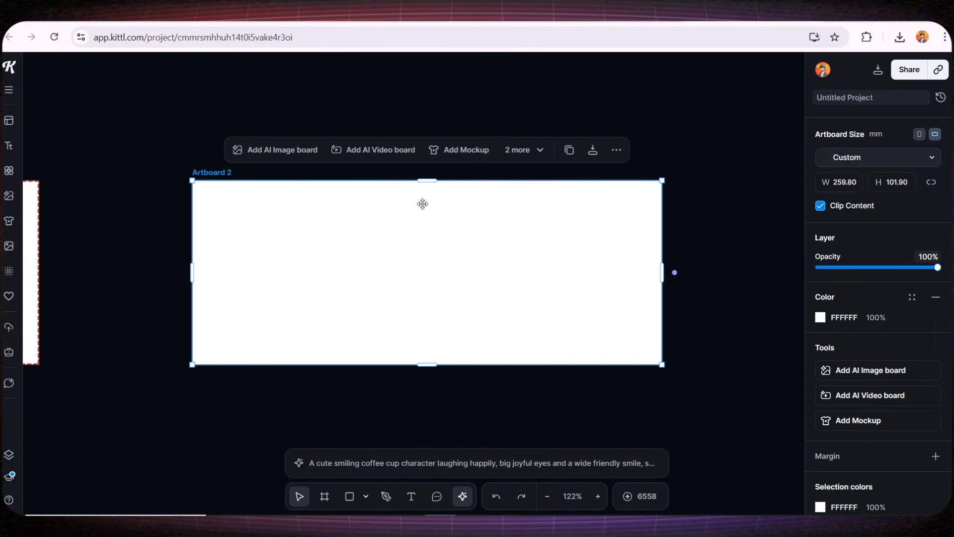
pyautogui.click(350, 462)
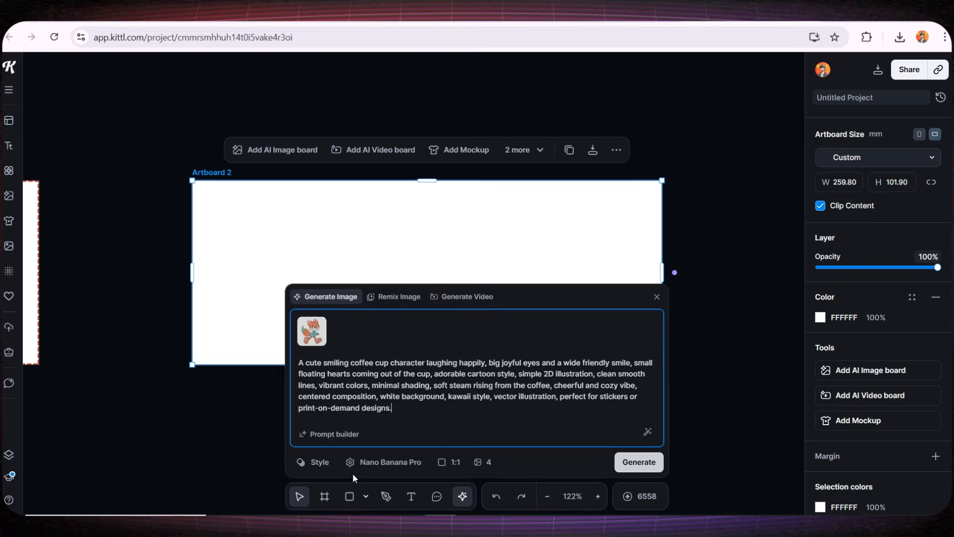
pyautogui.tripleClick(328, 359)
pyautogui.write('Seamless repeating pattern of cute coffee elements for coffee lovers: smiling coffee cups, steaming mugs, tiny hearts, coffee beans, donuts, and pastries, cheerful and colorful cartoon 2D style, kawaii aesthetic, bright vibrant colors, clean smooth lines, flat design, minimal shading, soft pastel background, perfectly tileable pattern, fun and cozy vibe, ideal for print-on-demand mugs and accessories.')
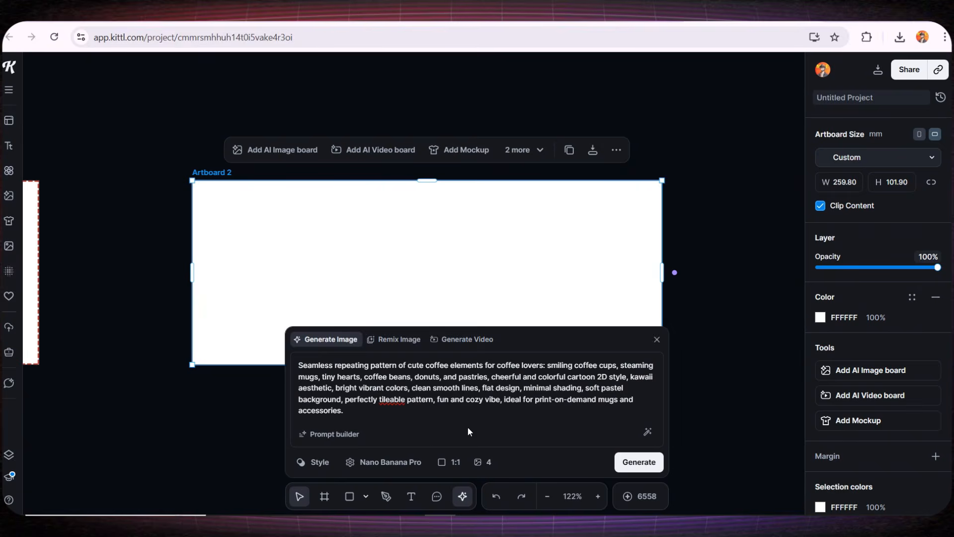
# - Generate with Nano Banana Pro at 4:3 ratio and 4 images
pyautogui.click(385, 461)
pyautogui.click(338, 189)
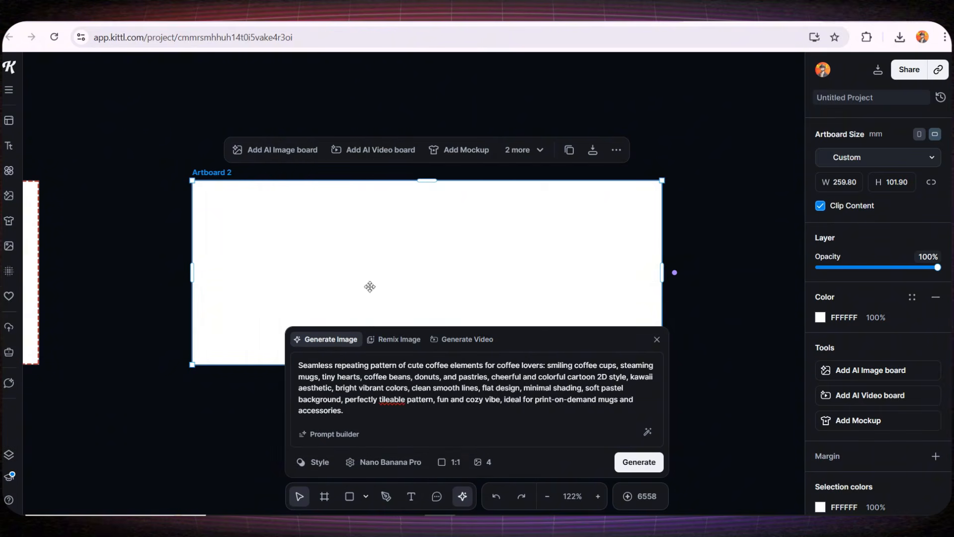
pyautogui.click(449, 462)
pyautogui.click(464, 307)
pyautogui.click(480, 467)
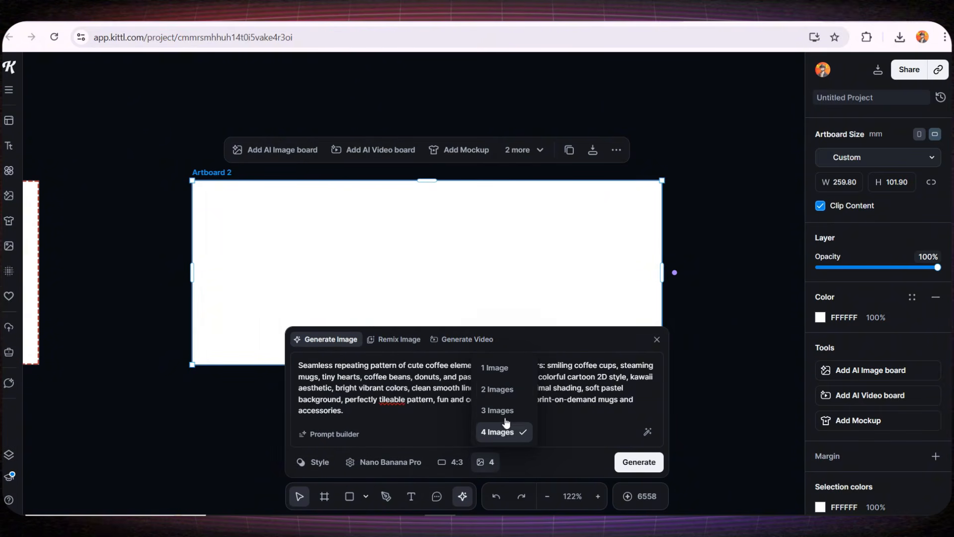
pyautogui.click(503, 432)
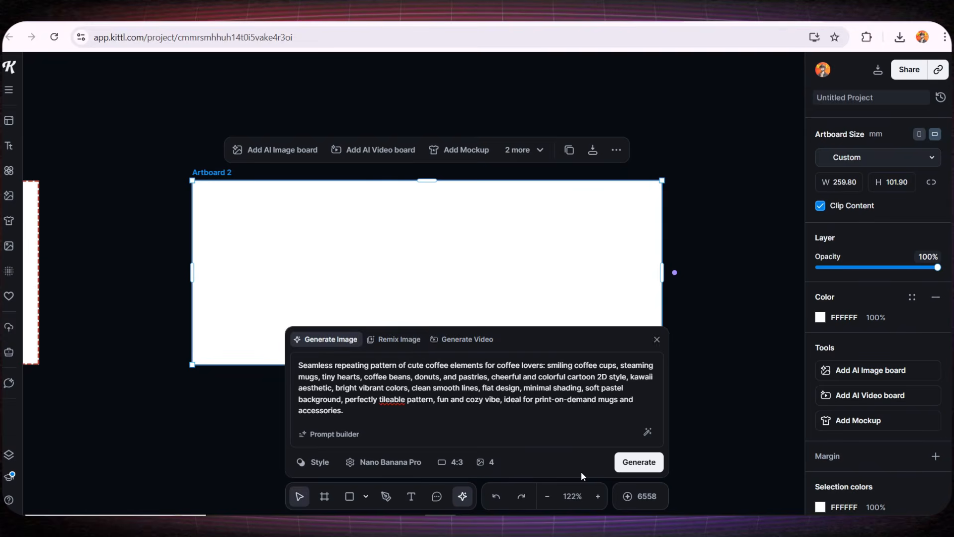
pyautogui.click(639, 462)
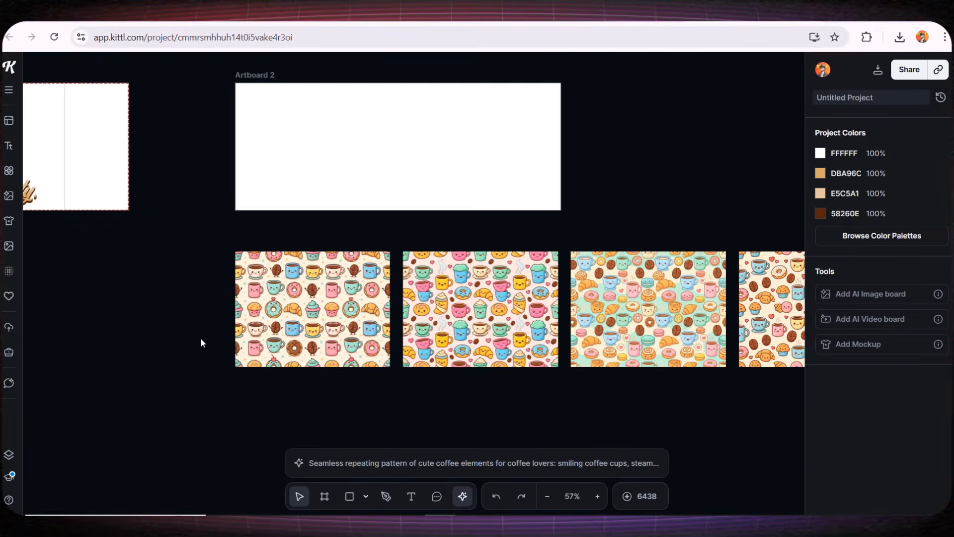
# - Delete the unwanted generated patterns, including the cream one, keeping only the teal pattern
pyautogui.scroll(5, 268, 363)
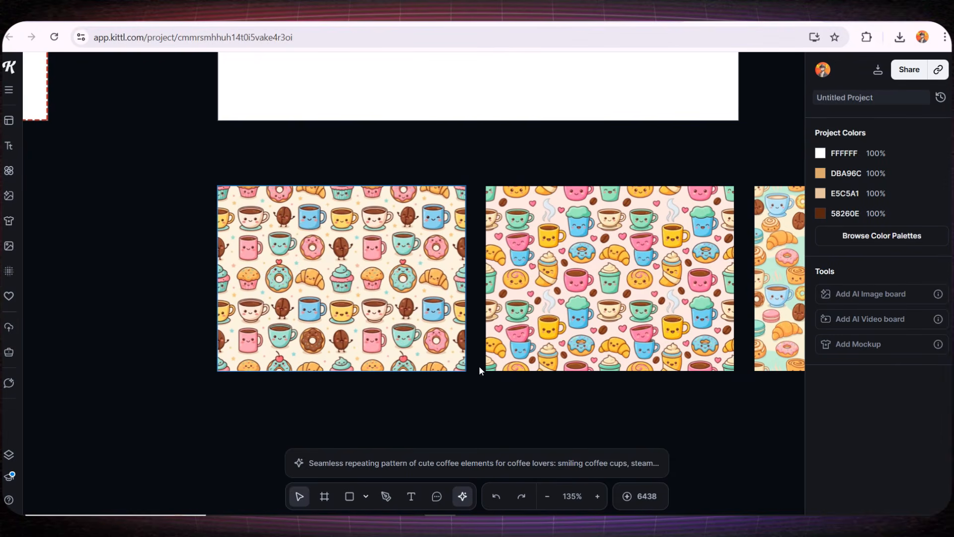
pyautogui.moveTo(539, 392); pyautogui.dragTo(309, 394)
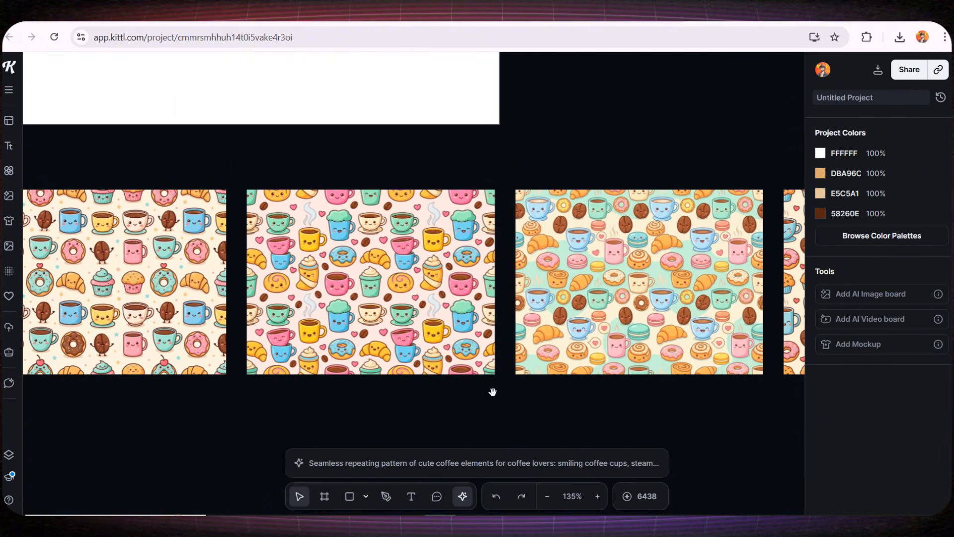
pyautogui.moveTo(493, 392); pyautogui.dragTo(273, 396)
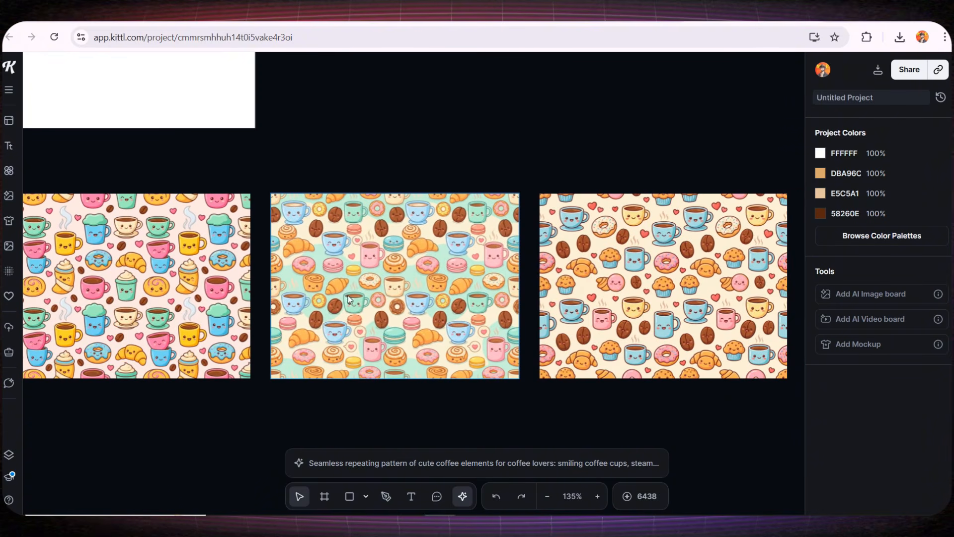
pyautogui.click(551, 308)
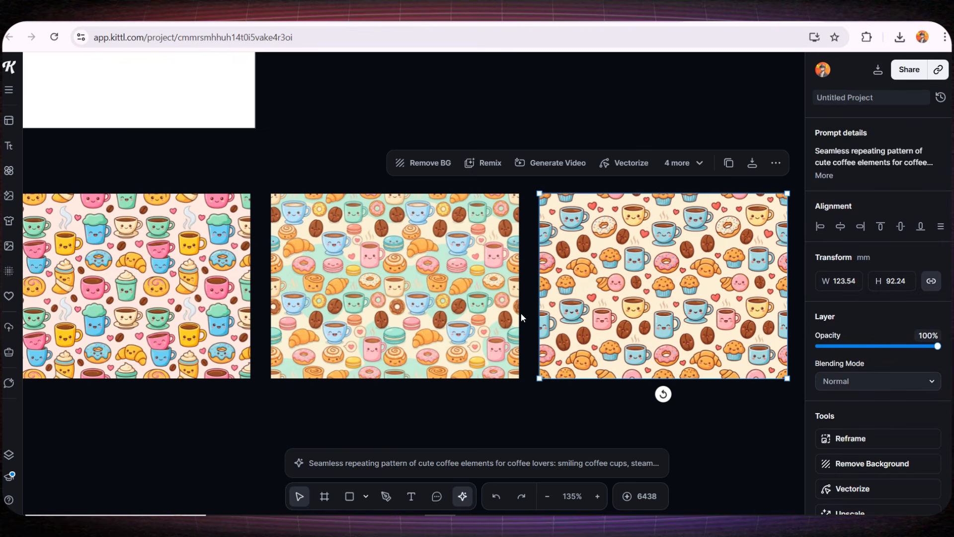
pyautogui.press('Delete')
pyautogui.click(218, 367)
pyautogui.press('Delete')
pyautogui.moveTo(208, 392); pyautogui.dragTo(538, 396)
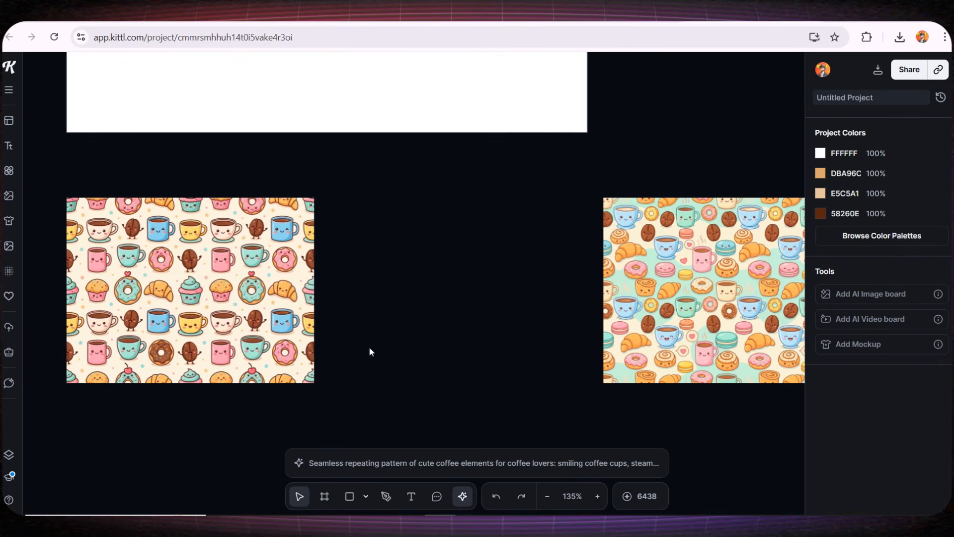
pyautogui.click(305, 333)
pyautogui.press('Delete')
# - Fit the teal pattern to Artboard 2's full height and add a duplicate covering the right side
pyautogui.scroll(-3, 507, 348)
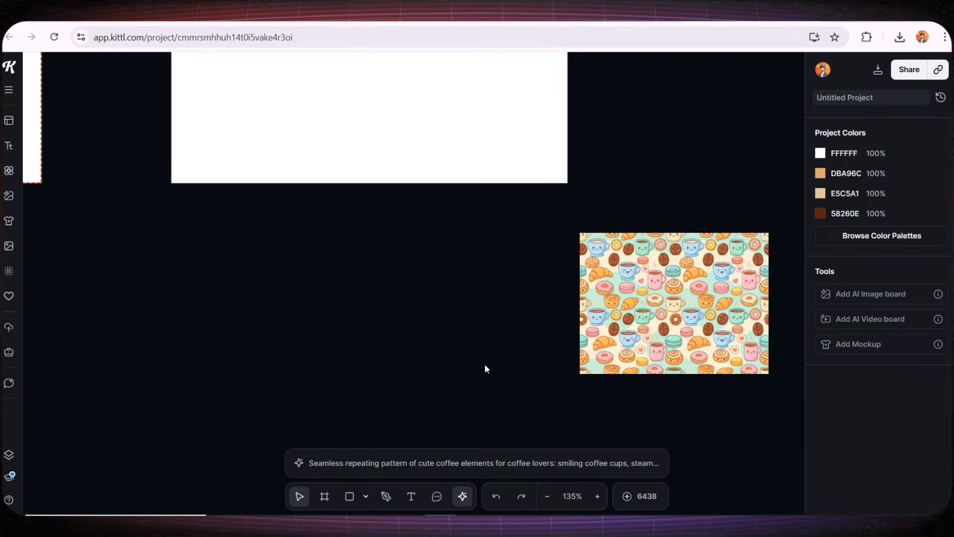
pyautogui.moveTo(352, 268); pyautogui.dragTo(372, 394)
pyautogui.moveTo(640, 403); pyautogui.dragTo(289, 225)
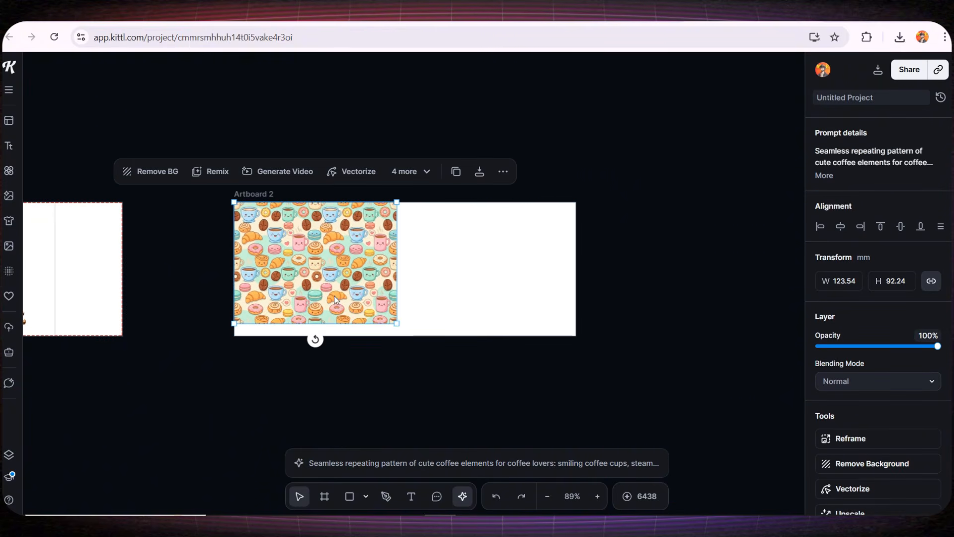
pyautogui.moveTo(398, 324); pyautogui.dragTo(414, 336)
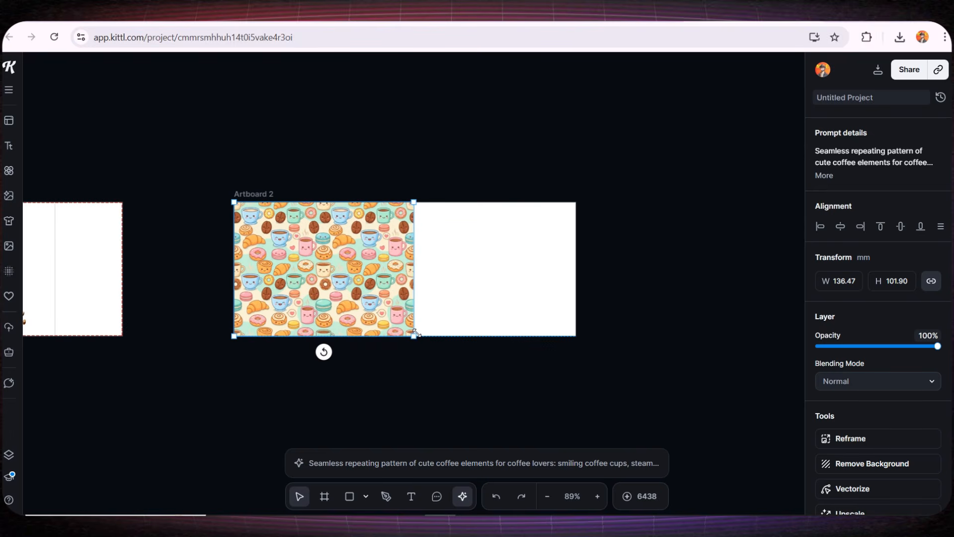
pyautogui.click(465, 171)
pyautogui.moveTo(298, 244); pyautogui.dragTo(480, 251)
pyautogui.click(386, 347)
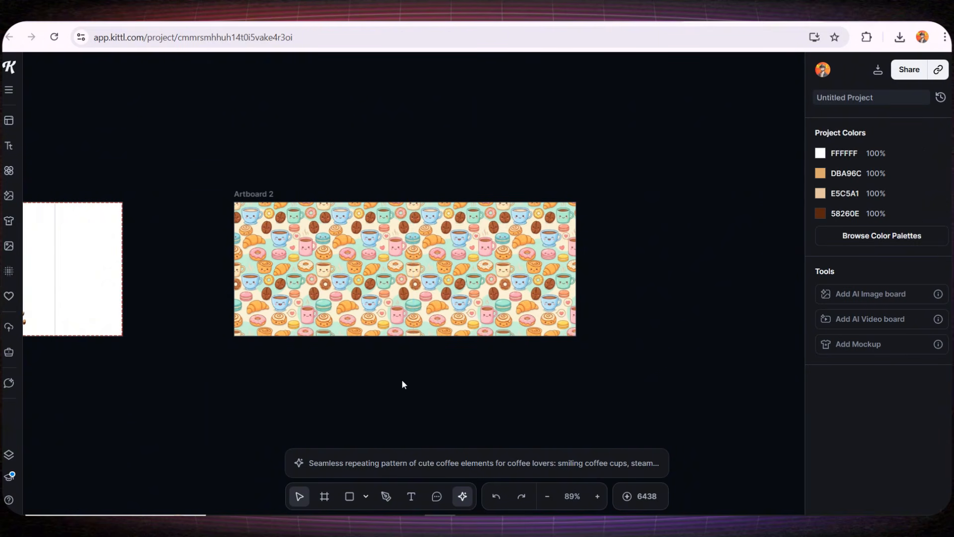
pyautogui.moveTo(365, 366); pyautogui.dragTo(483, 380)
# - Add a GLOW decorated text to Artboard 2's centre reading 'COFFEE'
pyautogui.click(9, 145)
pyautogui.scroll(-1, 171, 310)
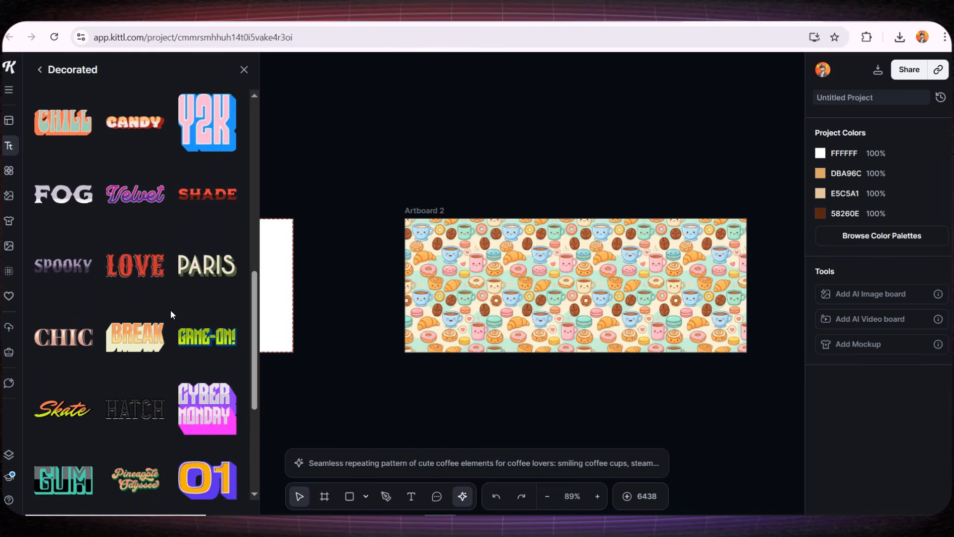
pyautogui.scroll(-4, 171, 310)
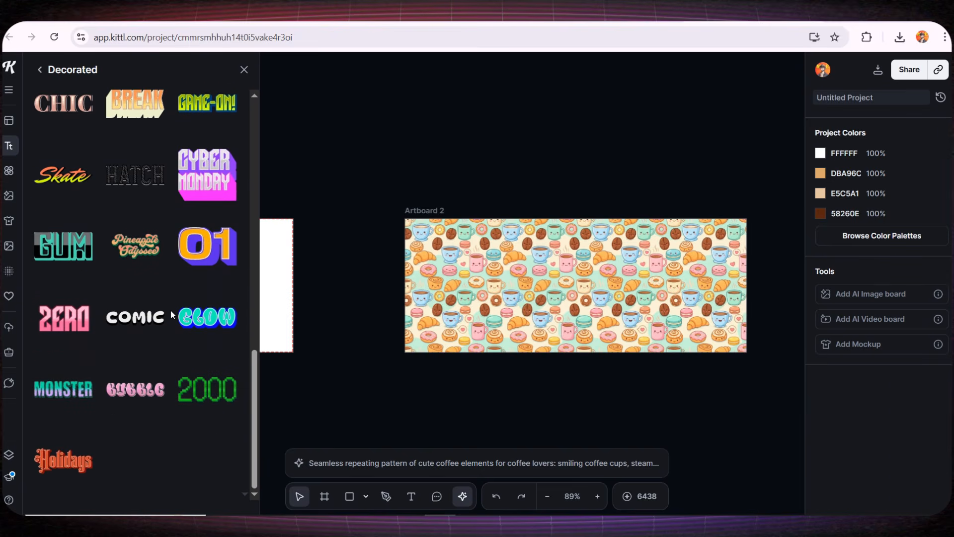
pyautogui.moveTo(207, 317); pyautogui.dragTo(602, 287)
pyautogui.doubleClick(602, 286)
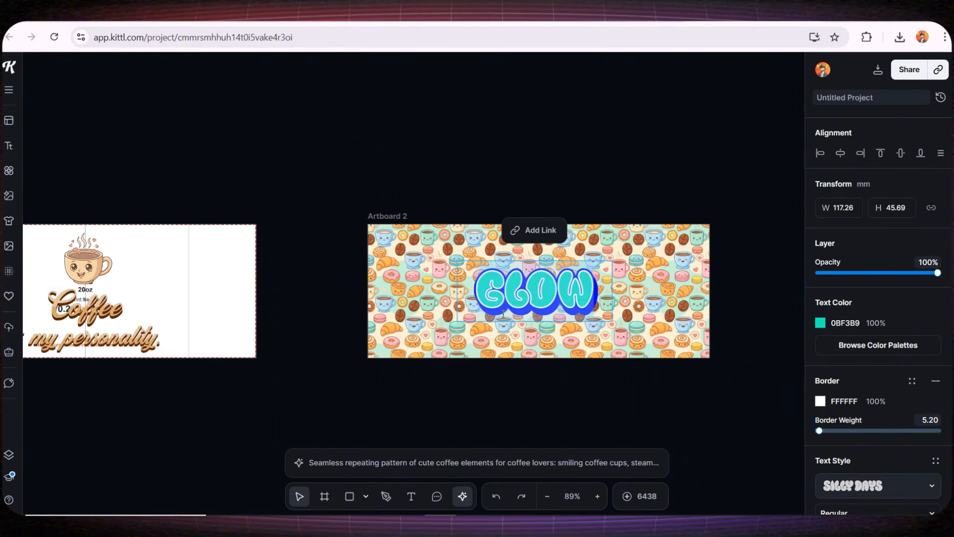
pyautogui.write('COFFE')
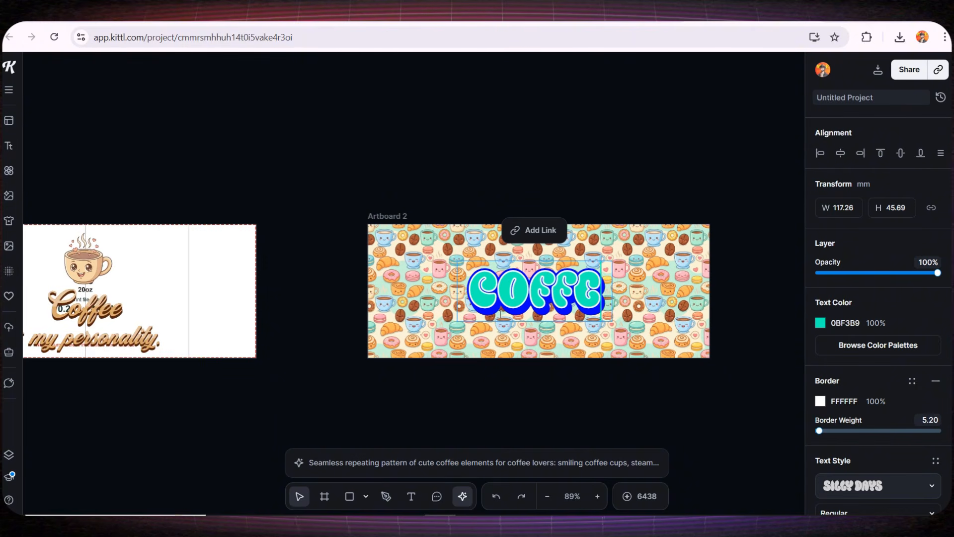
pyautogui.write('E')
pyautogui.press('Escape')
# - Reduce the COFFEE font size from 96 to 80 and give it a deep orange D5811B shadow
pyautogui.click(566, 320)
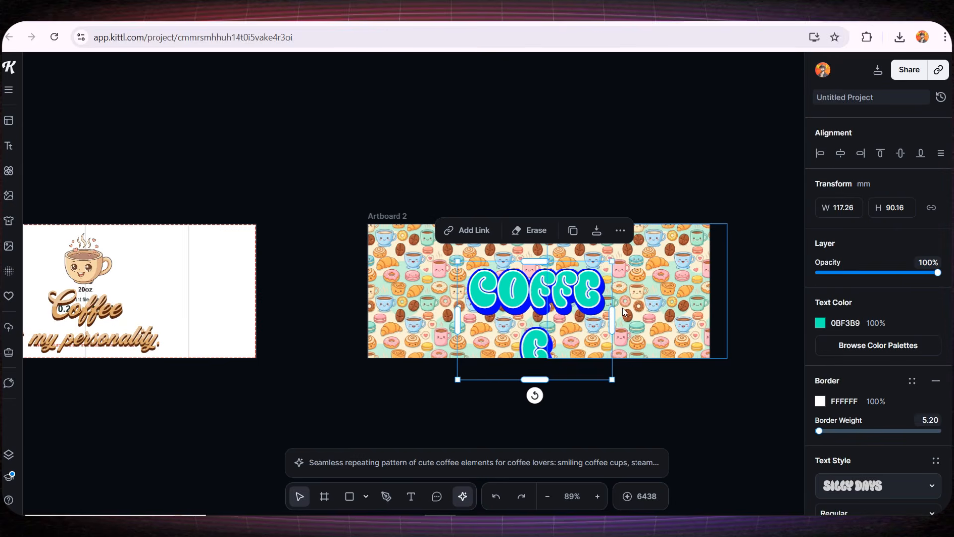
pyautogui.scroll(-4, 878, 370)
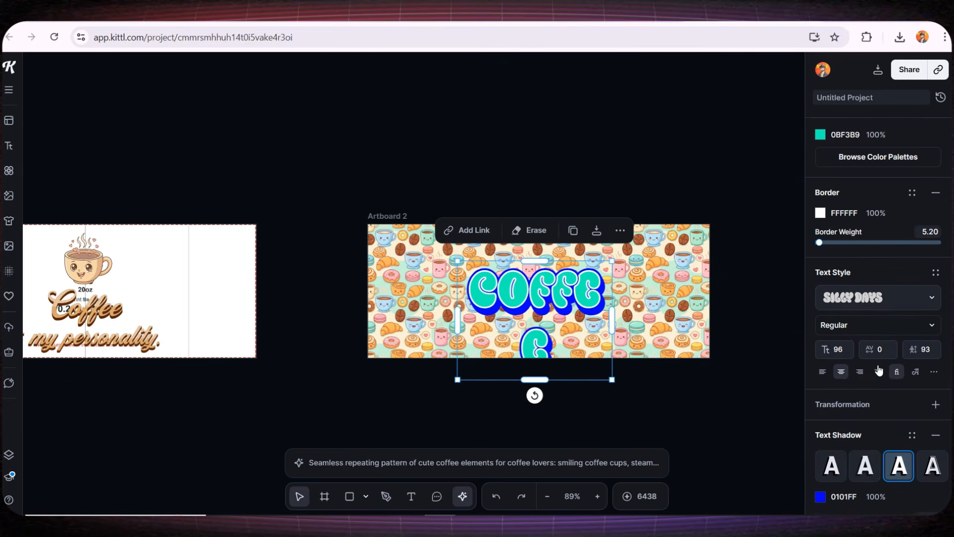
pyautogui.click(840, 350)
pyautogui.press('Down')
pyautogui.press('Down')
pyautogui.press('Down')
pyautogui.press('Down')
pyautogui.press('Down')
pyautogui.press('Down')
pyautogui.press('Down')
pyautogui.press('Down')
pyautogui.press('Down')
pyautogui.press('Down')
pyautogui.press('Down')
pyautogui.press('Down')
pyautogui.press('Down')
pyautogui.press('Down')
pyautogui.press('Down')
pyautogui.press('Down')
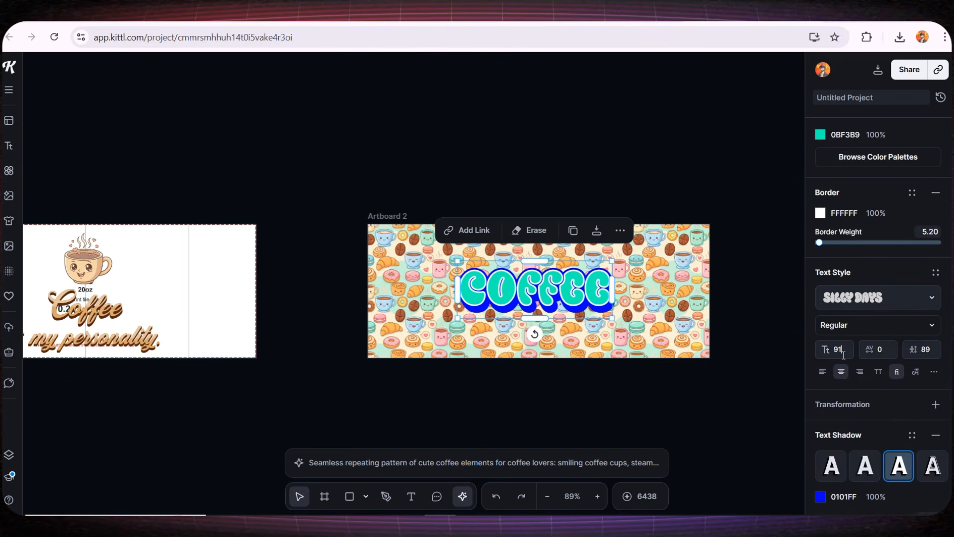
pyautogui.scroll(-3, 864, 374)
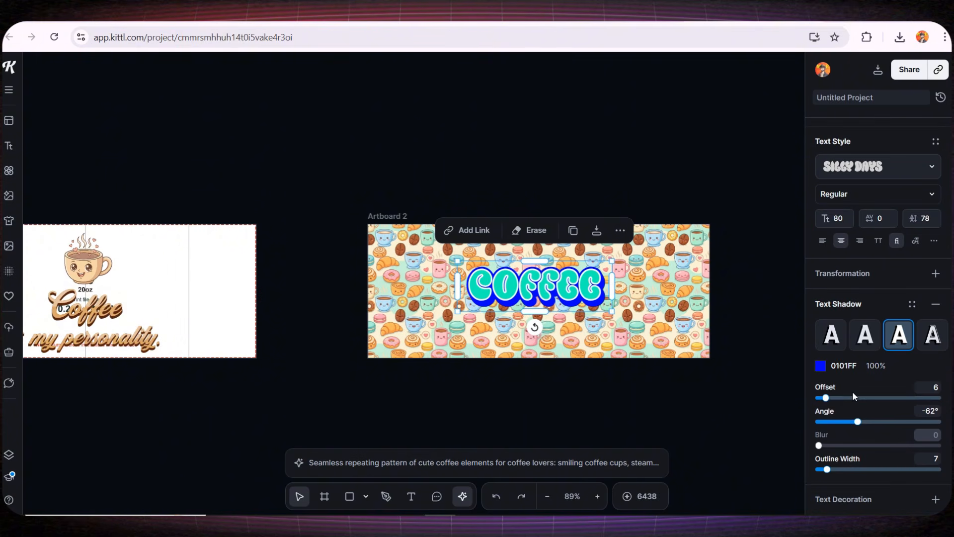
pyautogui.click(821, 365)
pyautogui.click(690, 393)
pyautogui.moveTo(690, 396); pyautogui.dragTo(672, 396)
pyautogui.moveTo(791, 260); pyautogui.dragTo(781, 277)
pyautogui.click(901, 370)
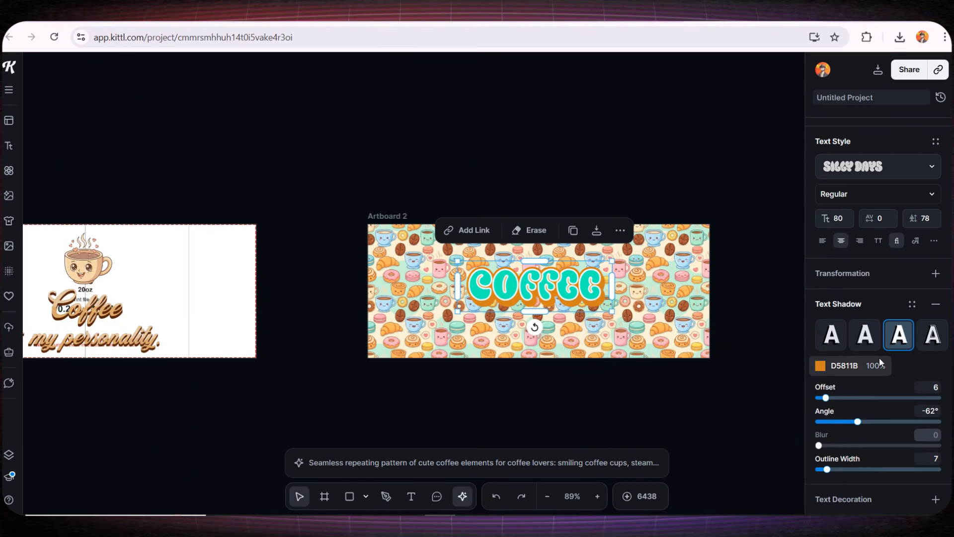
# - Colour the COFFEE text pale yellow F9DE42 and nudge it right to centre it
pyautogui.scroll(6, 878, 357)
pyautogui.click(820, 323)
pyautogui.click(677, 393)
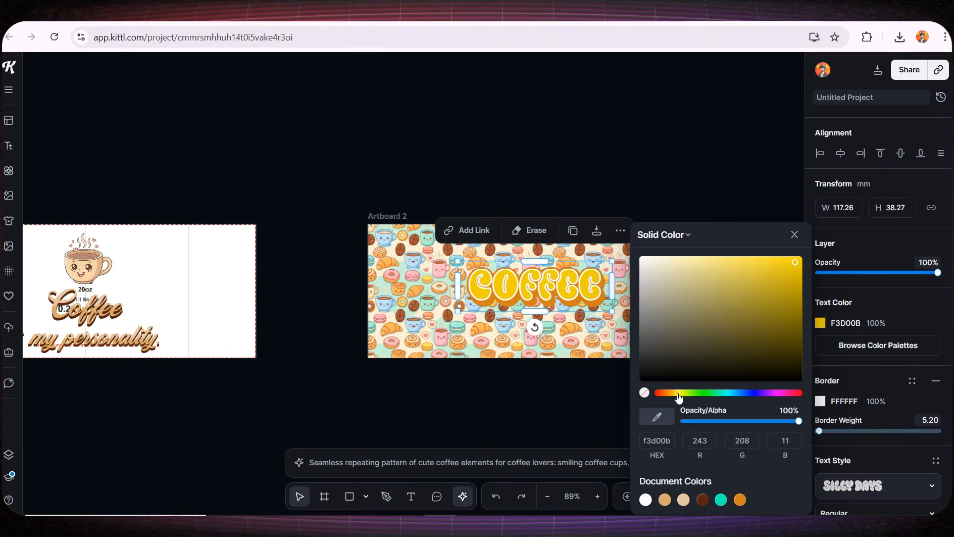
pyautogui.moveTo(771, 274); pyautogui.dragTo(761, 262)
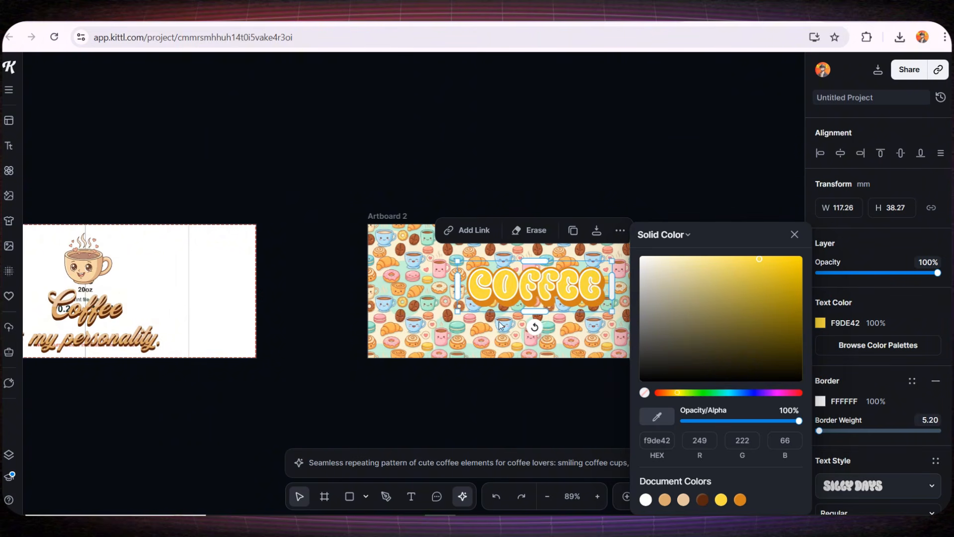
pyautogui.click(520, 373)
pyautogui.scroll(3, 547, 282)
pyautogui.click(516, 291)
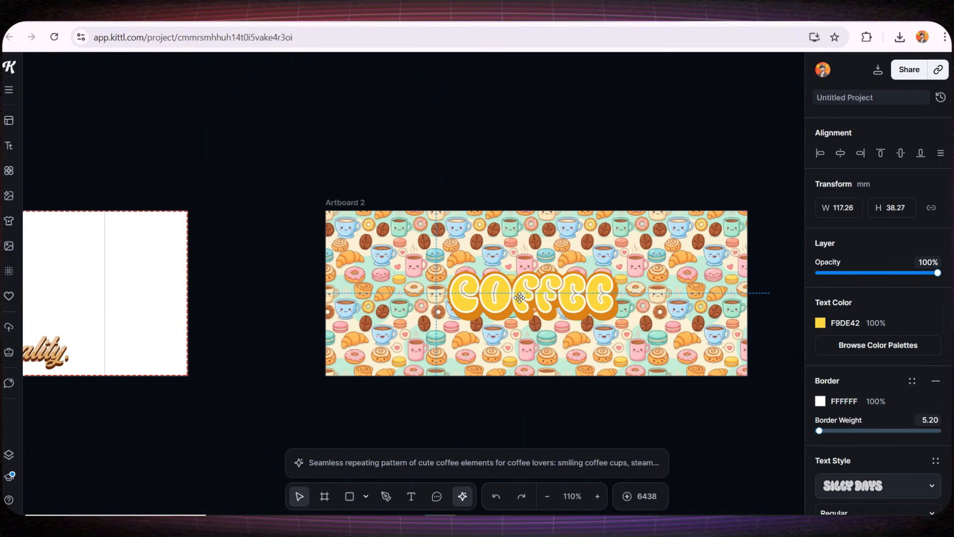
pyautogui.moveTo(516, 291); pyautogui.dragTo(521, 291)
# - Export Artboard 1 as a 300 dpi PNG of 3069 × 1204 px
pyautogui.click(612, 413)
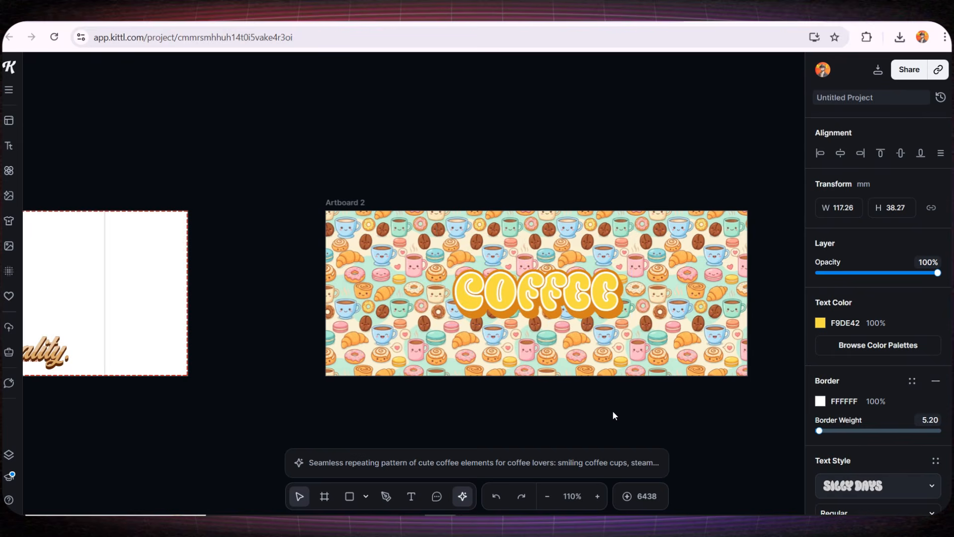
pyautogui.scroll(-5, 591, 405)
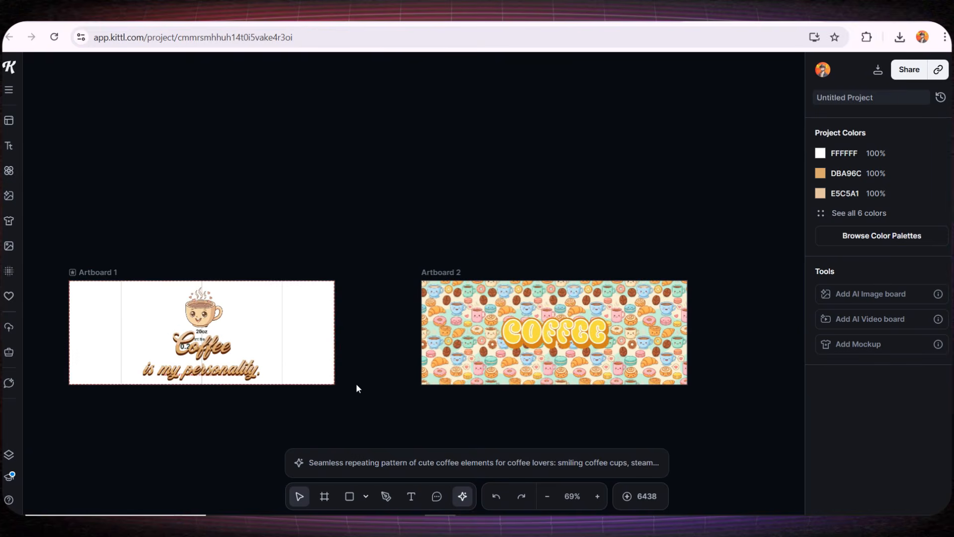
pyautogui.scroll(3, 392, 402)
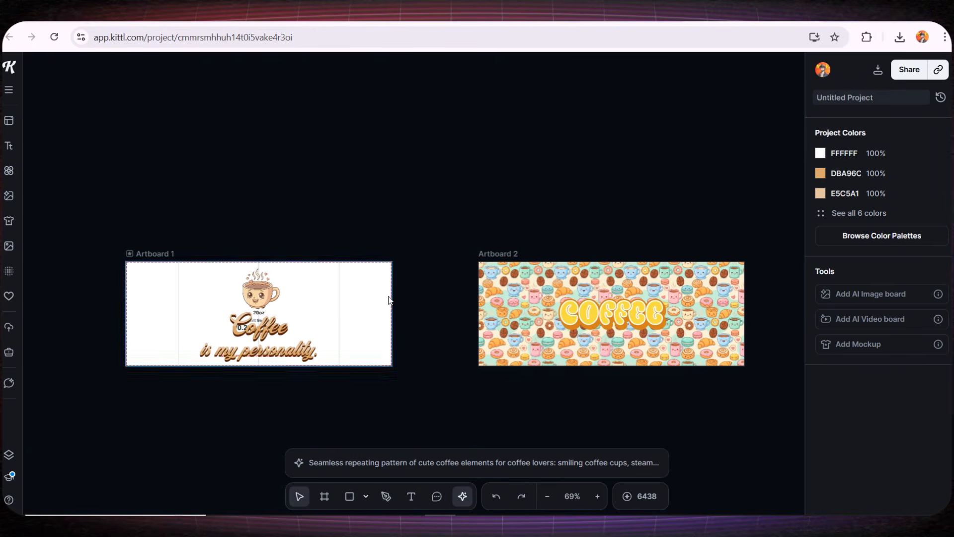
pyautogui.click(390, 277)
pyautogui.press('Escape')
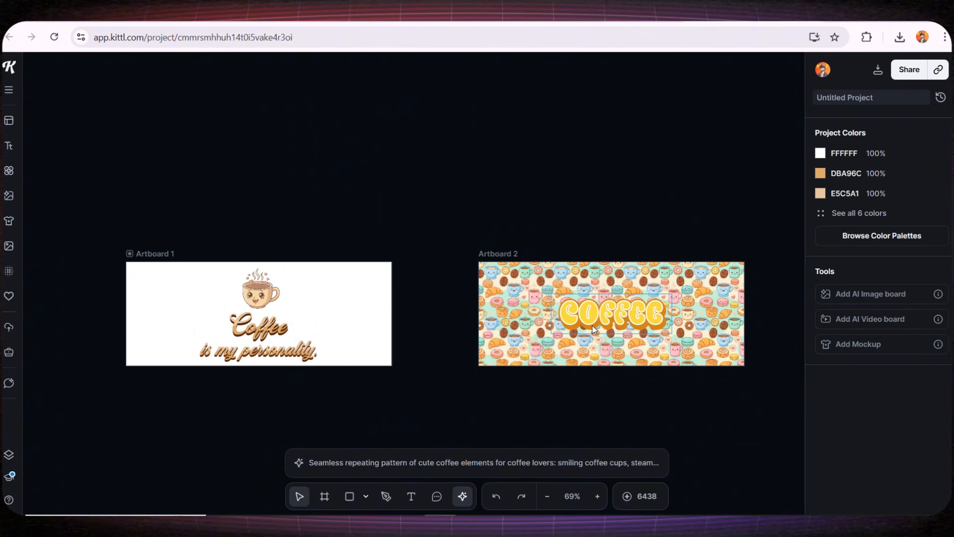
pyautogui.moveTo(292, 382); pyautogui.dragTo(417, 365)
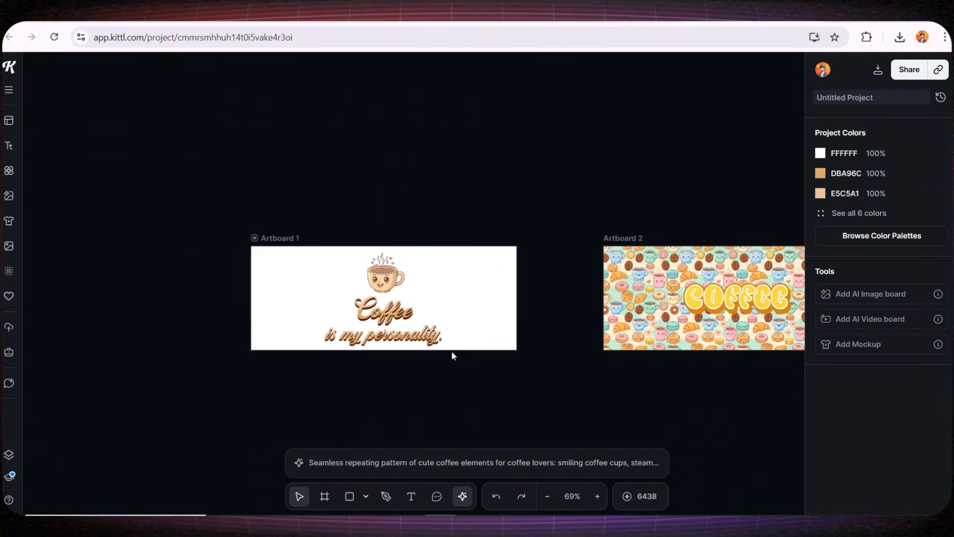
pyautogui.click(877, 72)
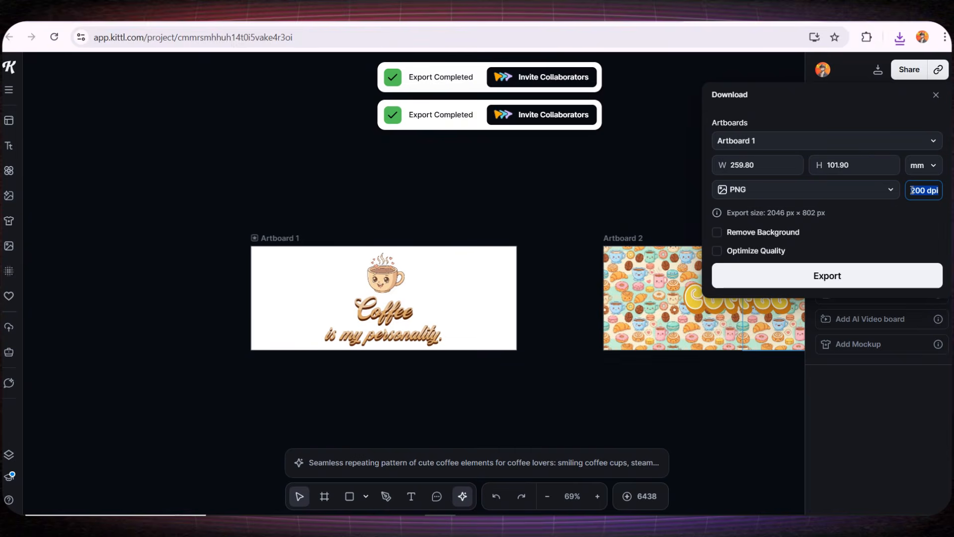
pyautogui.write('300 dpi')
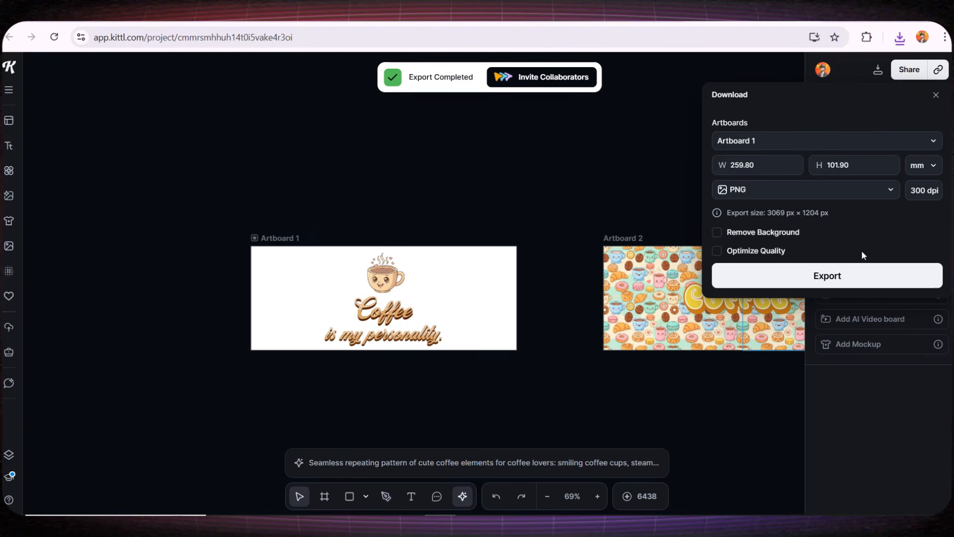
pyautogui.click(852, 274)
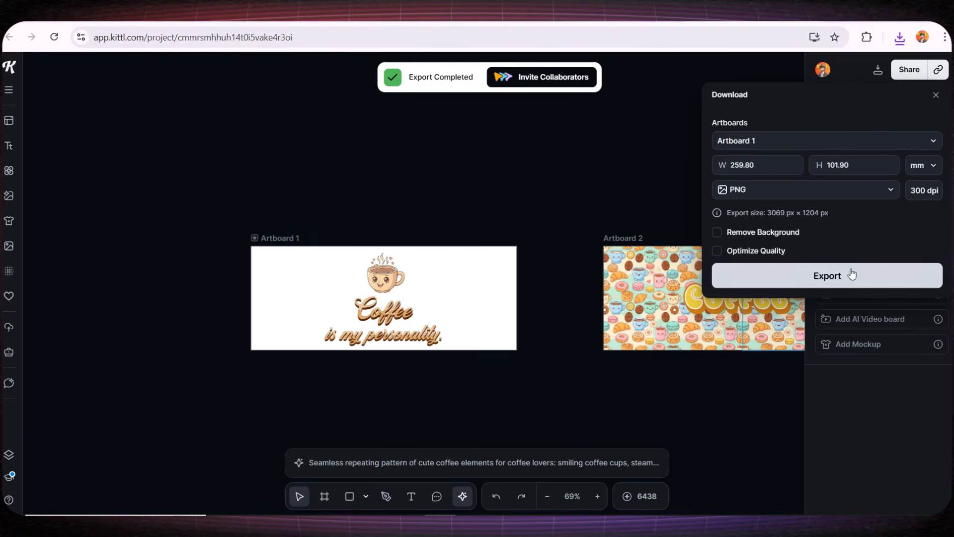
pyautogui.click(567, 392)
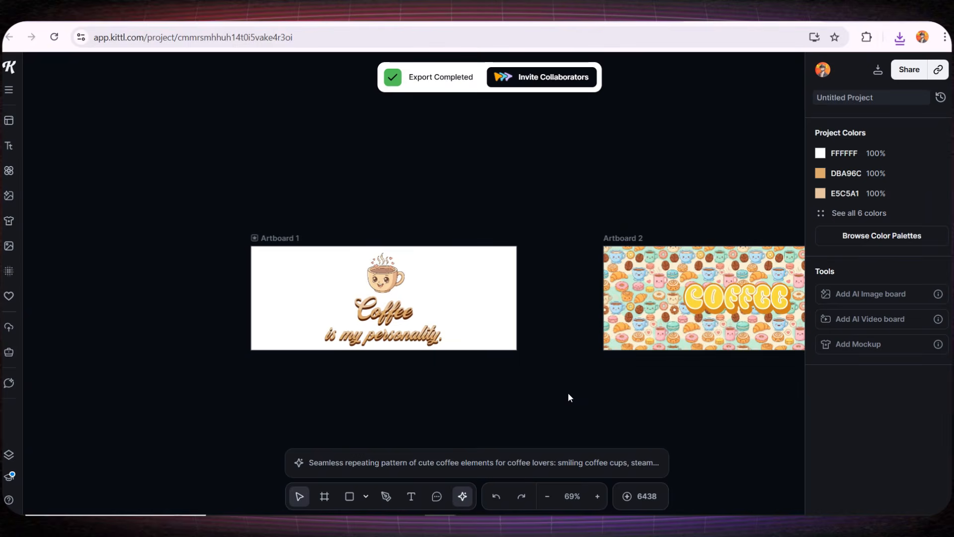
pyautogui.hscroll(6, 639, 328)
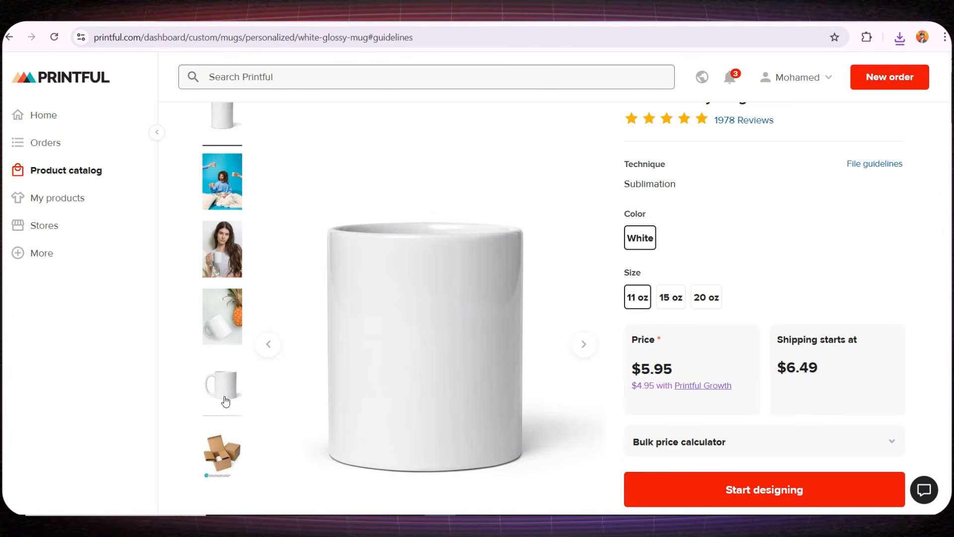
# - Browse the plain, pineapple and packaging-box mug photos, then open the White Glossy Mug design editor
pyautogui.click(225, 400)
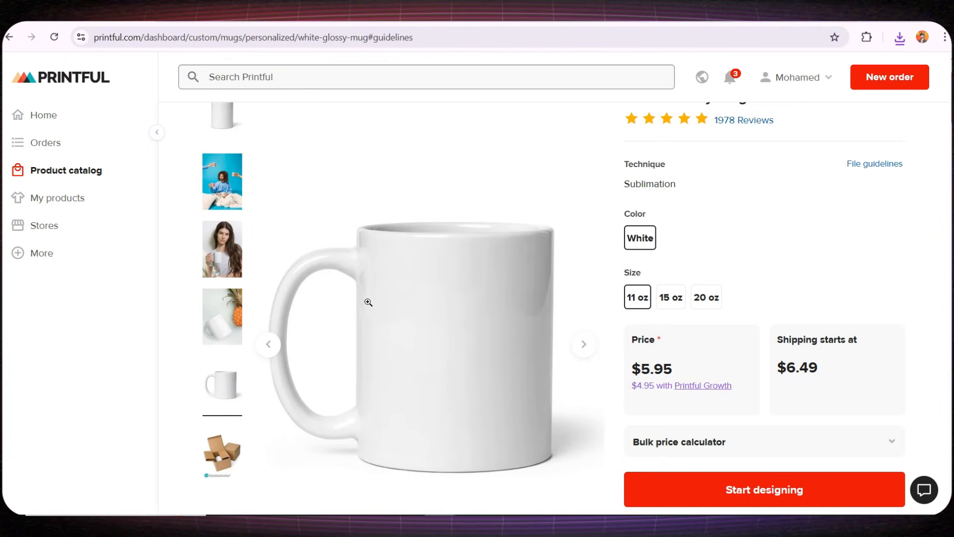
pyautogui.click(227, 311)
pyautogui.scroll(-2, 370, 328)
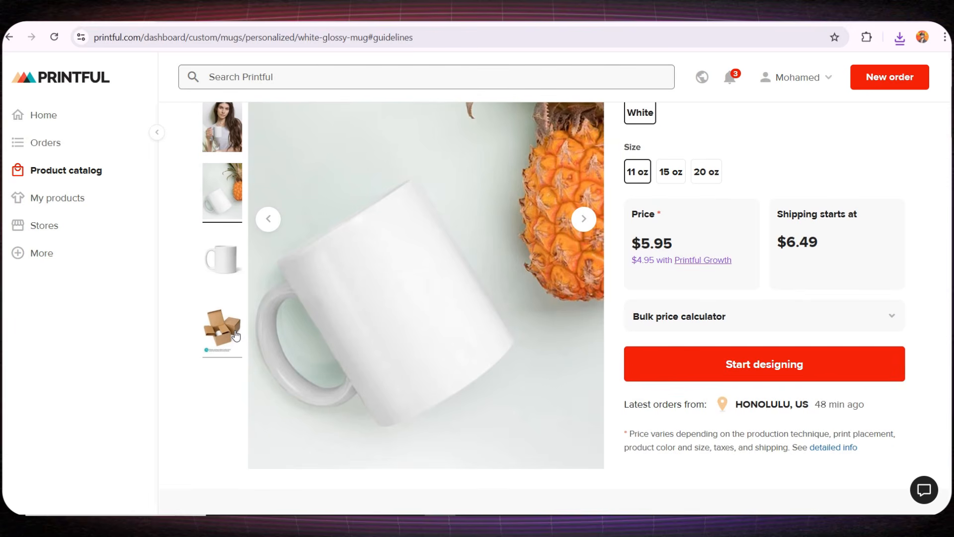
pyautogui.click(234, 336)
pyautogui.scroll(1, 268, 338)
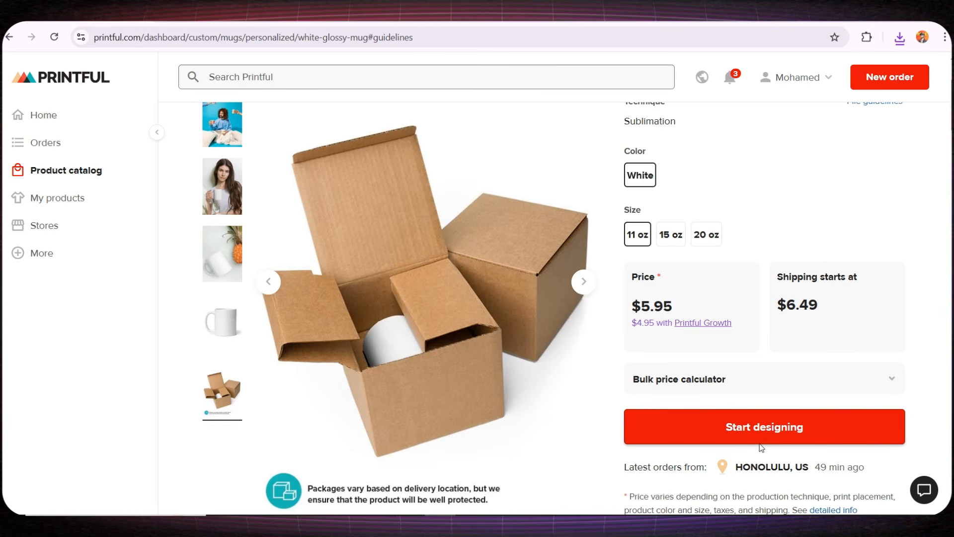
pyautogui.click(802, 426)
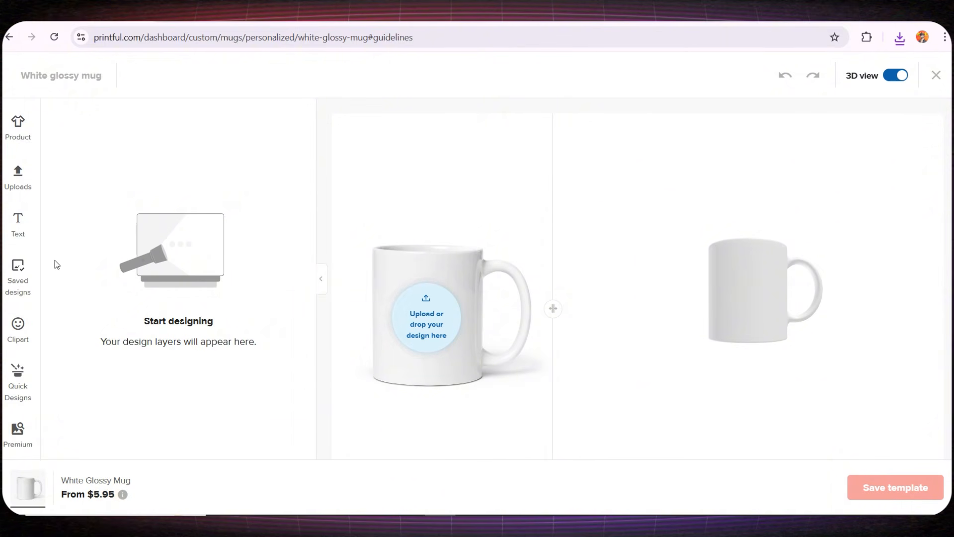
# - Look through the Text, Quick Designs and Premium panels, then show Product details with 11, 15, 20 oz sizes
pyautogui.click(32, 230)
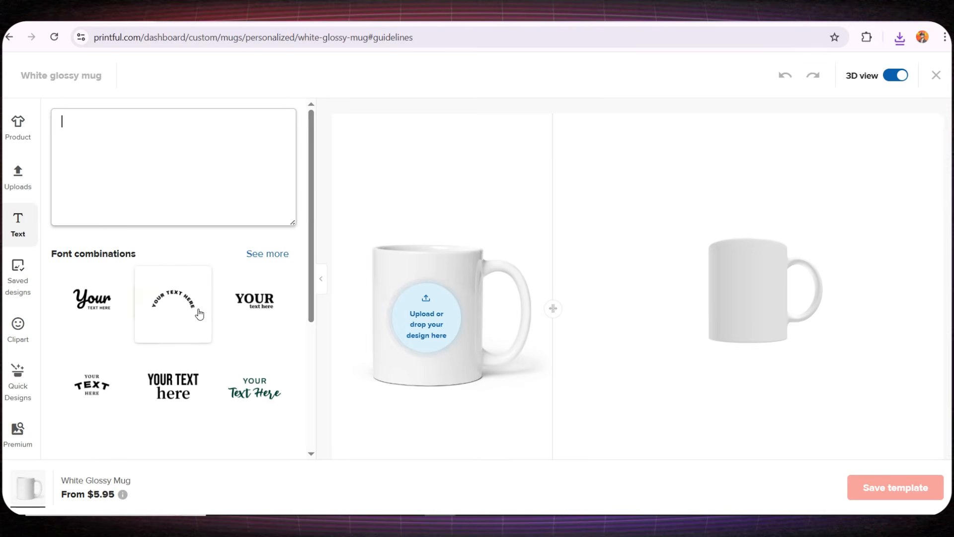
pyautogui.scroll(-4, 148, 322)
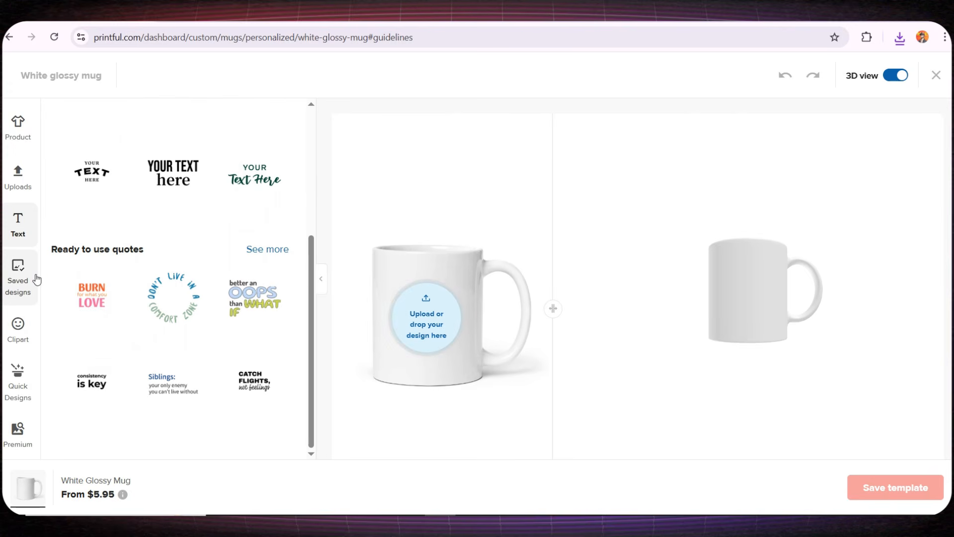
pyautogui.click(19, 380)
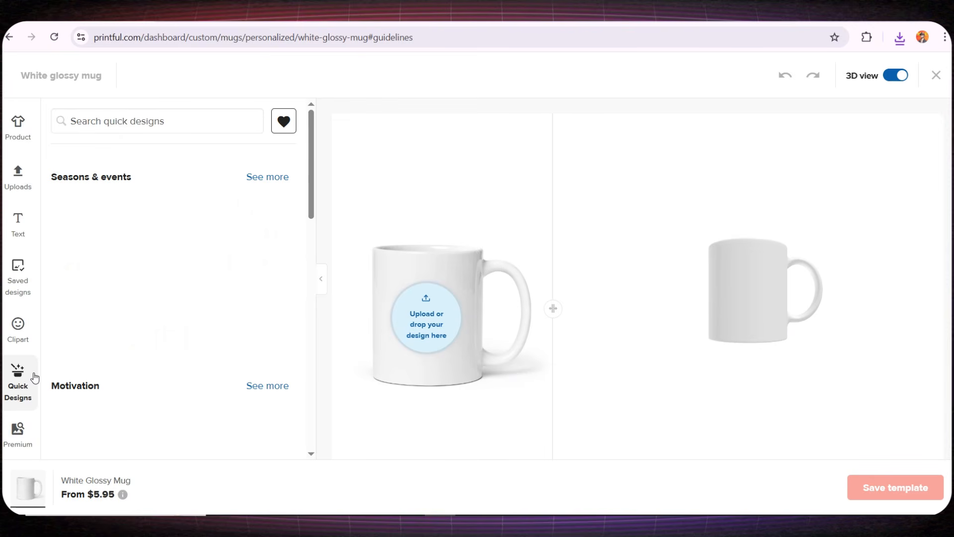
pyautogui.scroll(-3, 174, 279)
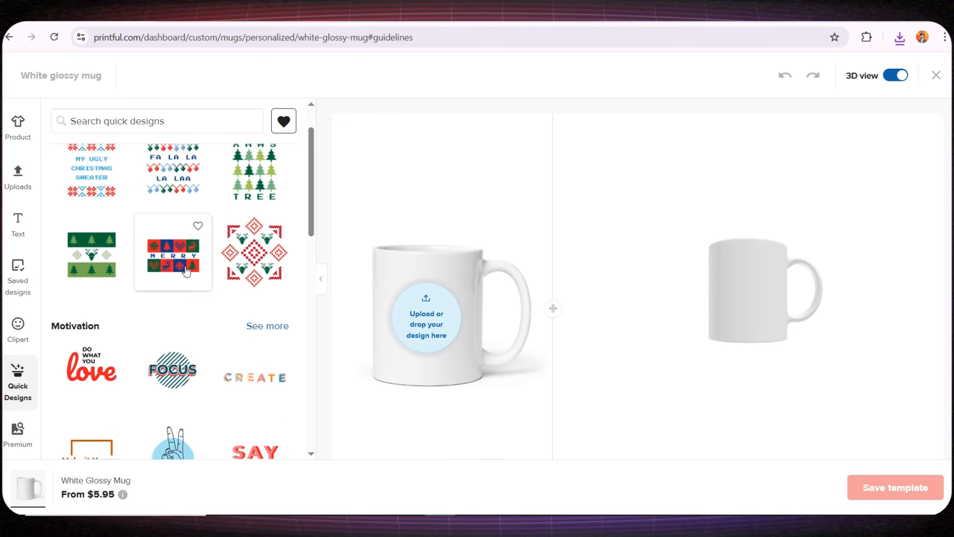
pyautogui.click(24, 417)
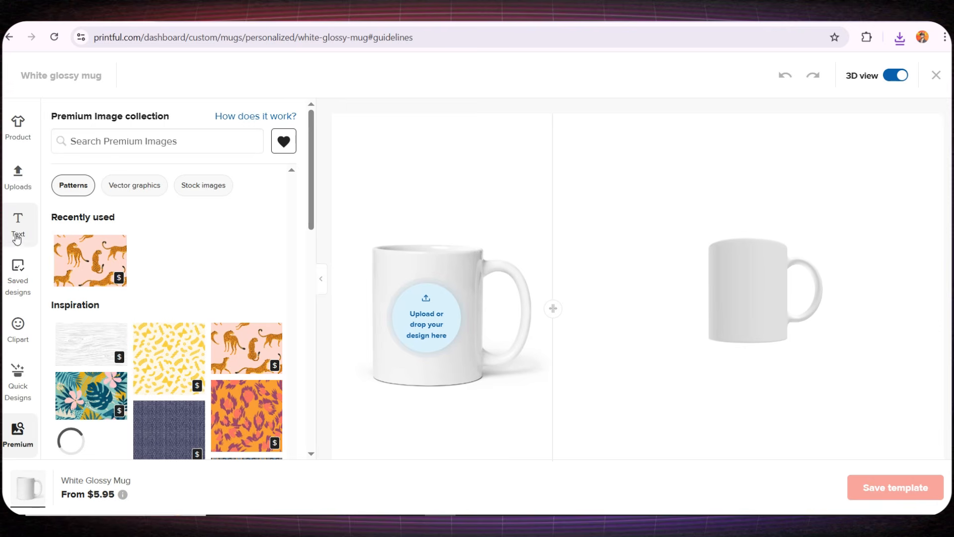
pyautogui.click(18, 127)
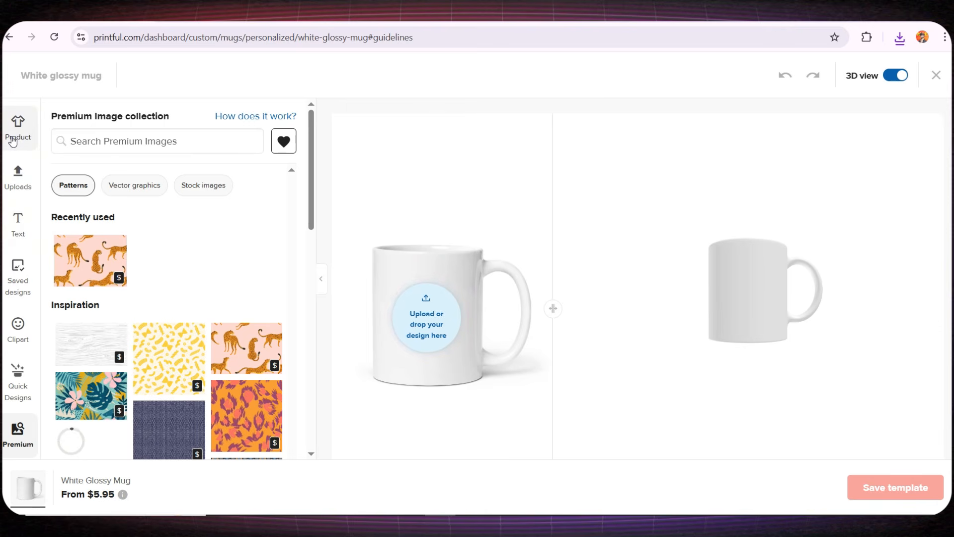
# - Upload the two Kittl artboard PNGs and apply the 'Coffee is my personality' design to the mug
pyautogui.click(14, 178)
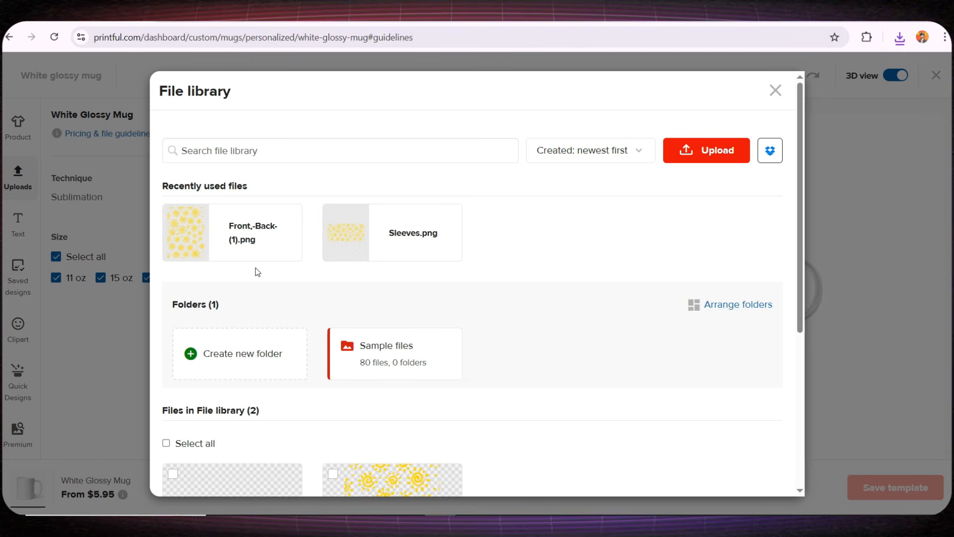
pyautogui.click(706, 148)
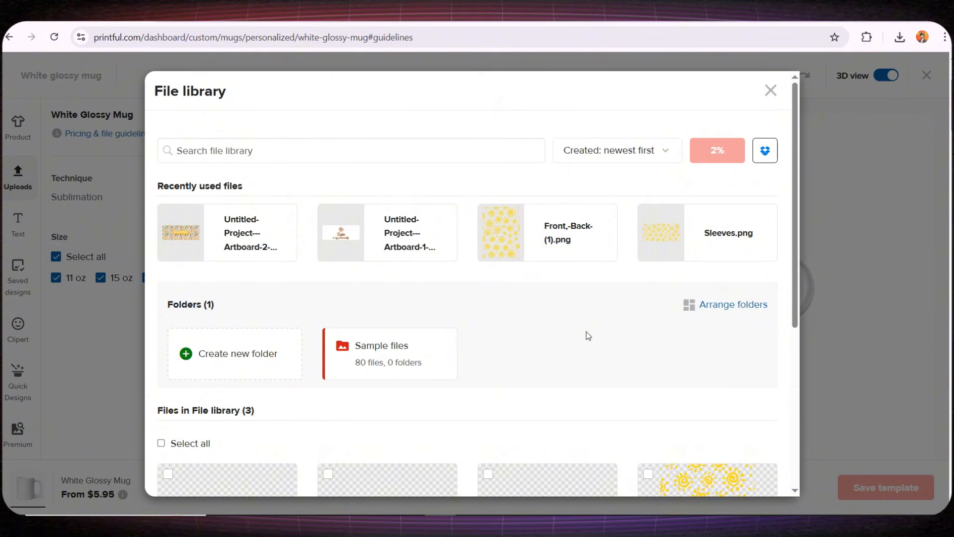
pyautogui.moveTo(243, 230)
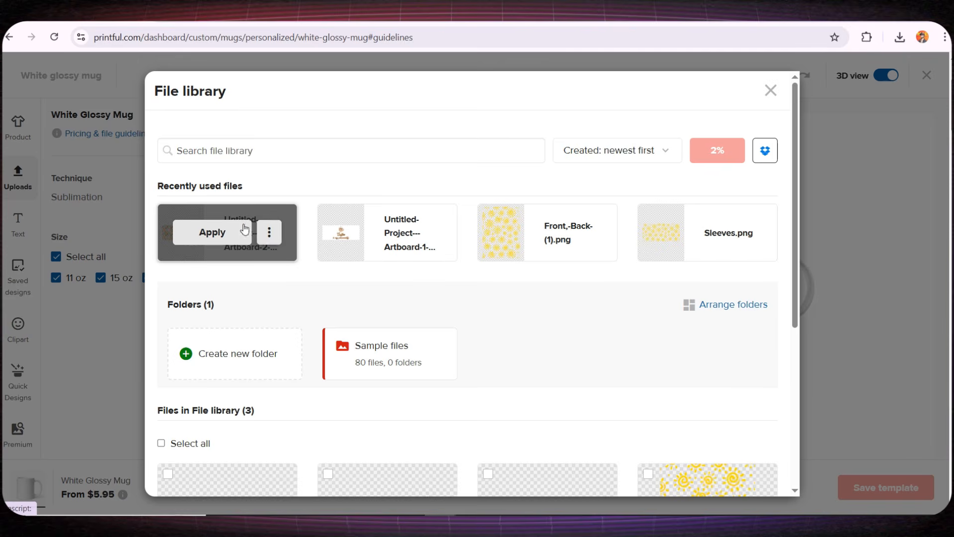
pyautogui.click(389, 233)
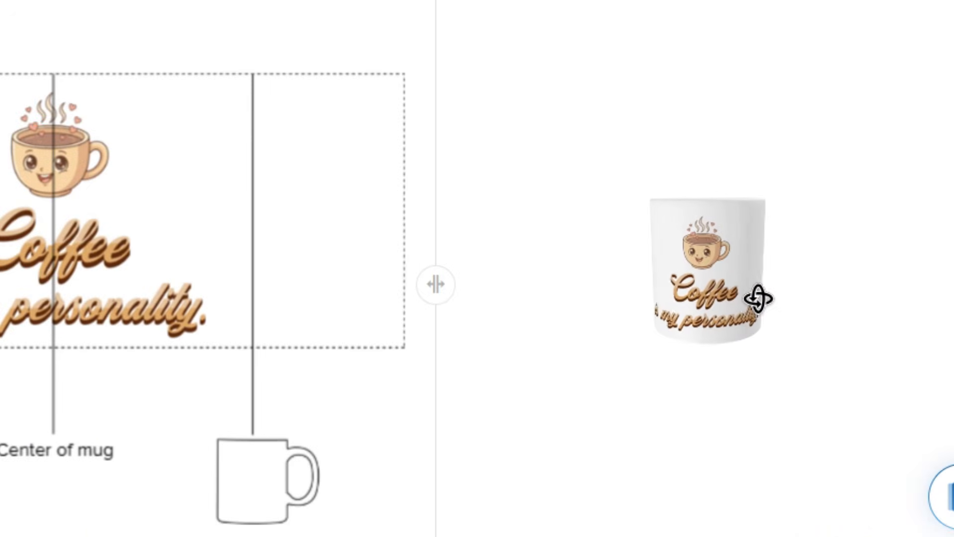
# - Rotate the 3D mug preview to inspect the design from all sides
pyautogui.moveTo(758, 298); pyautogui.dragTo(873, 284)
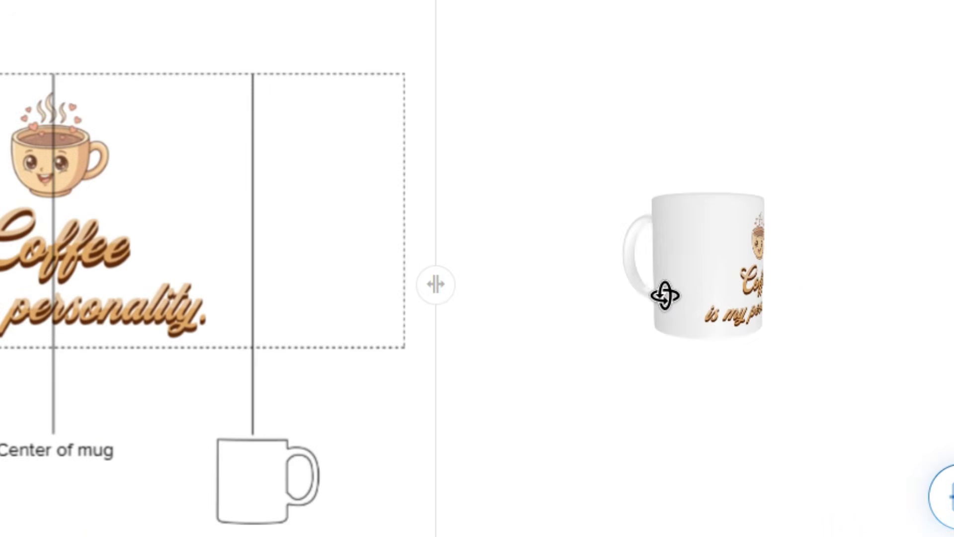
pyautogui.moveTo(664, 296); pyautogui.dragTo(760, 319)
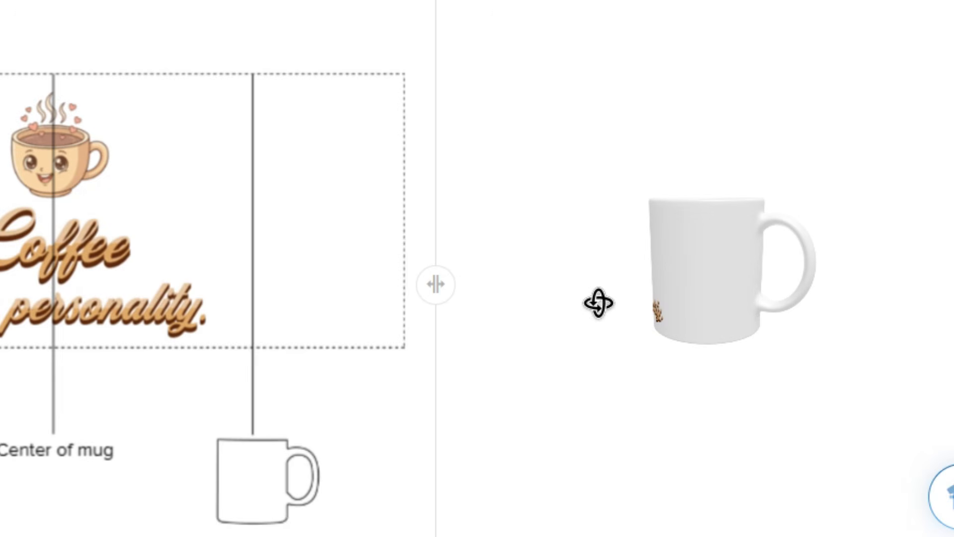
pyautogui.moveTo(598, 303); pyautogui.dragTo(768, 286)
pyautogui.scroll(-5, 594, 271)
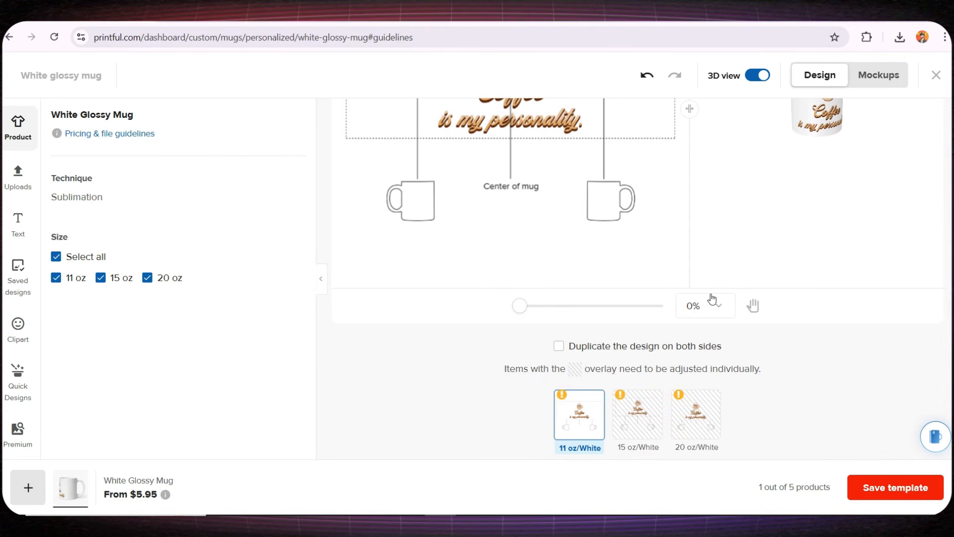
pyautogui.scroll(5, 525, 377)
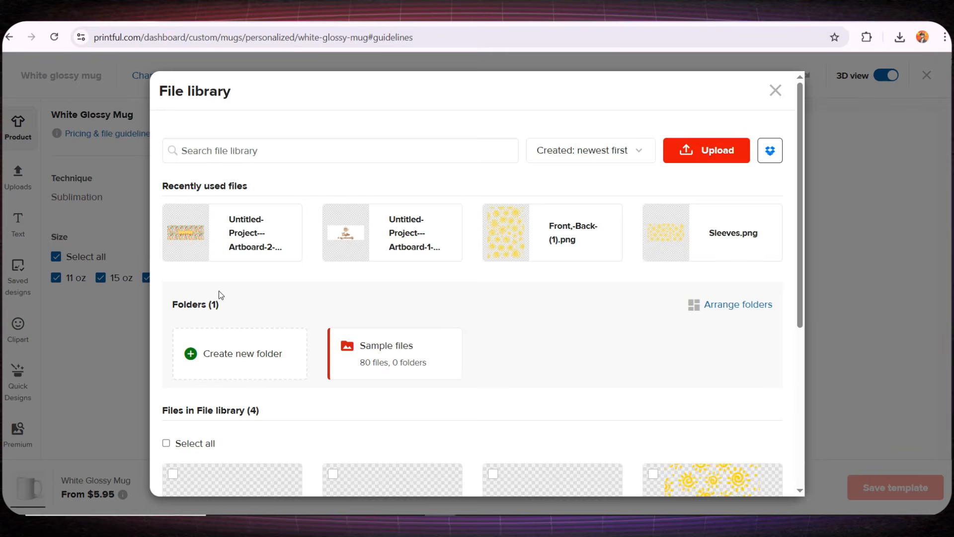
pyautogui.moveTo(208, 249)
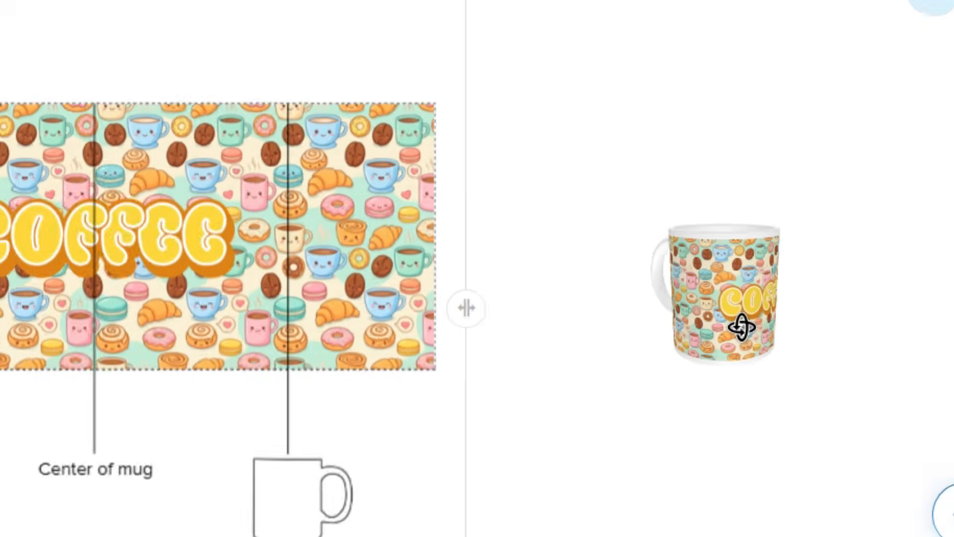
# - Rotate the 3D mug preview to check the COFFEE pattern wrap and save it as a template
pyautogui.moveTo(814, 352); pyautogui.dragTo(776, 353)
pyautogui.moveTo(612, 337); pyautogui.dragTo(566, 339)
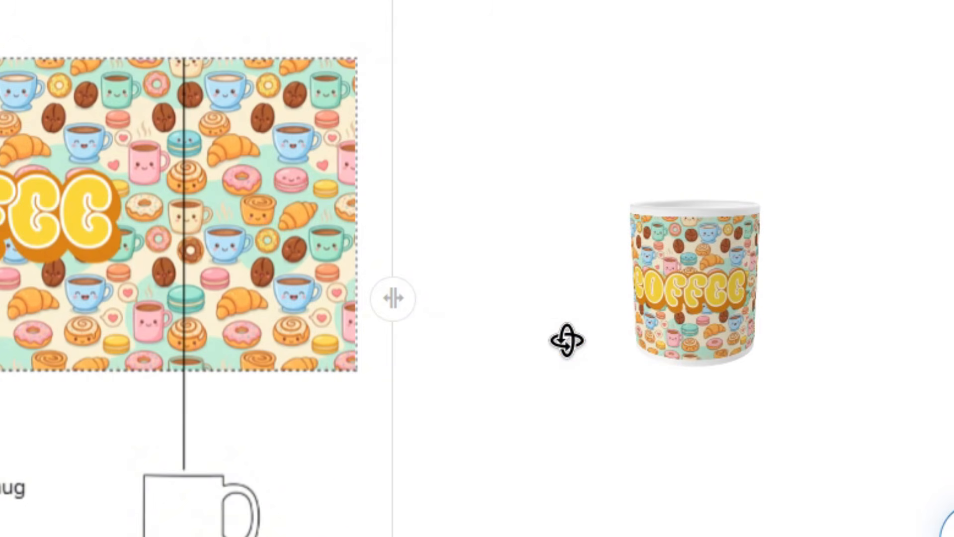
pyautogui.moveTo(748, 337); pyautogui.dragTo(780, 283)
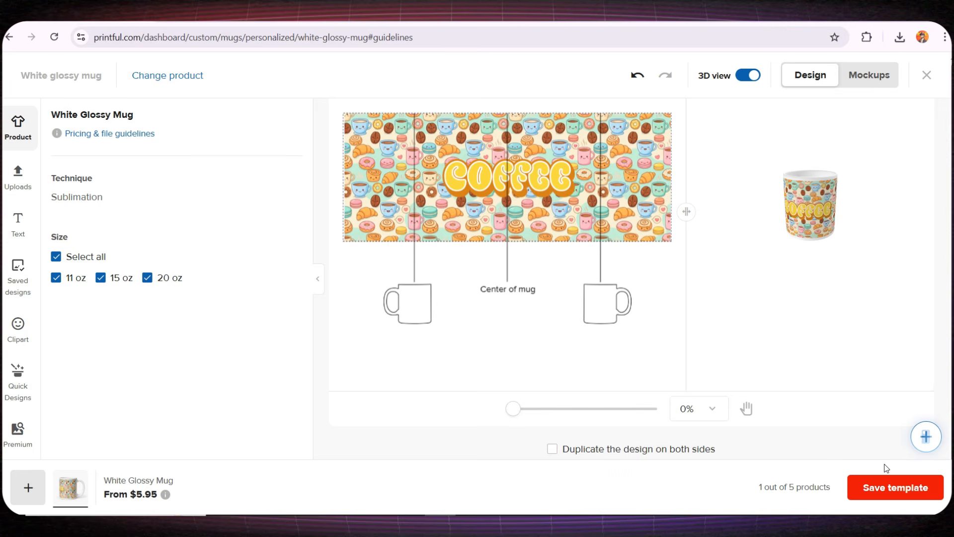
pyautogui.click(890, 497)
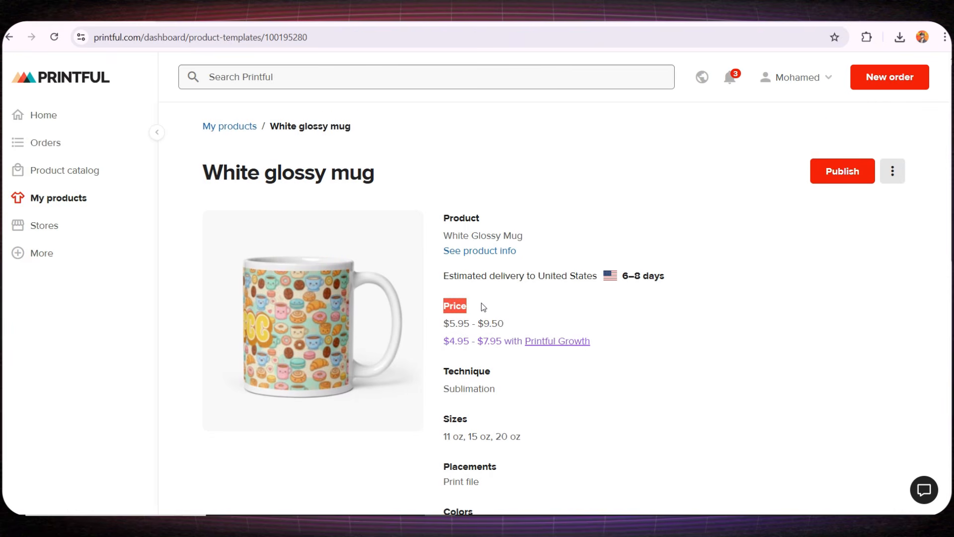
# - Review the mug's price range and size details, then attempt to publish the White glossy mug
pyautogui.moveTo(447, 320); pyautogui.dragTo(504, 326)
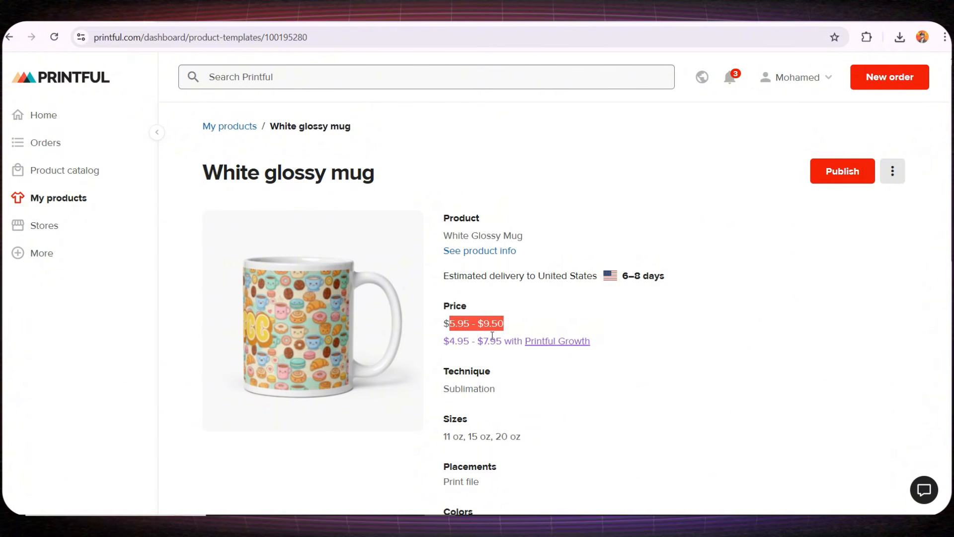
pyautogui.scroll(-1, 492, 336)
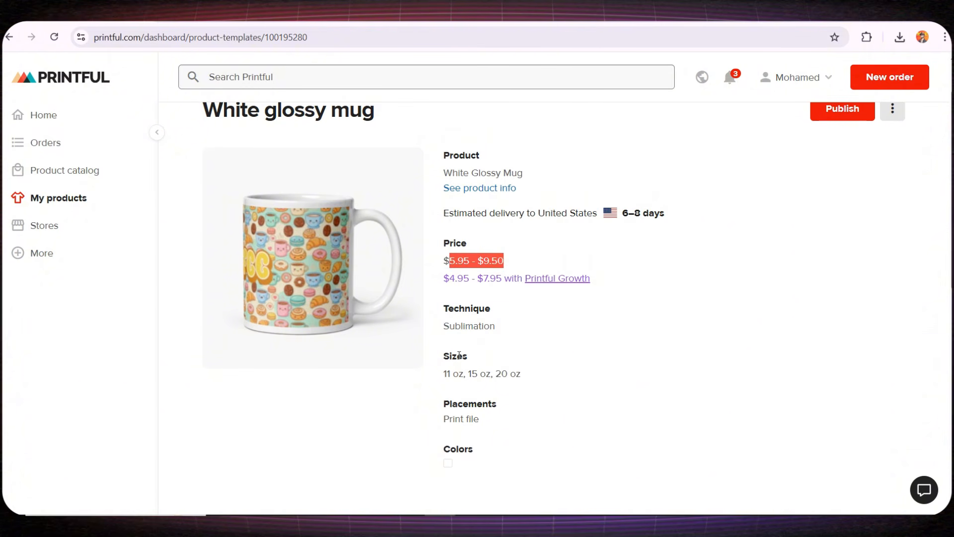
pyautogui.moveTo(452, 374); pyautogui.dragTo(520, 374)
pyautogui.moveTo(452, 419); pyautogui.dragTo(504, 417)
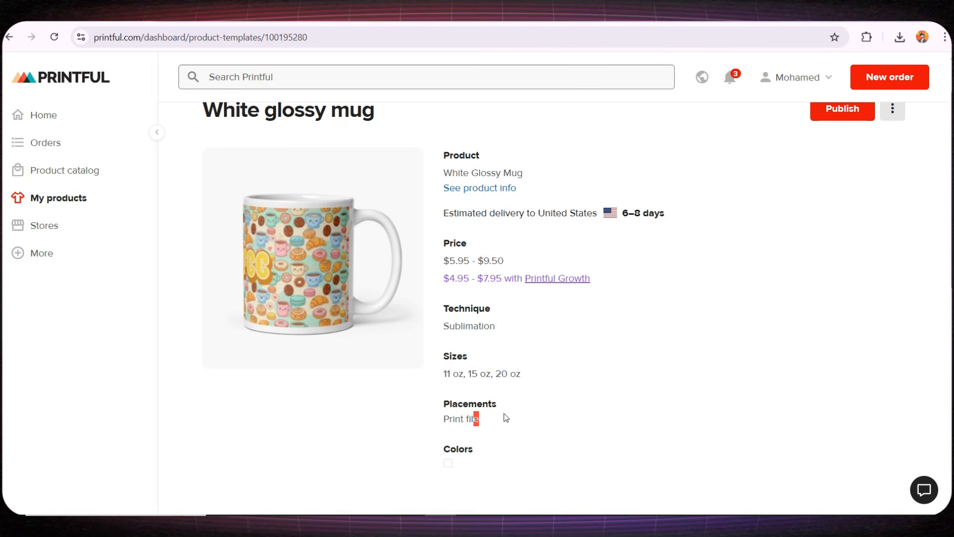
pyautogui.click(503, 418)
pyautogui.scroll(1, 604, 430)
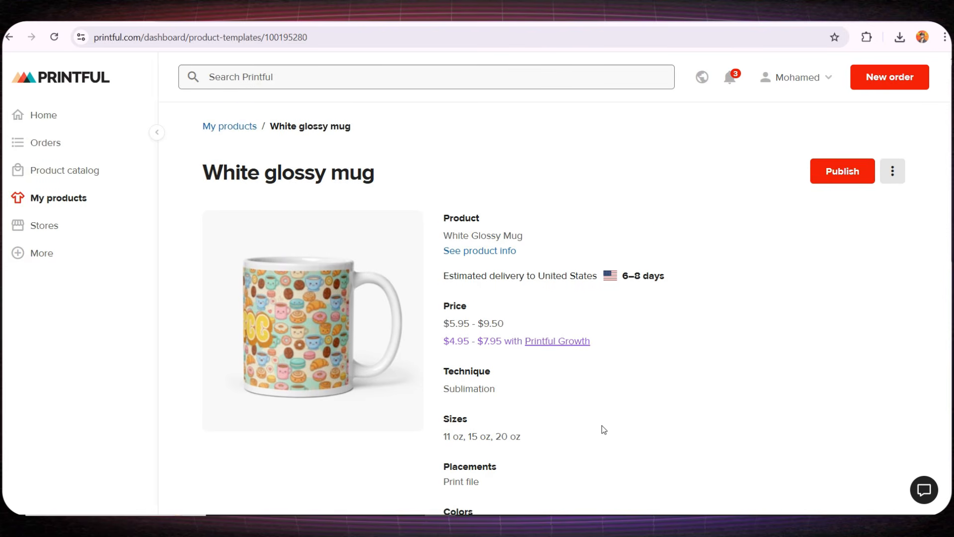
pyautogui.click(853, 182)
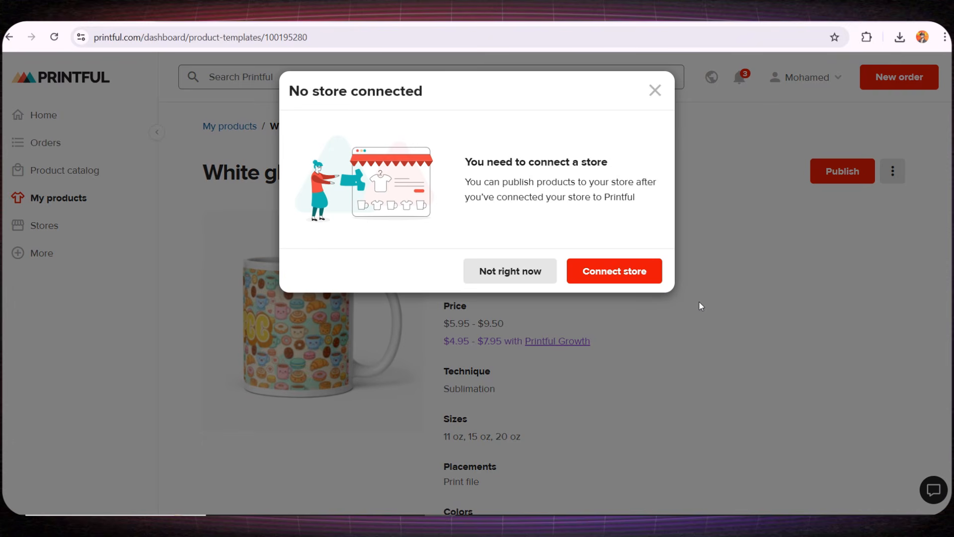
# - Choose to connect an Etsy store and begin linking the Etsy account
pyautogui.click(624, 266)
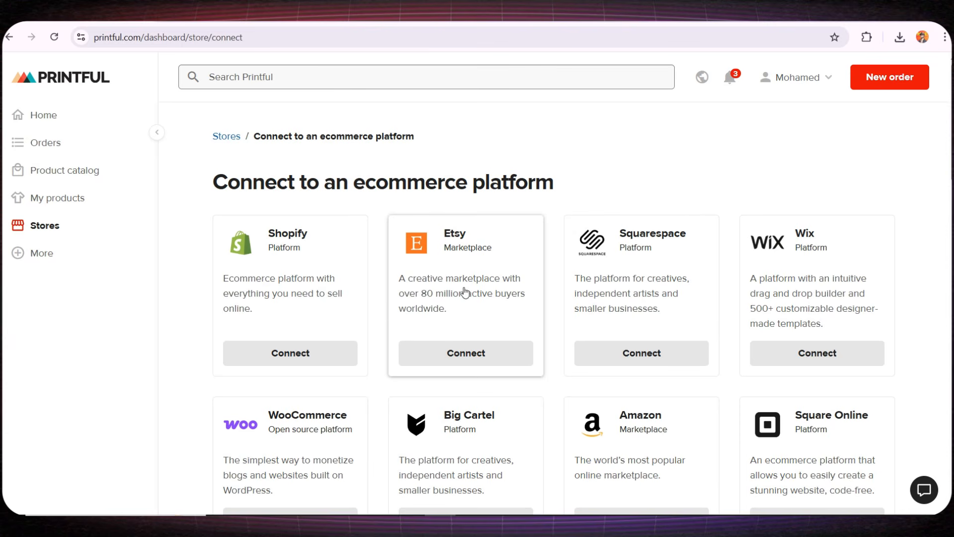
pyautogui.click(460, 357)
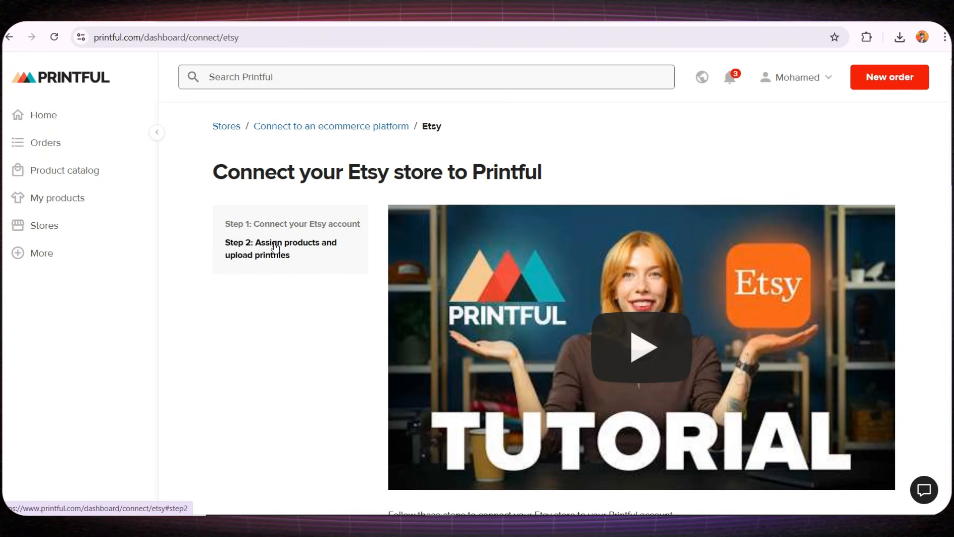
pyautogui.scroll(-5, 273, 243)
pyautogui.scroll(-3, 273, 242)
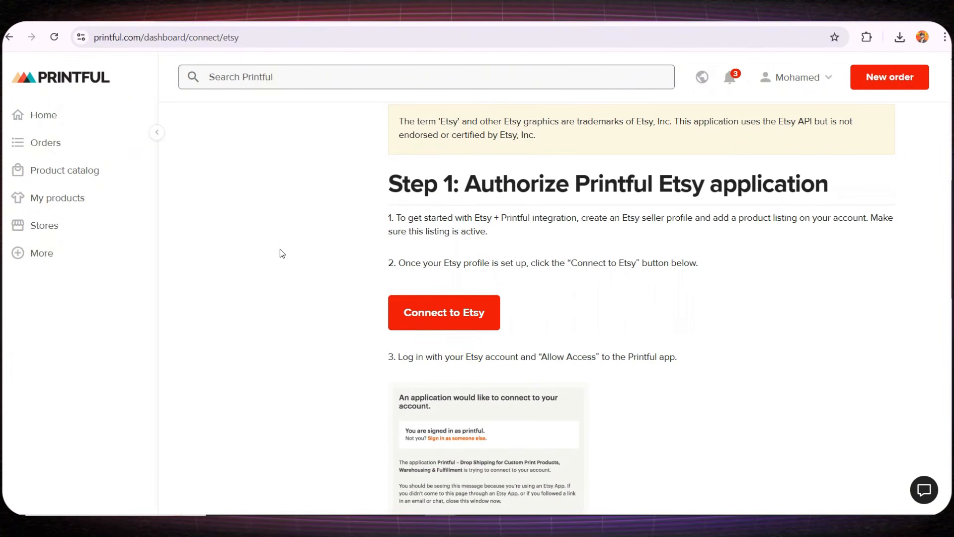
pyautogui.click(467, 312)
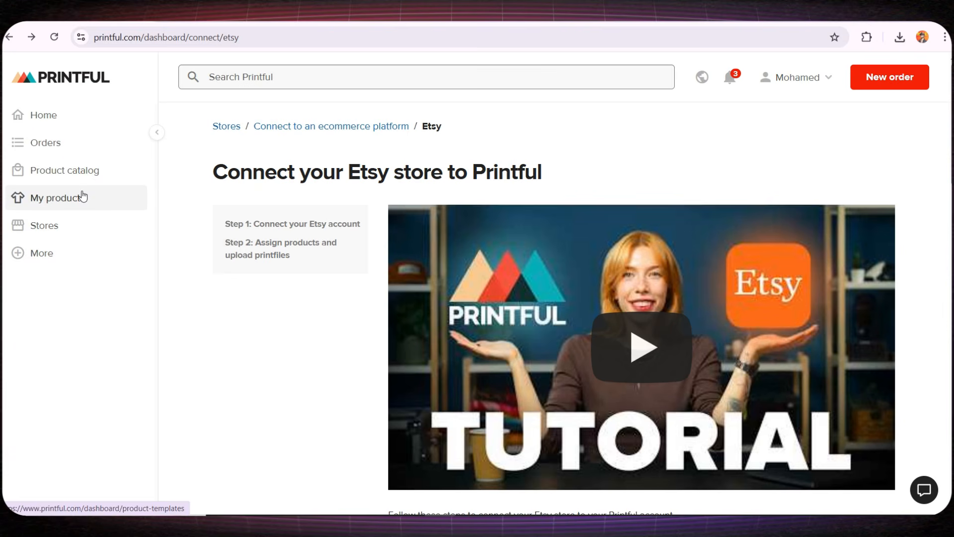
pyautogui.click(83, 193)
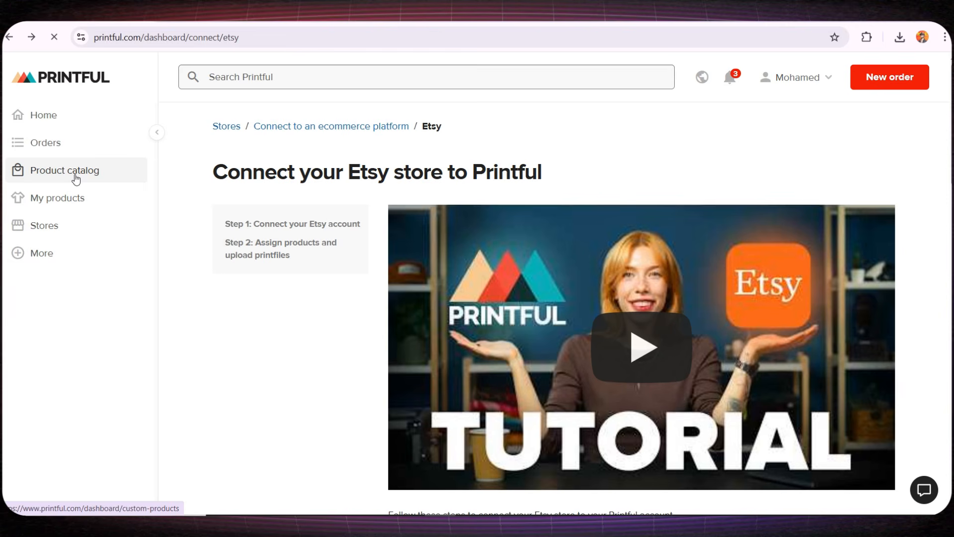
# - Open the product catalog and expand the Hats category among the listed categories
pyautogui.click(75, 175)
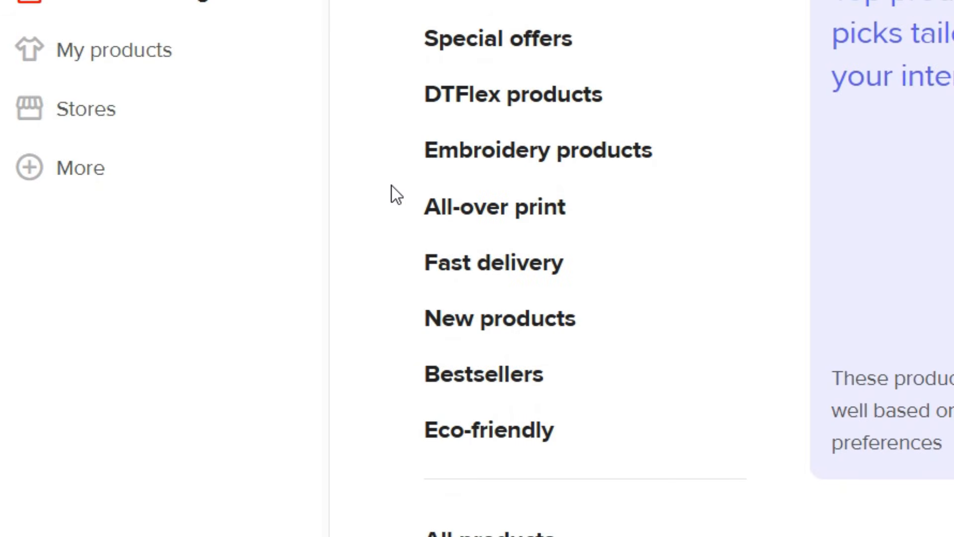
pyautogui.scroll(-5, 603, 442)
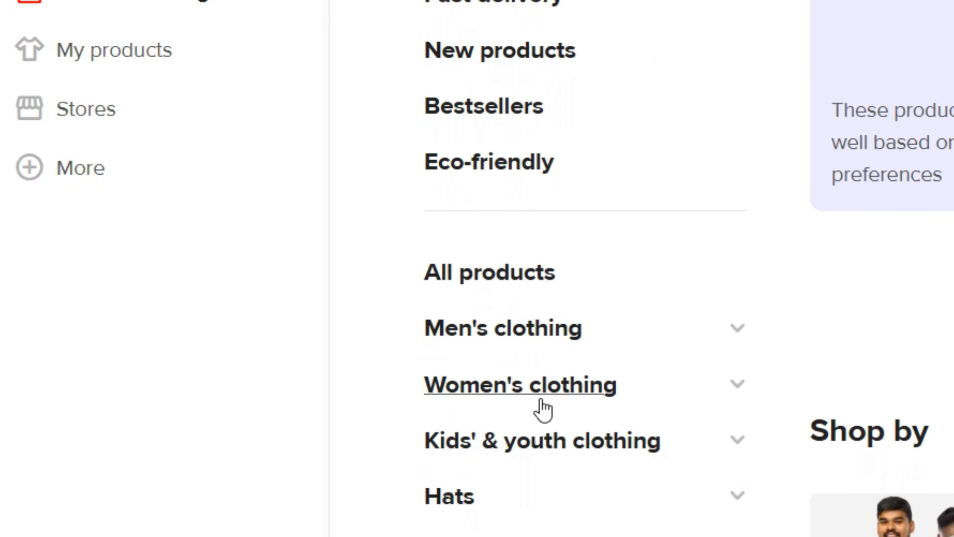
pyautogui.scroll(-3, 512, 470)
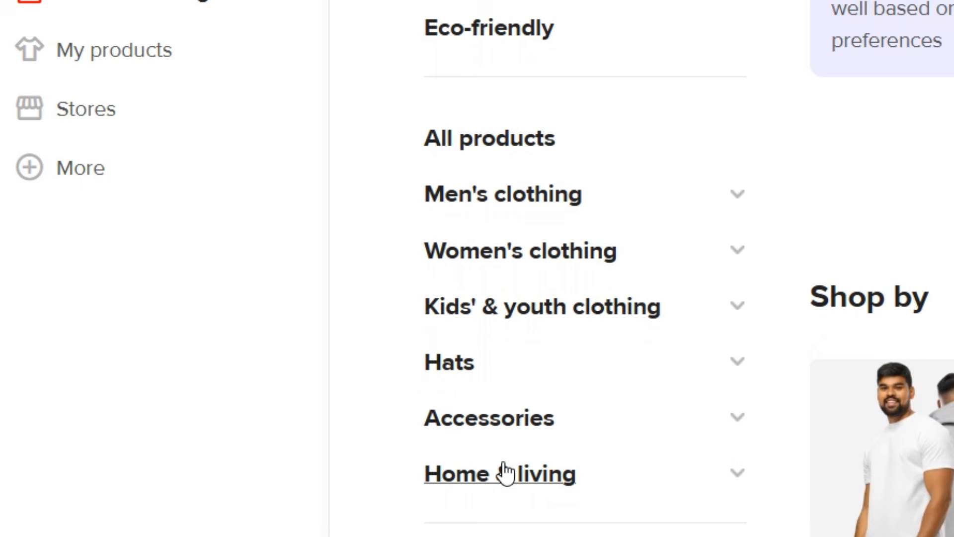
pyautogui.click(714, 362)
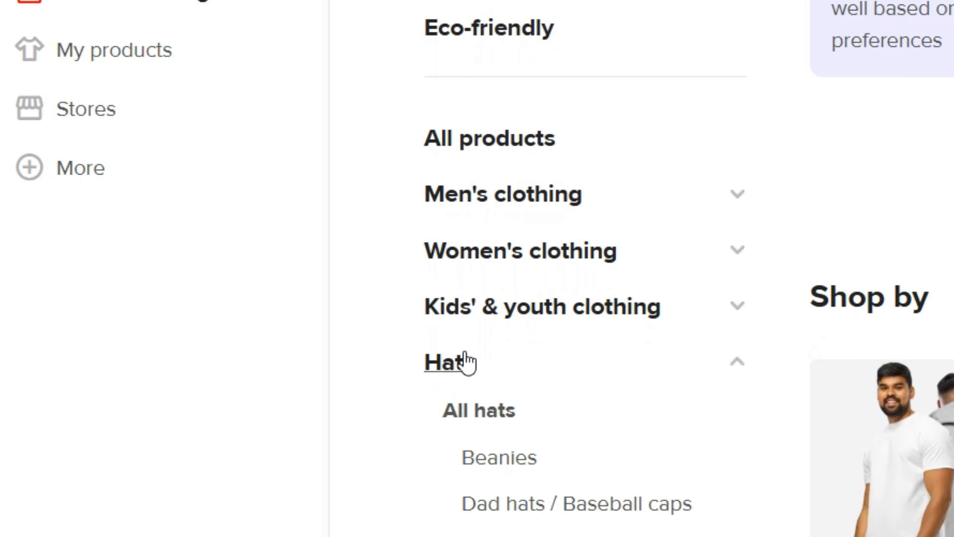
pyautogui.scroll(-3, 467, 363)
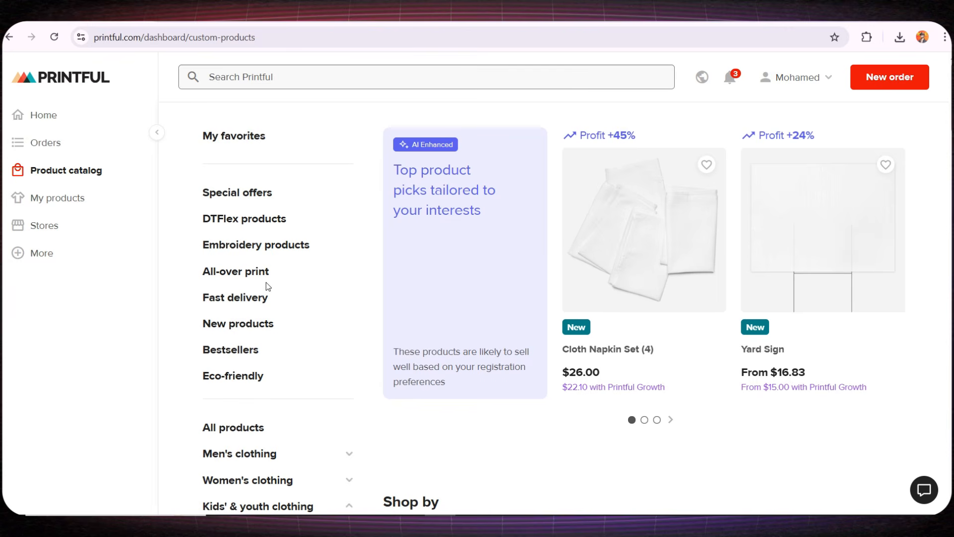
# - Browse through the All-over print products in the catalog
pyautogui.click(250, 272)
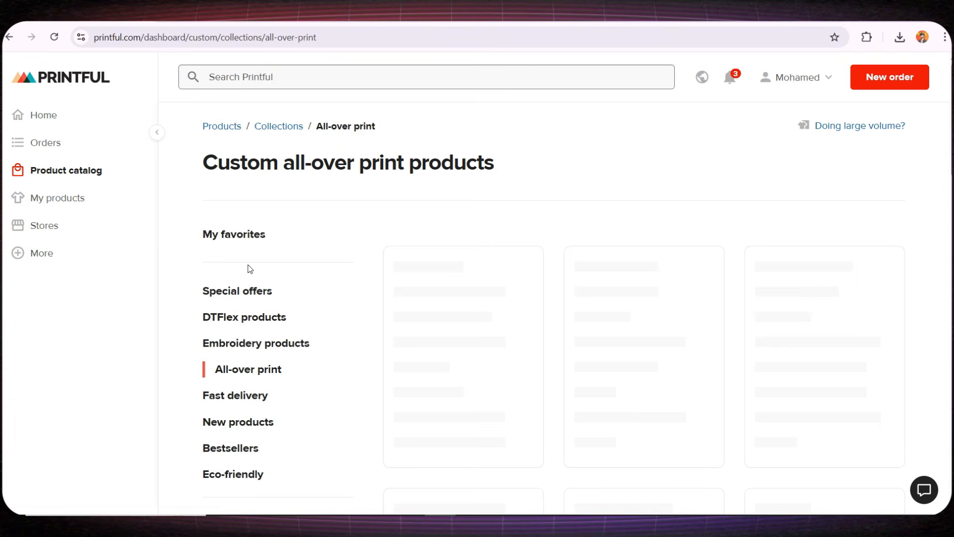
pyautogui.scroll(-4, 392, 270)
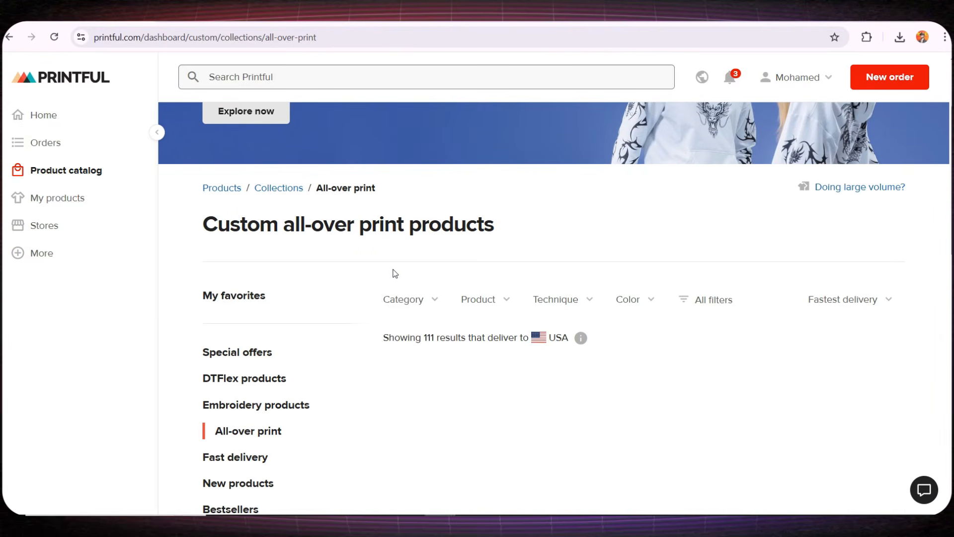
pyautogui.scroll(-1, 393, 272)
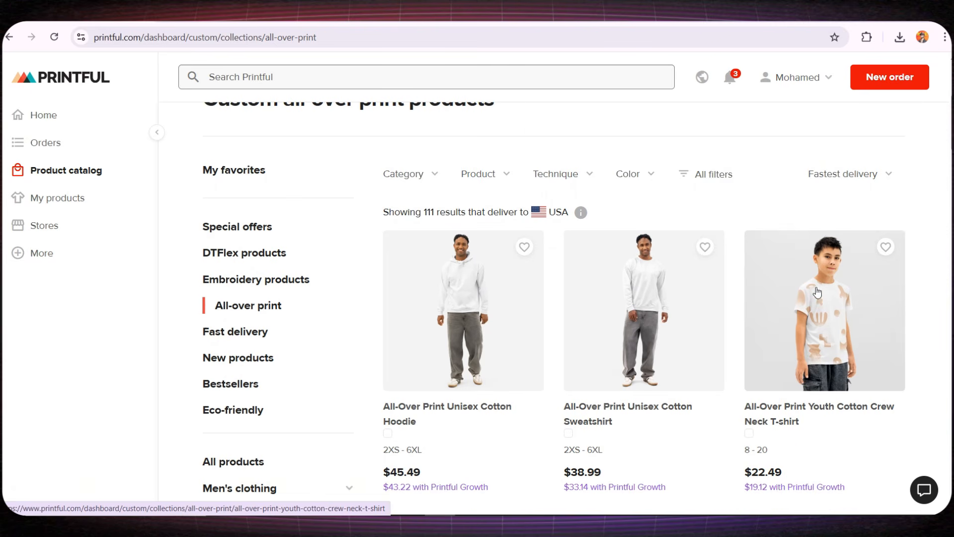
pyautogui.scroll(-6, 826, 294)
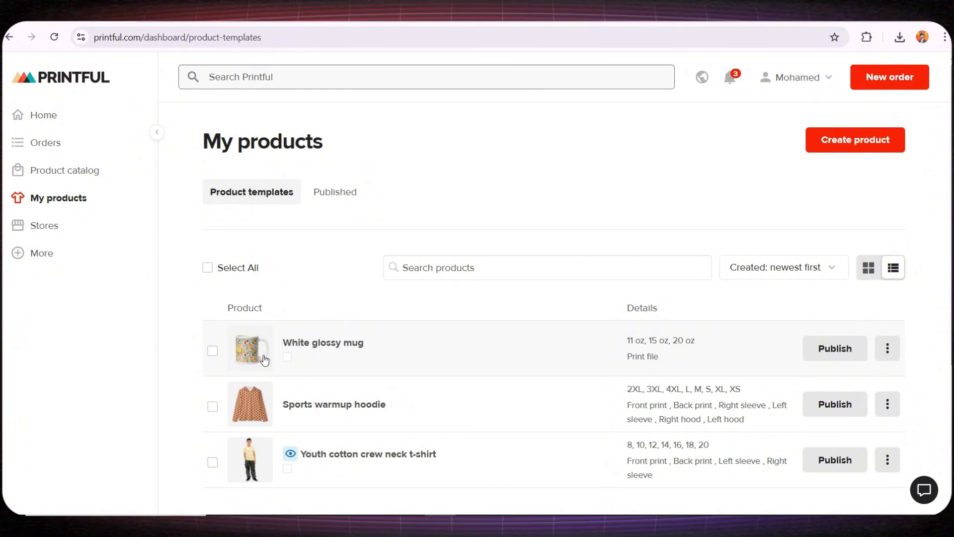
# - Choose Download mockups from the White glossy mug's actions menu
pyautogui.click(878, 352)
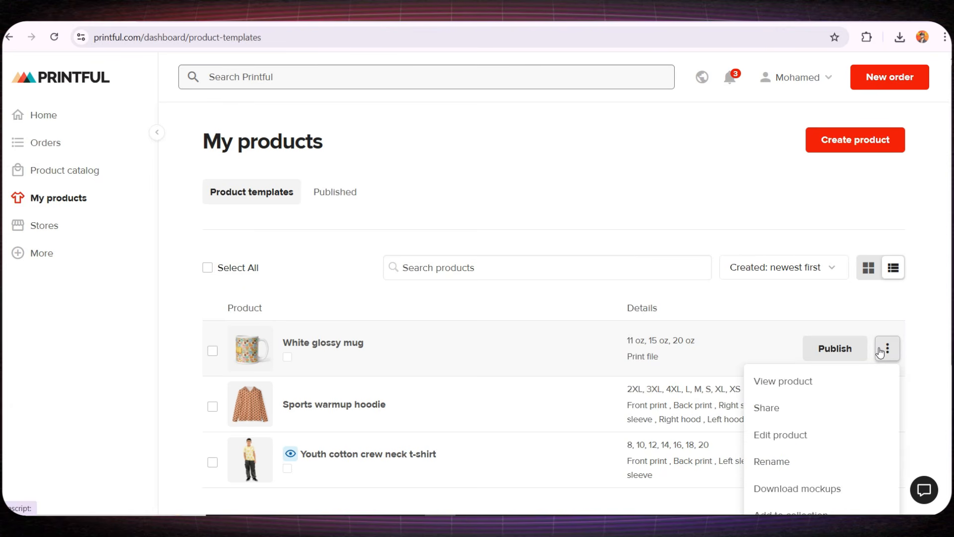
pyautogui.scroll(-2, 863, 343)
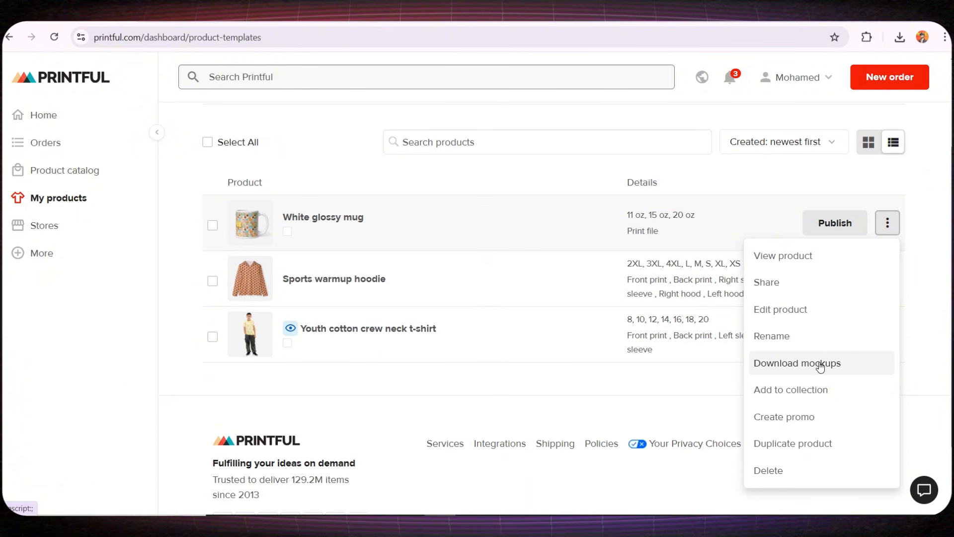
pyautogui.click(810, 366)
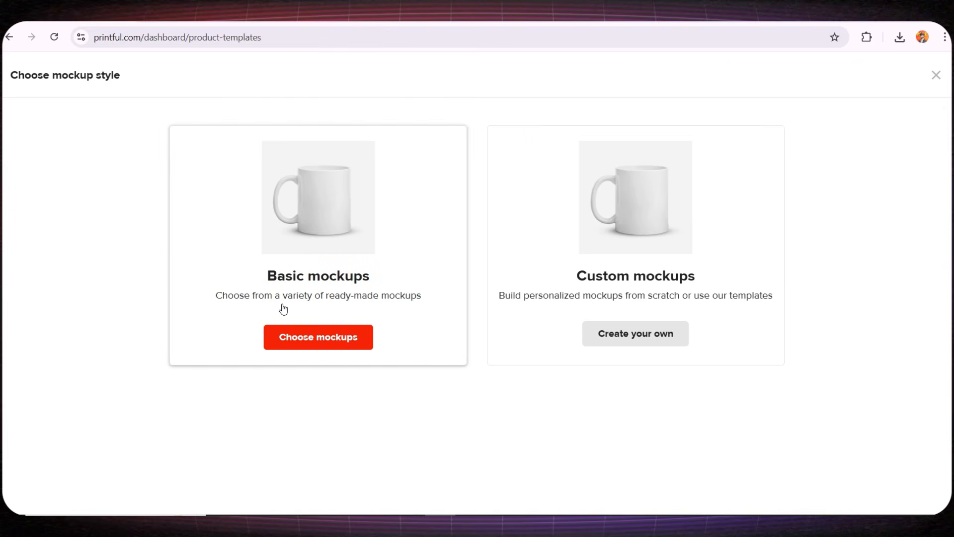
# - Pick Basic mockups and download all the White glossy mug mockups
pyautogui.click(319, 339)
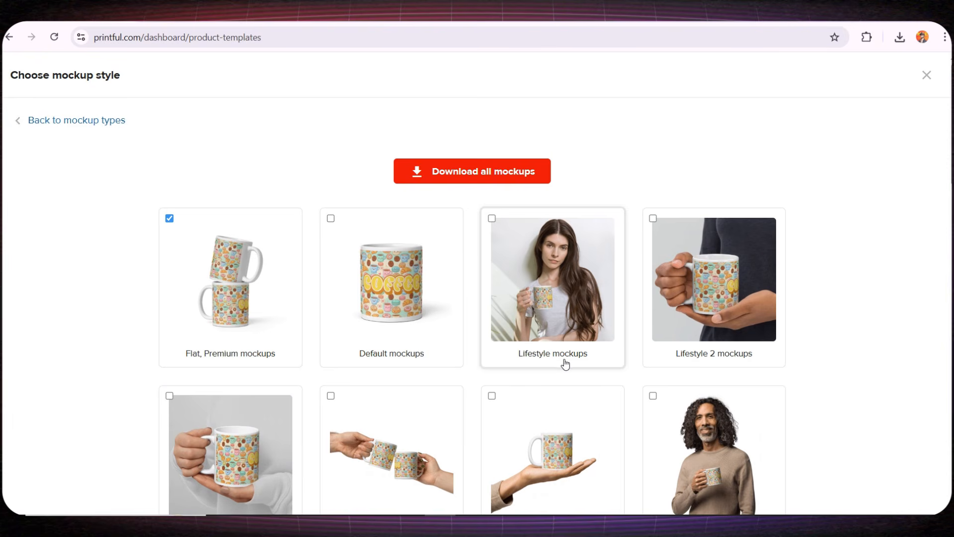
pyautogui.click(496, 174)
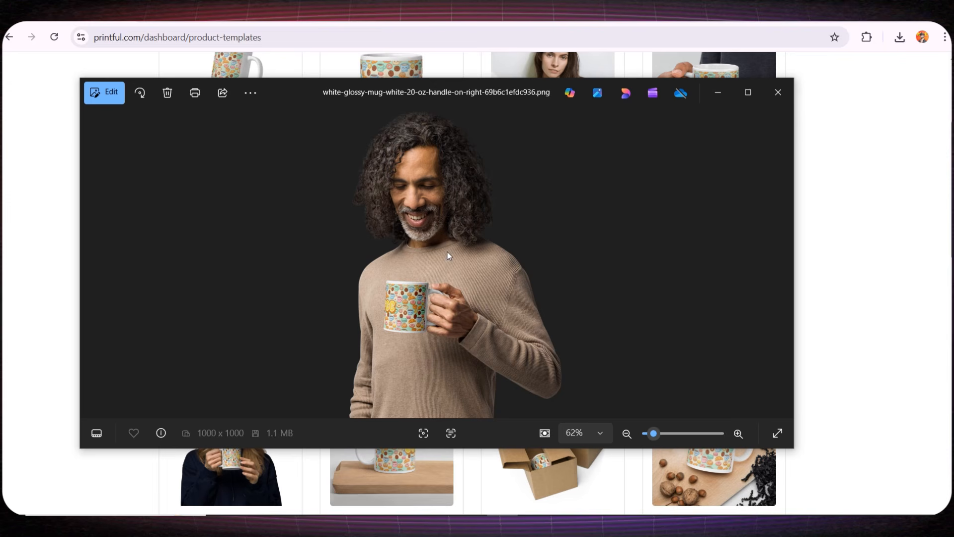
# - Zoom in and out on the man-with-mug mockup, then minimize the Photos viewer
pyautogui.scroll(5, 445, 258)
pyautogui.scroll(-5, 478, 282)
pyautogui.click(728, 90)
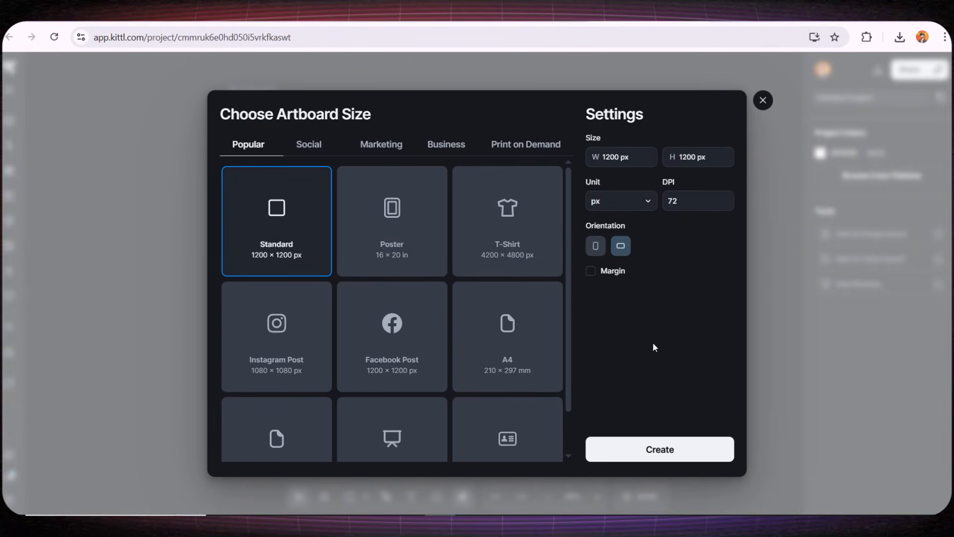
# - Start a 1200 × 1200 artboard, narrow it, and place the man-with-mug mockup on it
pyautogui.click(643, 449)
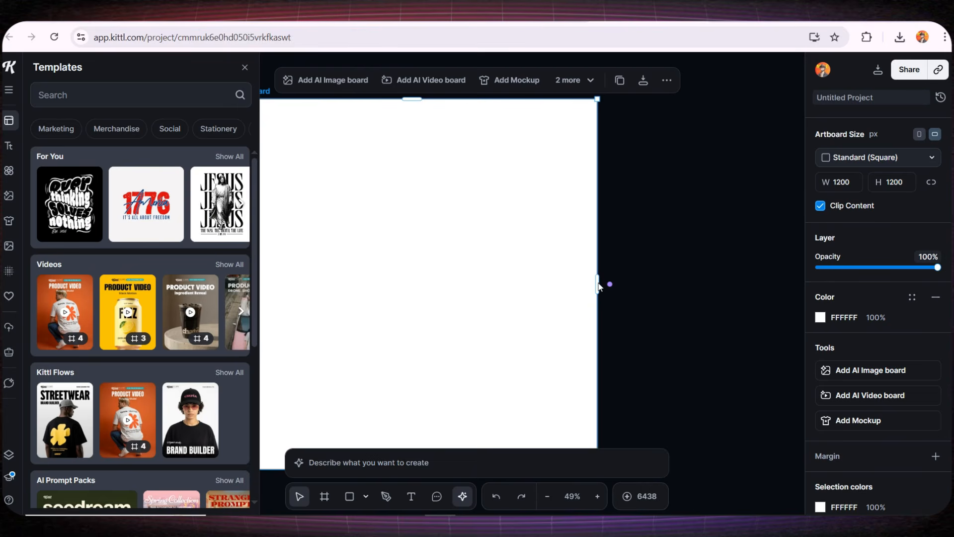
pyautogui.moveTo(599, 286); pyautogui.dragTo(378, 270)
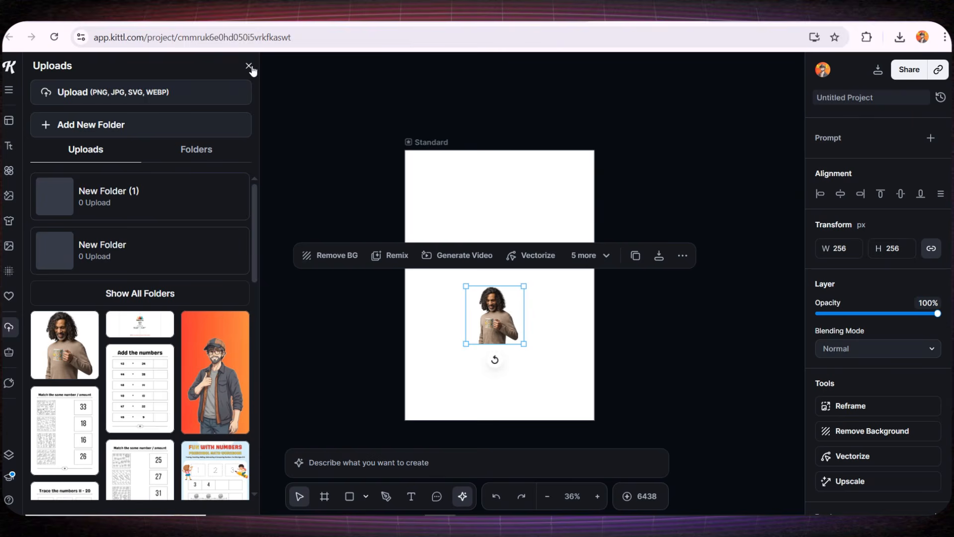
pyautogui.click(249, 68)
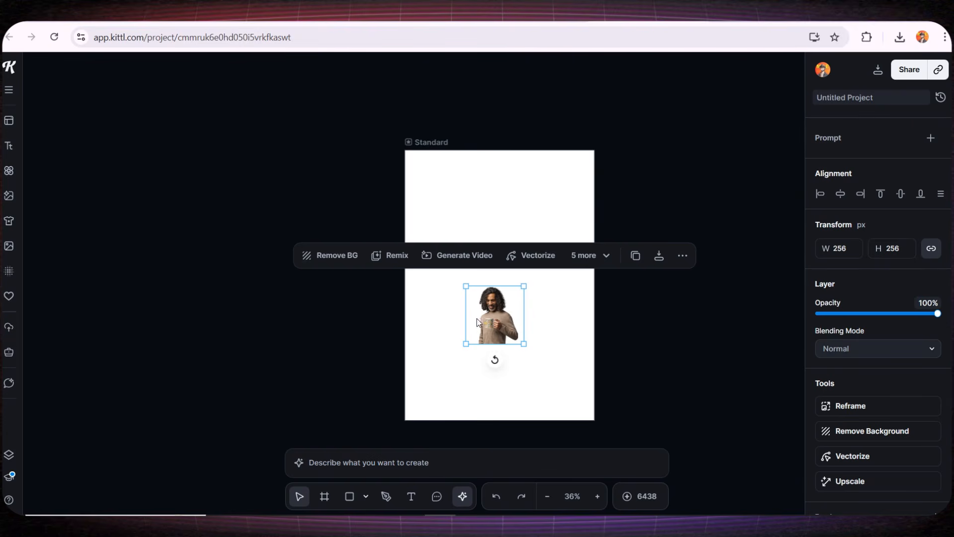
# - Move and enlarge the mockup so it fills the 842 × 1214 artboard
pyautogui.moveTo(475, 321); pyautogui.dragTo(410, 210)
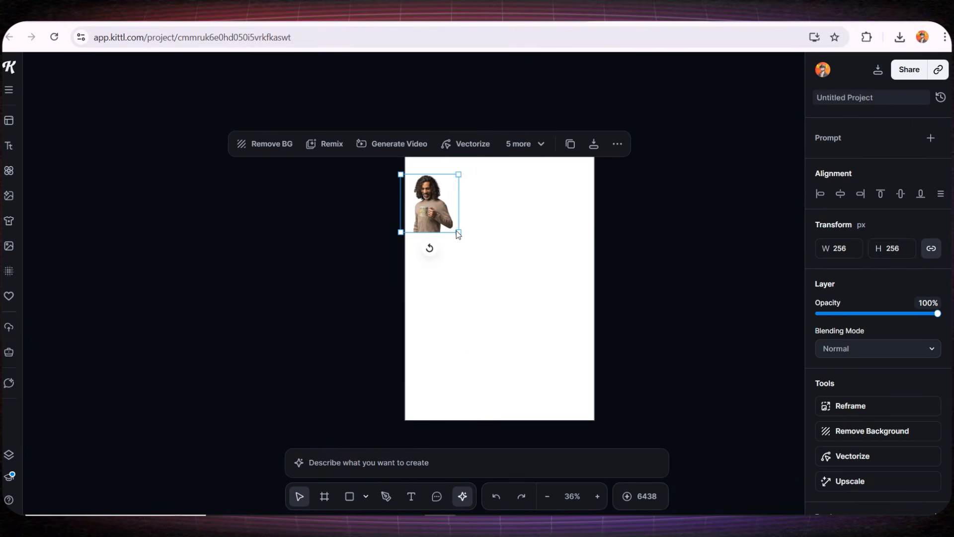
pyautogui.click(467, 234)
pyautogui.click(453, 229)
pyautogui.moveTo(460, 232); pyautogui.dragTo(660, 381)
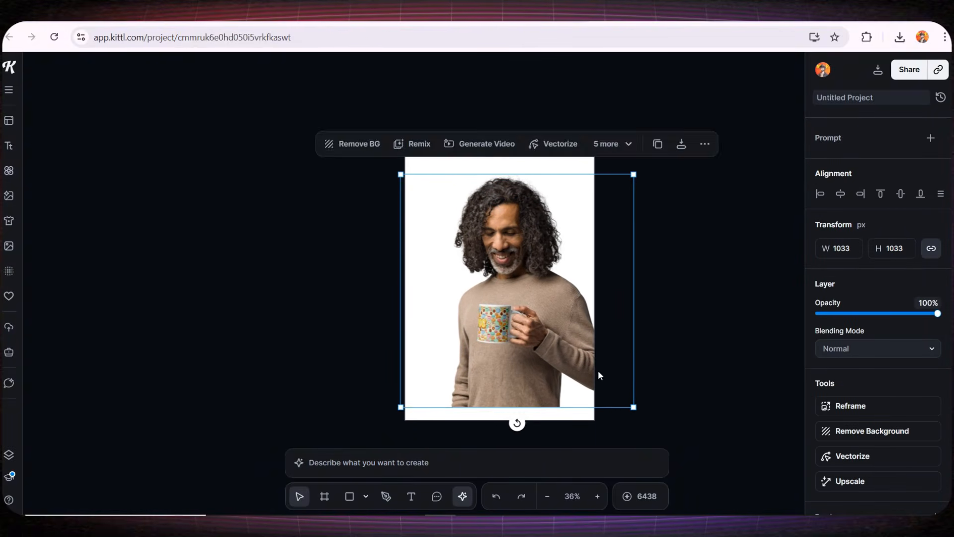
pyautogui.moveTo(598, 373); pyautogui.dragTo(516, 361)
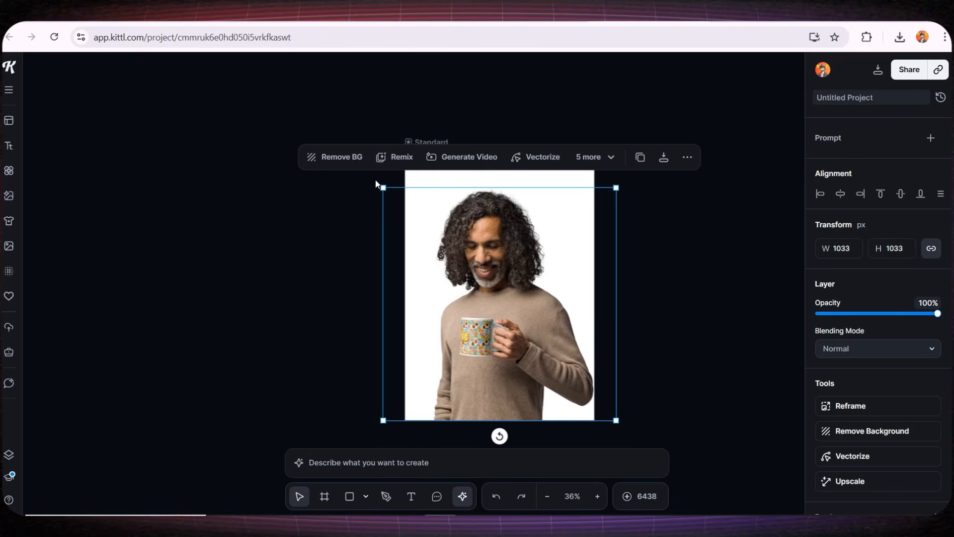
pyautogui.moveTo(383, 188); pyautogui.dragTo(359, 163)
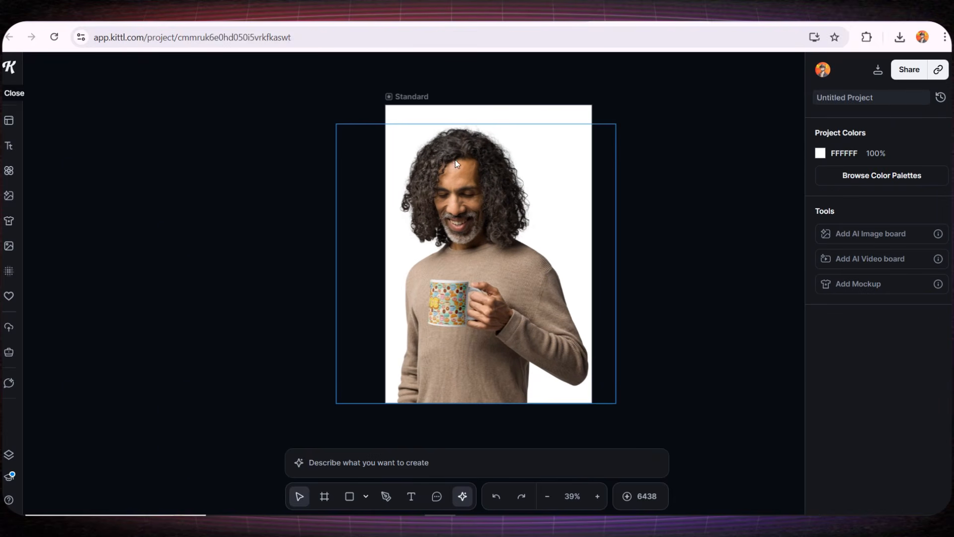
pyautogui.click(411, 98)
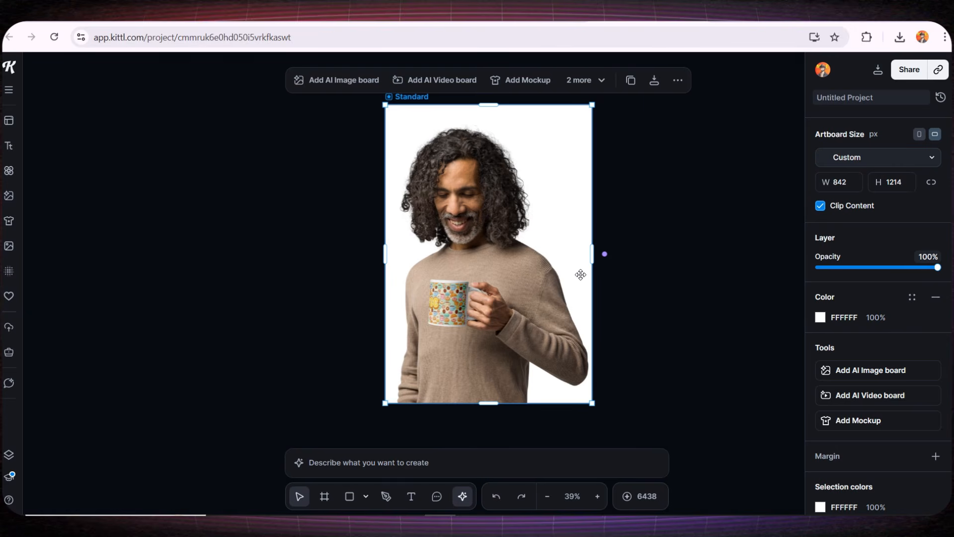
# - Create an AI Video board from the mockup and paste in the sipping-animation prompt
pyautogui.click(604, 254)
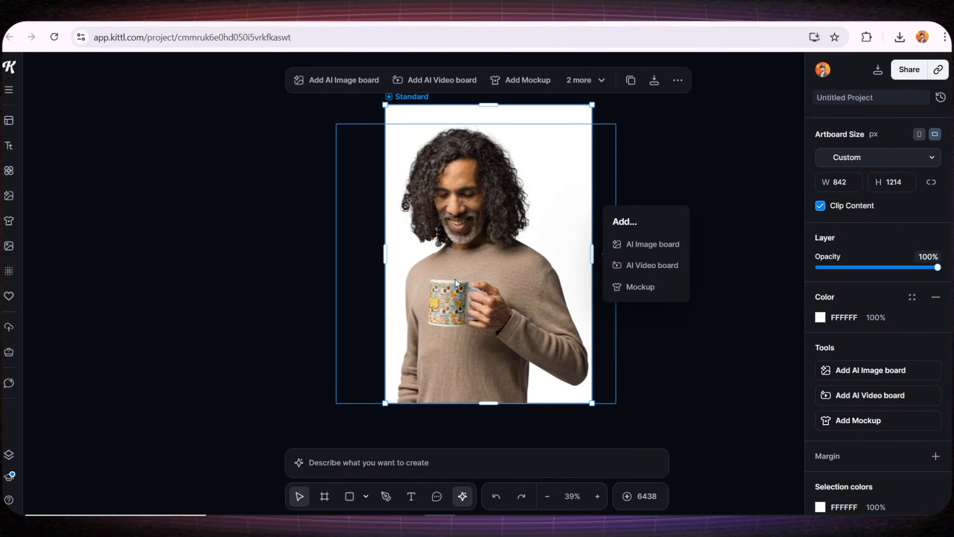
pyautogui.click(649, 266)
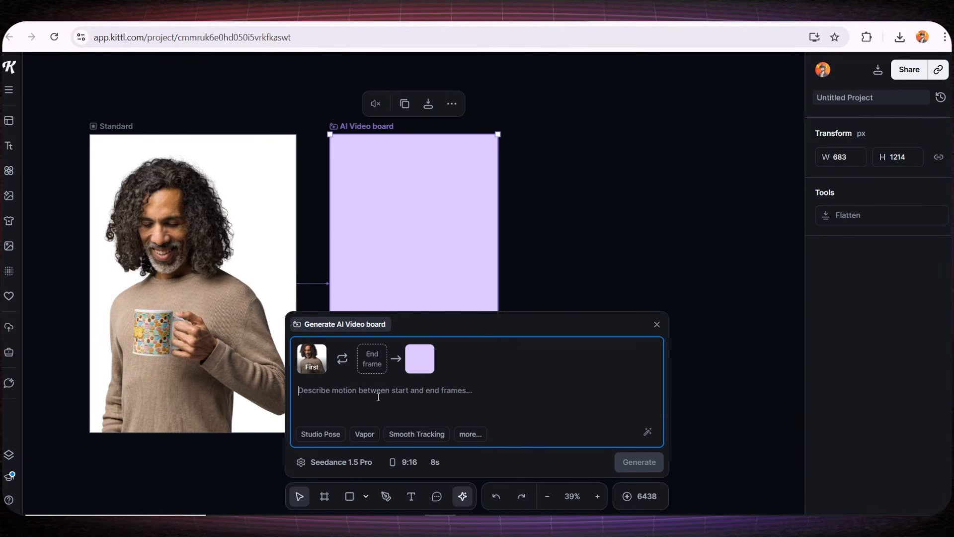
pyautogui.write("Animation prompt: Use the existing image as the base. Animate the person smoothly lifting the coffee cup to their mouth, taking a sip, and lowering it back. Keep the person's head and body mostly stable, only slight natural movement to arms and shoulders. Subtle eye blink and slight head tilt for realism. Maintain original lighting, colors, and background. Duration: 5 seconds. Smooth, natural motion, no abrupt jumps. Cinematic, close-up on the person and cup.")
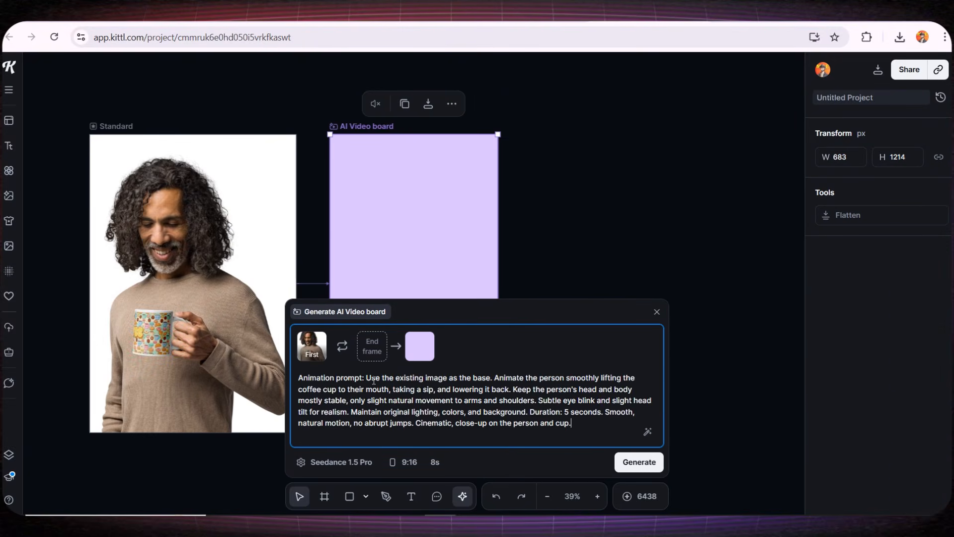
pyautogui.moveTo(374, 380); pyautogui.dragTo(524, 381)
pyautogui.moveTo(408, 411); pyautogui.dragTo(519, 400)
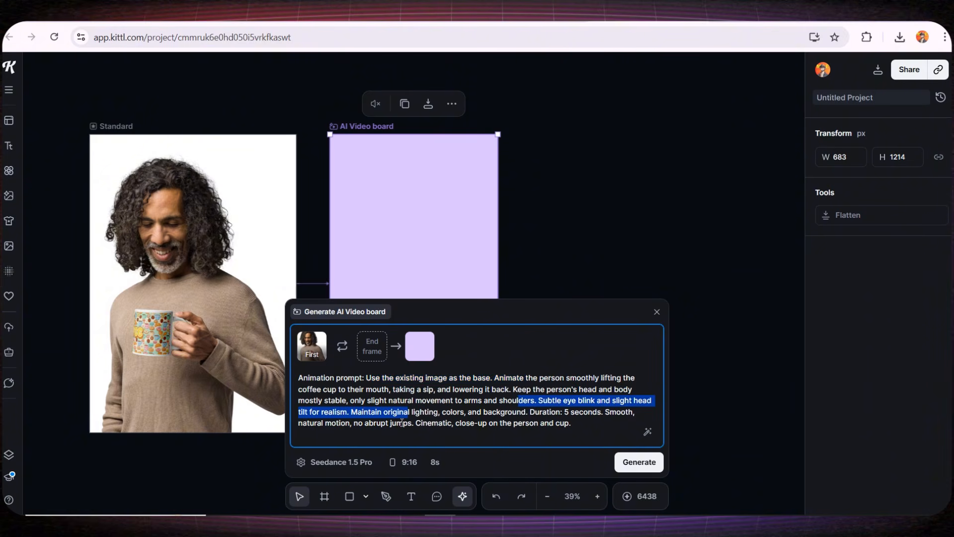
pyautogui.moveTo(402, 423); pyautogui.dragTo(478, 423)
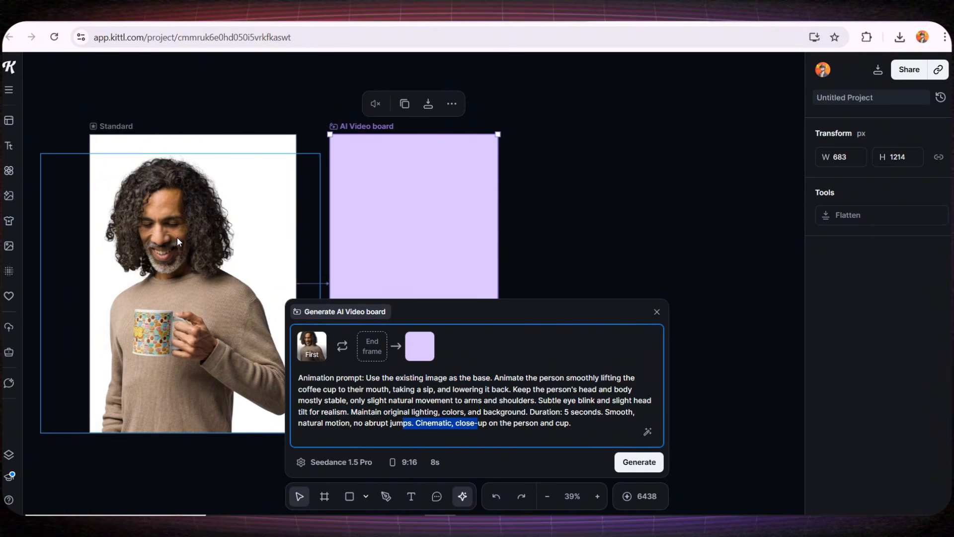
# - Set the video generation model to Veo 3.1-fast
pyautogui.click(328, 462)
pyautogui.scroll(3, 368, 259)
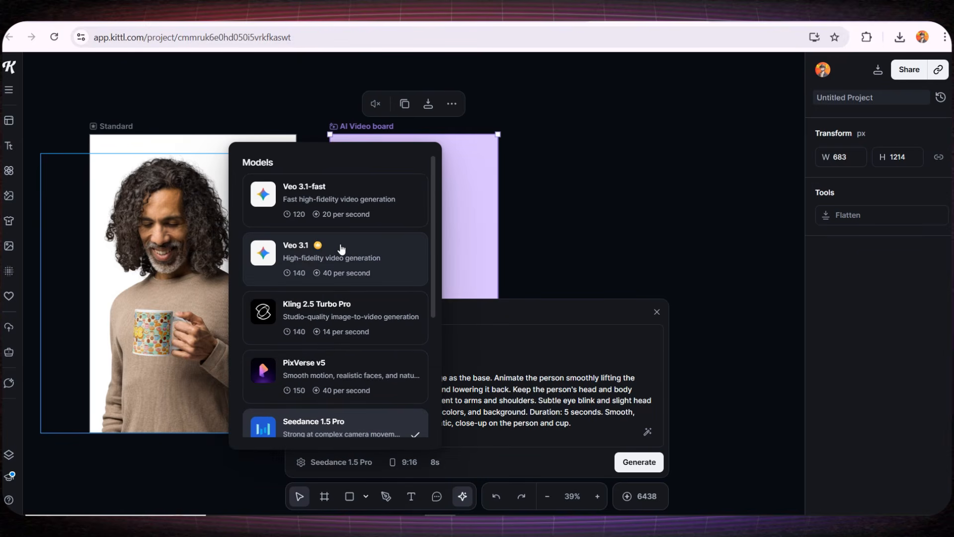
pyautogui.scroll(-5, 389, 333)
pyautogui.scroll(4, 387, 329)
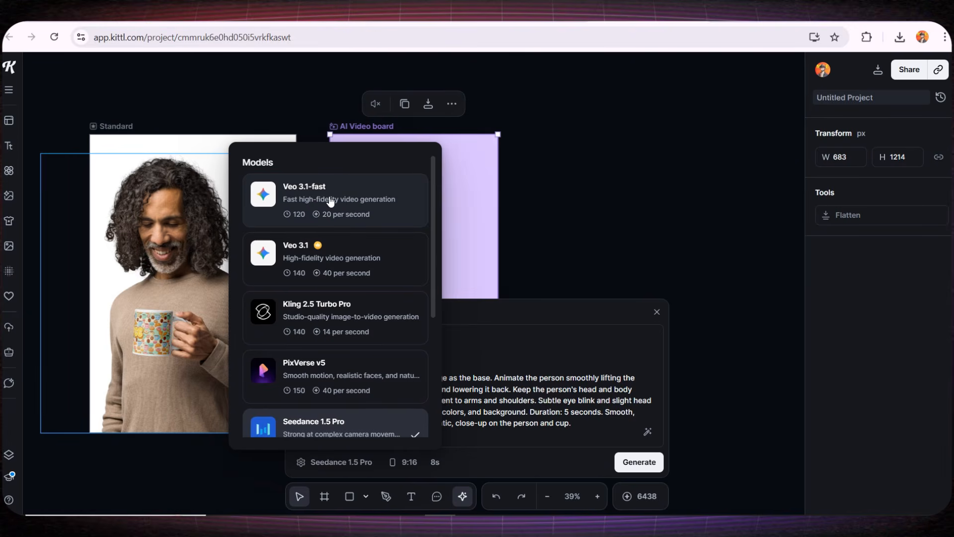
pyautogui.click(330, 201)
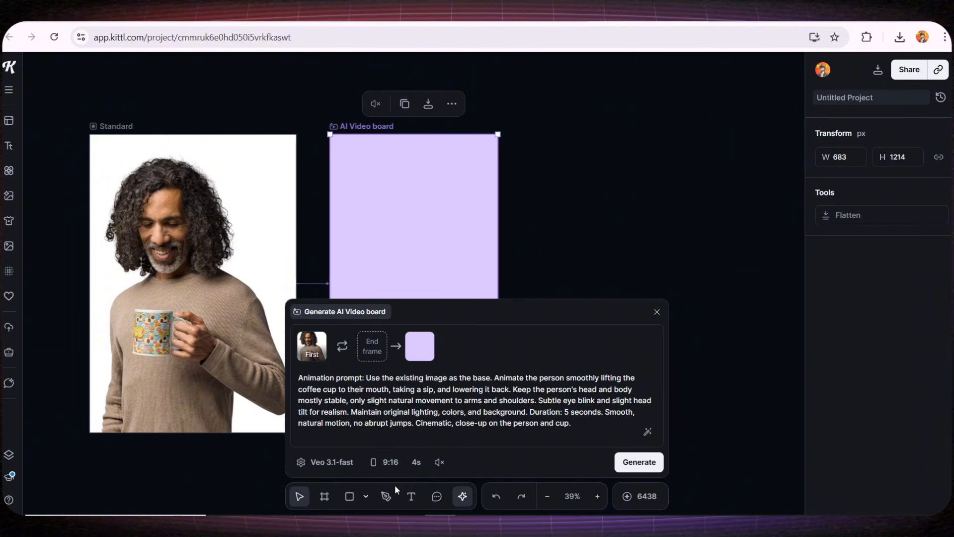
# - Set a 6-second length with audio included and generate the video
pyautogui.click(416, 461)
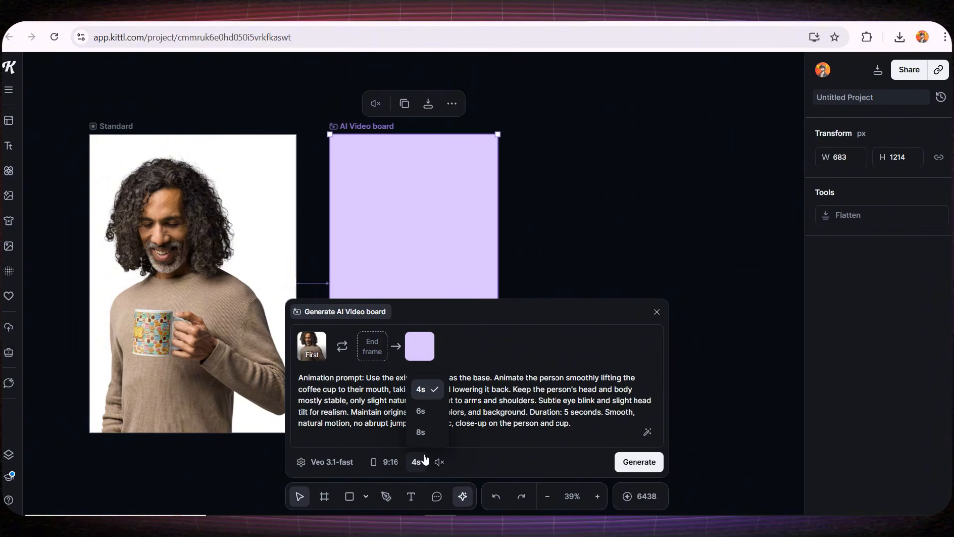
pyautogui.click(421, 411)
pyautogui.click(439, 464)
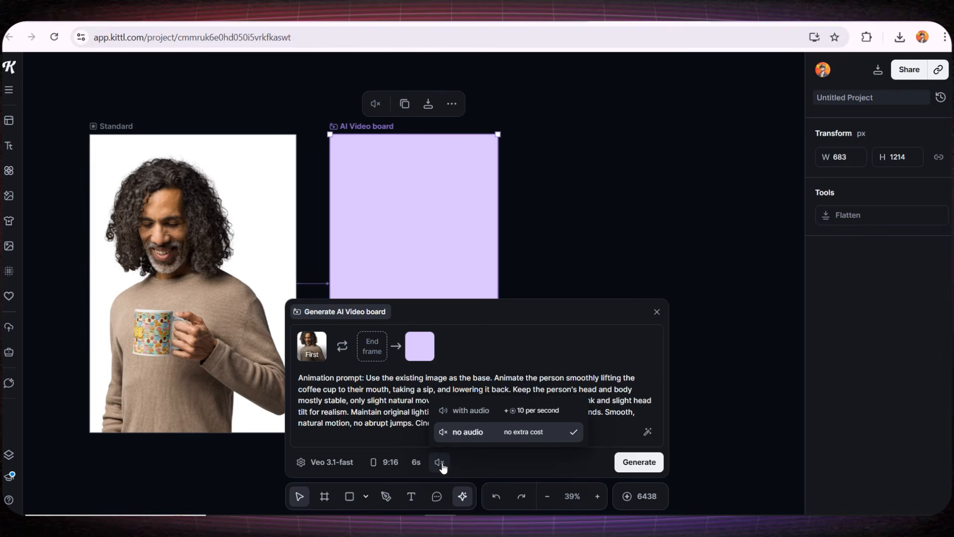
pyautogui.click(484, 418)
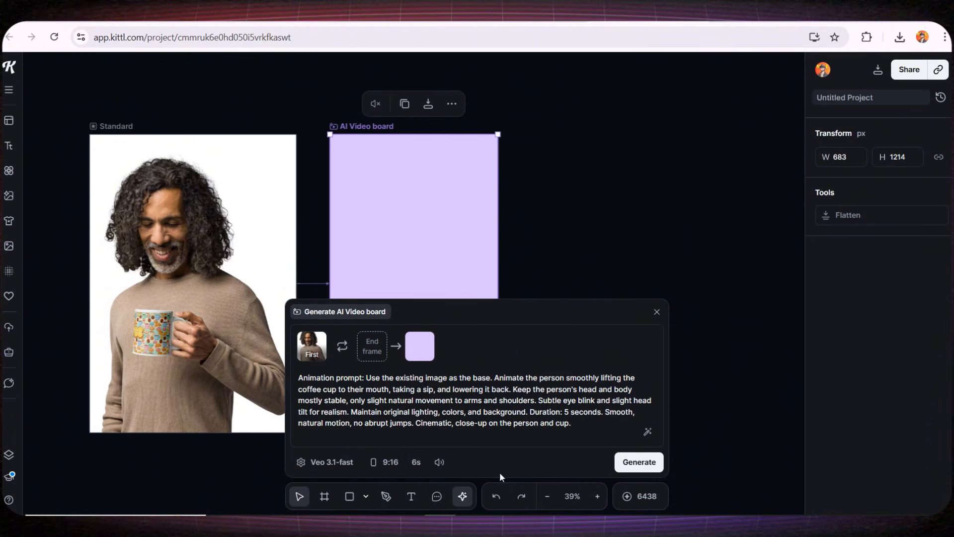
pyautogui.click(639, 463)
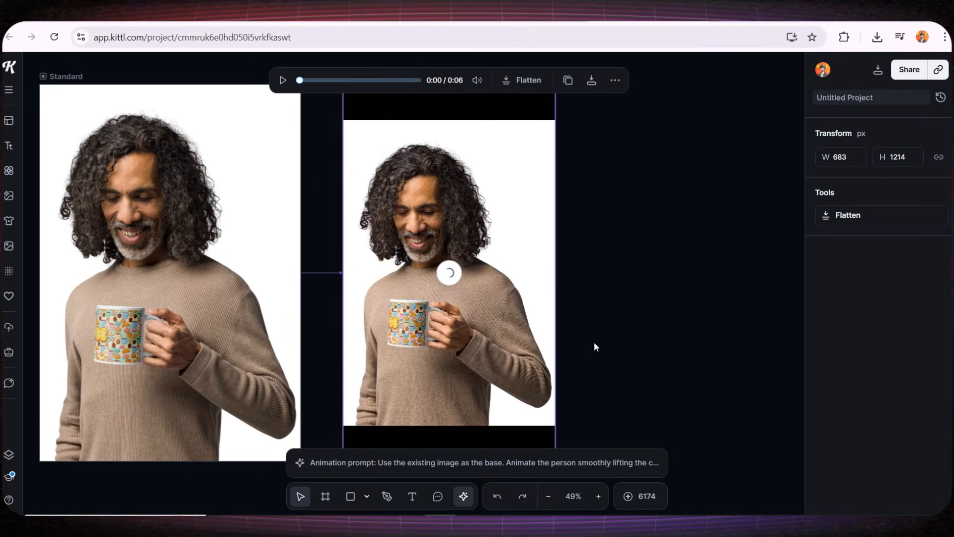
# - Play the generated clip and pause it at 4 seconds
pyautogui.click(283, 80)
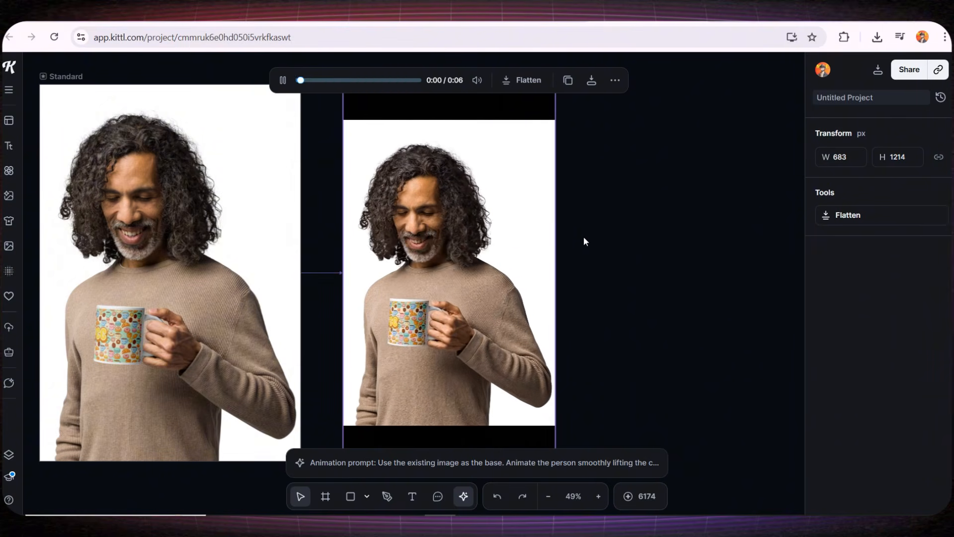
pyautogui.moveTo(446, 285)
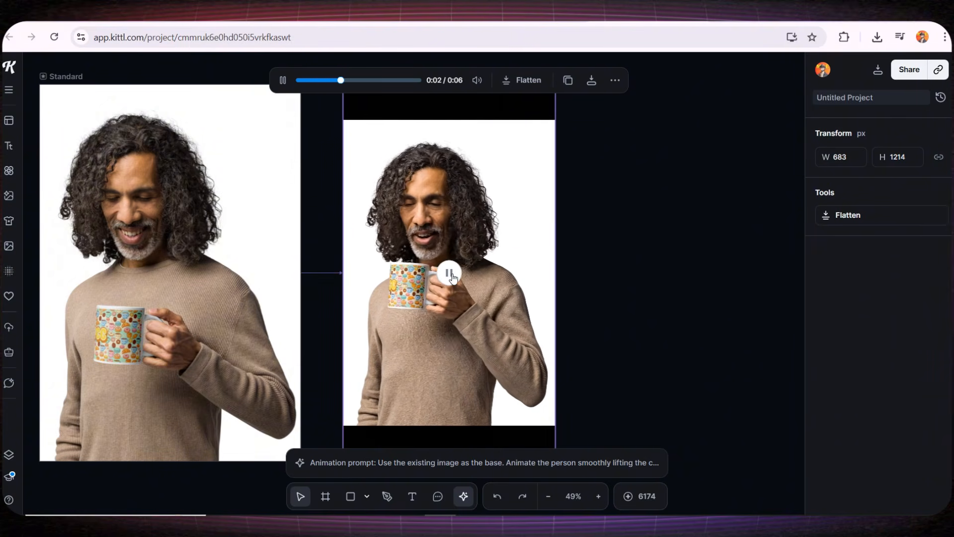
pyautogui.click(449, 274)
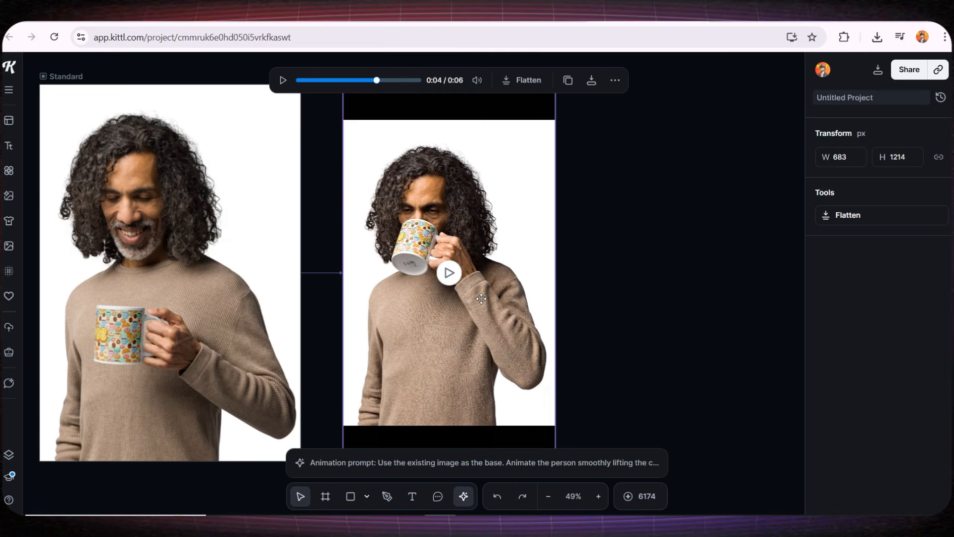
# - Try the 'london, new york, & paris' text template on the video, then delete it
pyautogui.click(9, 145)
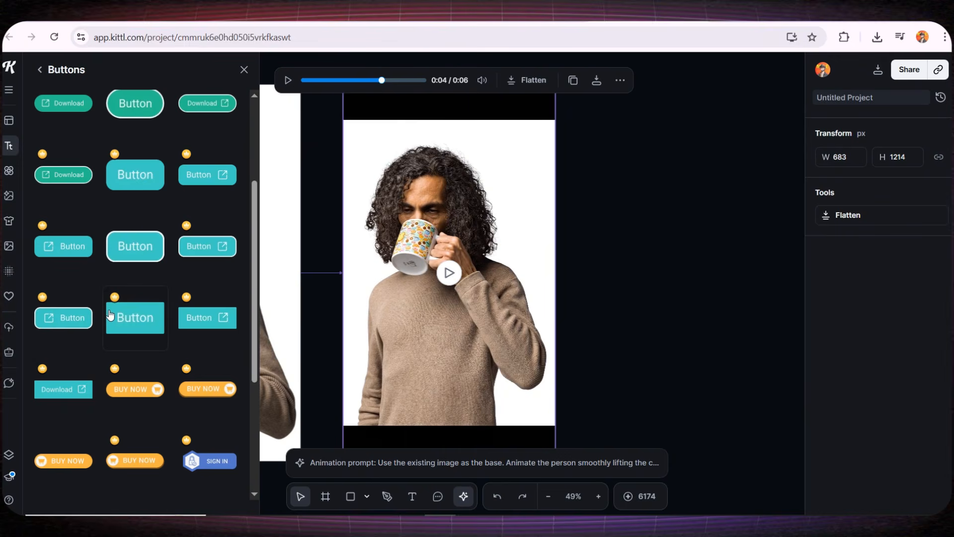
pyautogui.scroll(1, 85, 216)
pyautogui.click(39, 70)
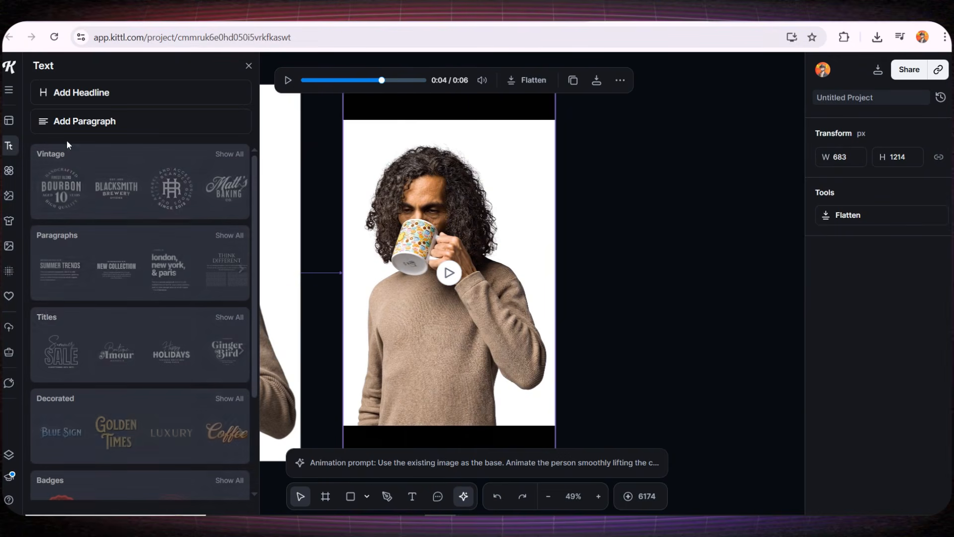
pyautogui.scroll(-3, 124, 248)
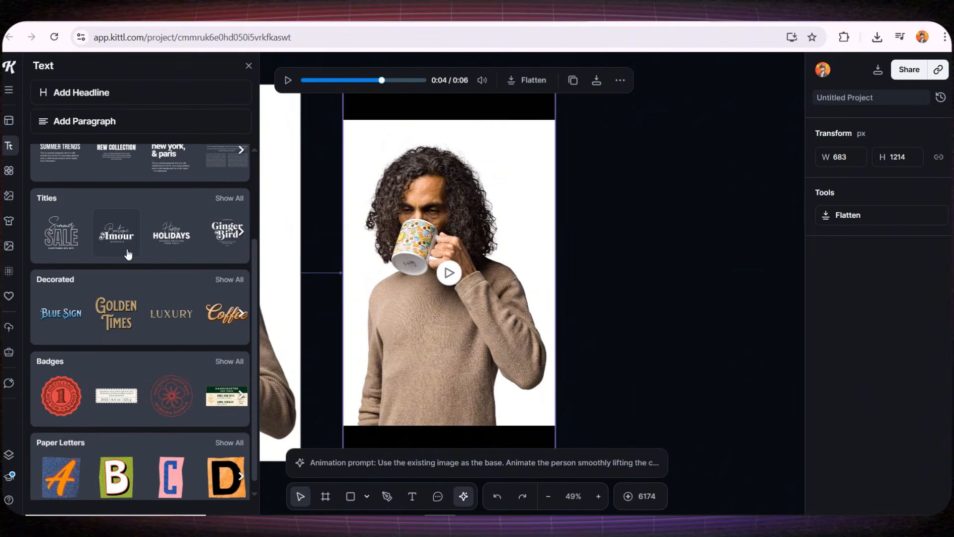
pyautogui.scroll(3, 141, 306)
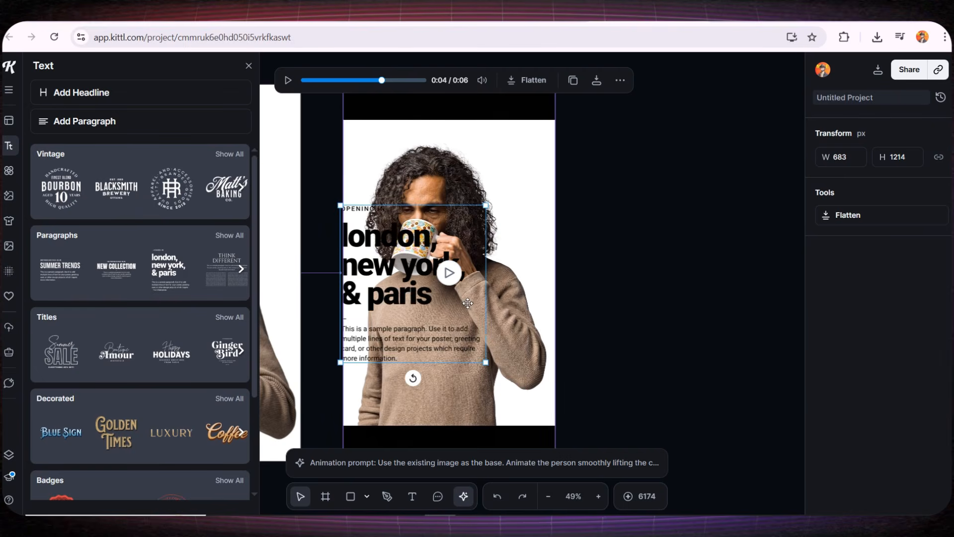
pyautogui.moveTo(412, 270); pyautogui.dragTo(447, 331)
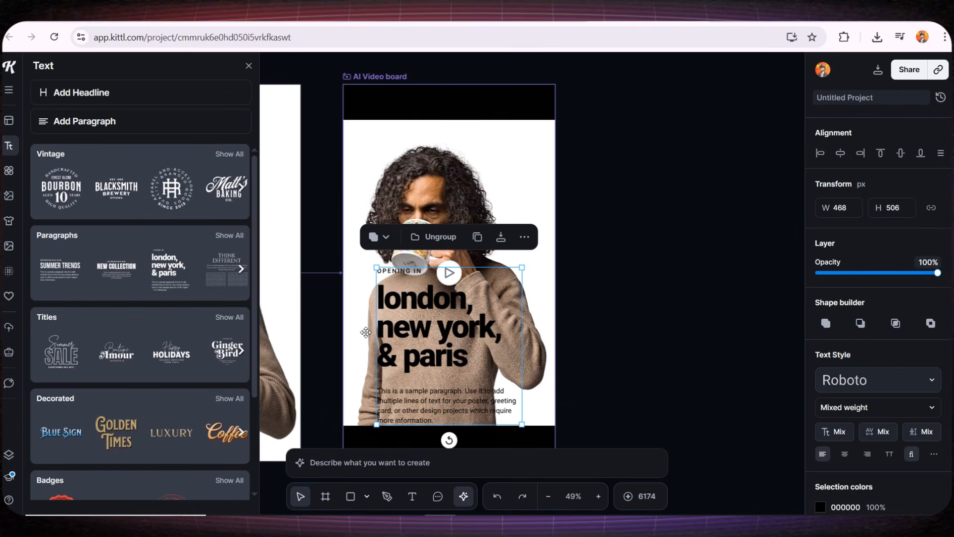
pyautogui.press('Delete')
# - Add the Block Buster decorated text style, move it lower, then delete it
pyautogui.scroll(-2, 234, 337)
pyautogui.click(233, 338)
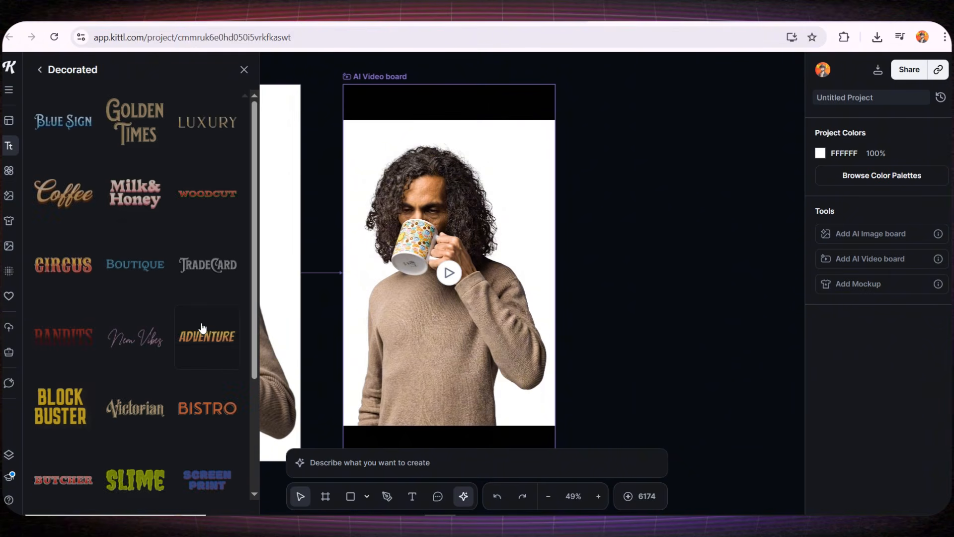
pyautogui.scroll(-1, 169, 305)
pyautogui.scroll(-1, 165, 302)
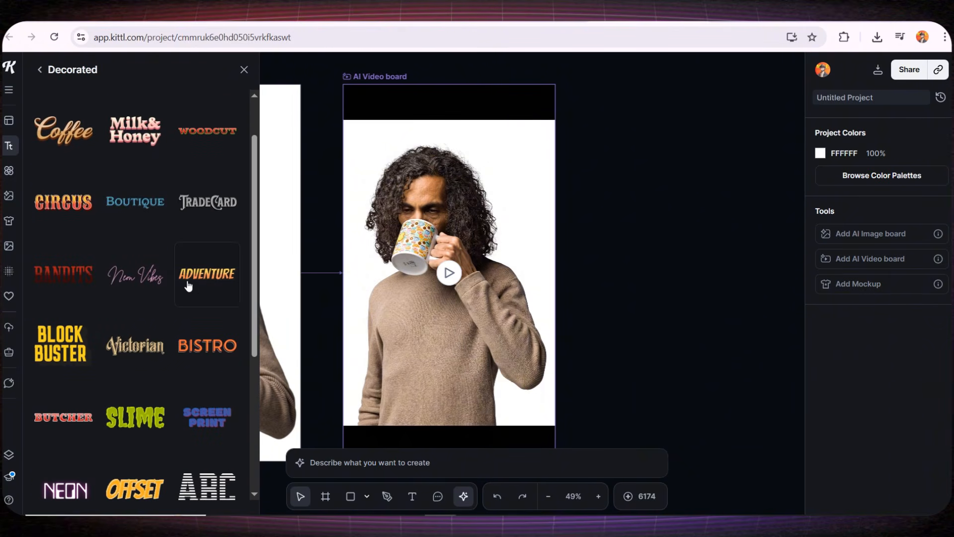
pyautogui.click(60, 343)
pyautogui.moveTo(393, 294); pyautogui.dragTo(414, 363)
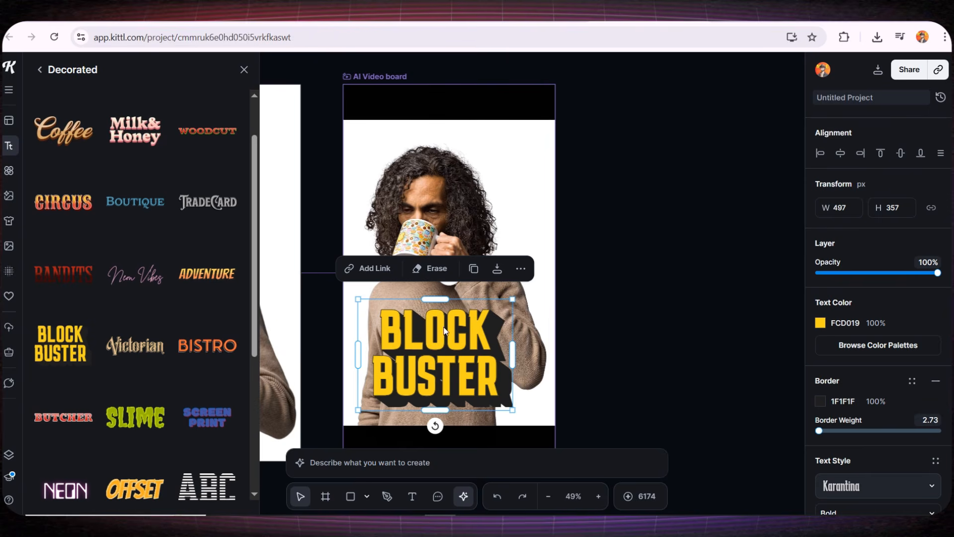
pyautogui.press('Delete')
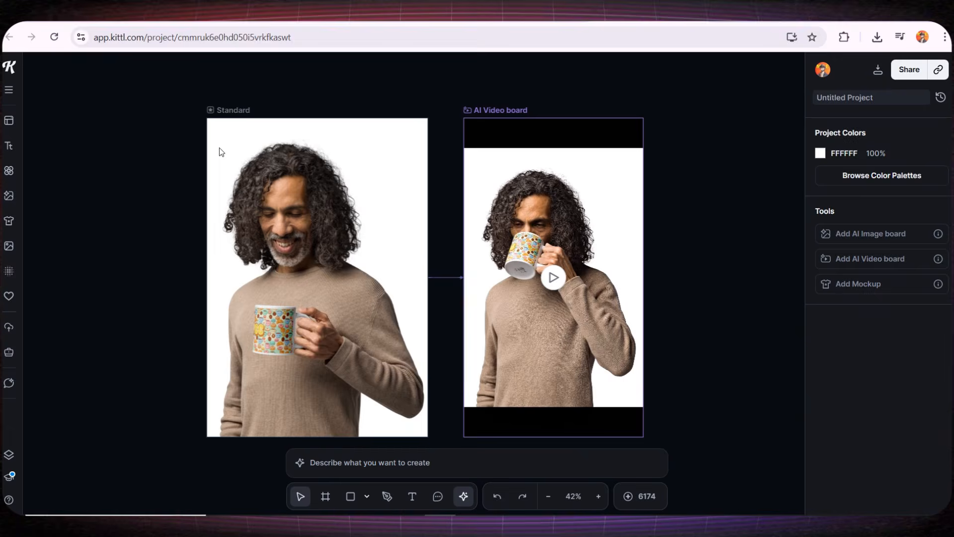
# - Create another AI Video board from the mug mockup artboard
pyautogui.click(219, 148)
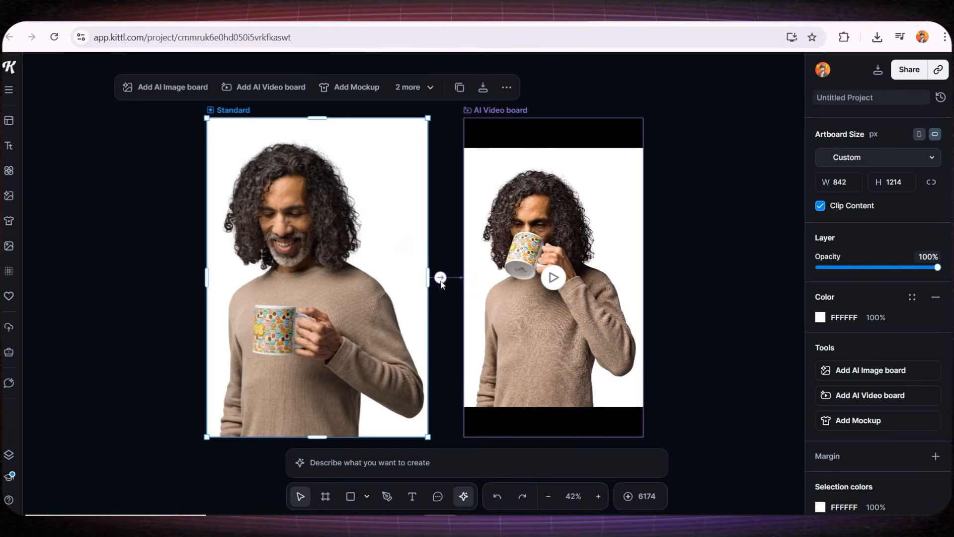
pyautogui.click(439, 278)
pyautogui.click(489, 292)
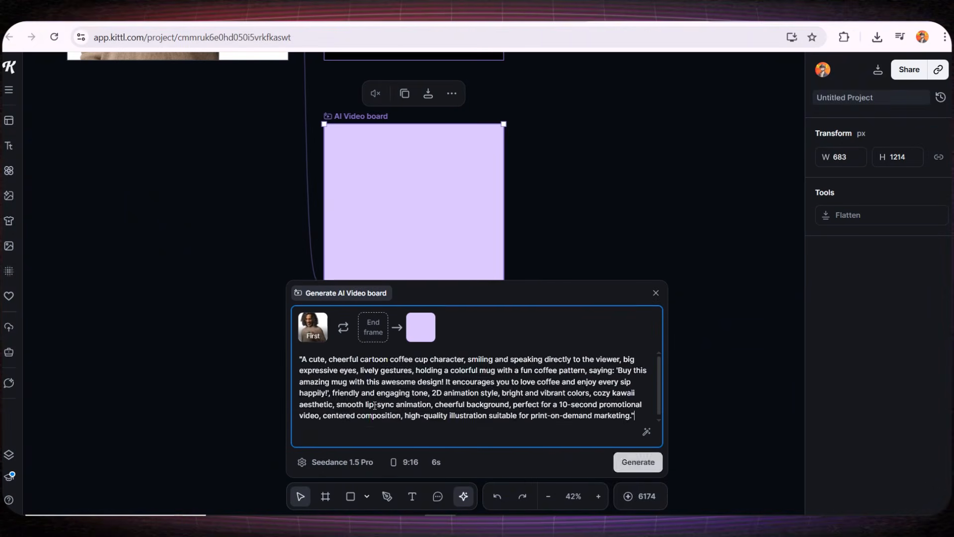
# - Replace the old prompt with the new man-lifting-the-mug prompt and generate the 8-second clip
pyautogui.moveTo(337, 374); pyautogui.dragTo(471, 398)
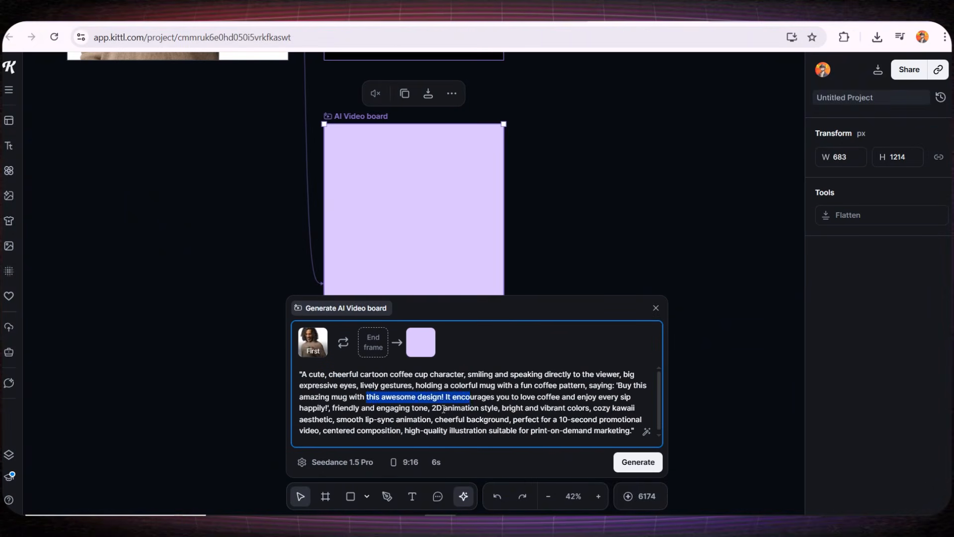
pyautogui.moveTo(360, 419); pyautogui.dragTo(495, 418)
pyautogui.scroll(-1, 487, 409)
pyautogui.hotkey('ctrl', 'a')
pyautogui.press('BackSpace')
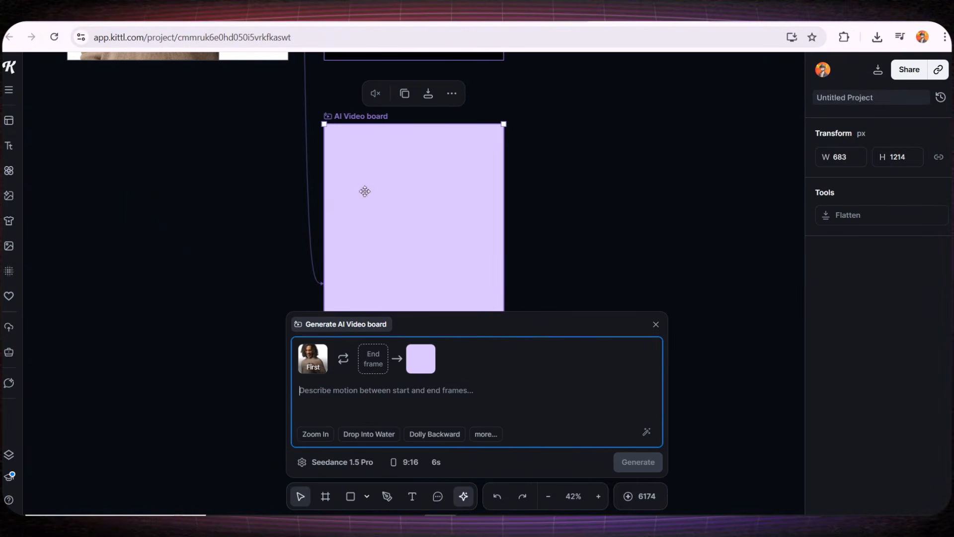
pyautogui.write('Animation prompt: Use the existing image as the base. Animate the person naturally lifting the coffee cup to their mouth, taking a sip, and lowering it. Add realistic lip-sync so the person speaks clearly: "Buy this amazing mug with this fantastic design, it encourages you to love coffee and enjoy every sip happily." Include subtle head tilts, eye blinks, and natural arm and shoulder movements. Keep original lighting, colors, and background. Add slight camera zoom in/out for a cinematic feel. Duration: 10 seconds. Smooth, natural motion throughout, no abrupt jumps. Focus on realism and friendly expression.')
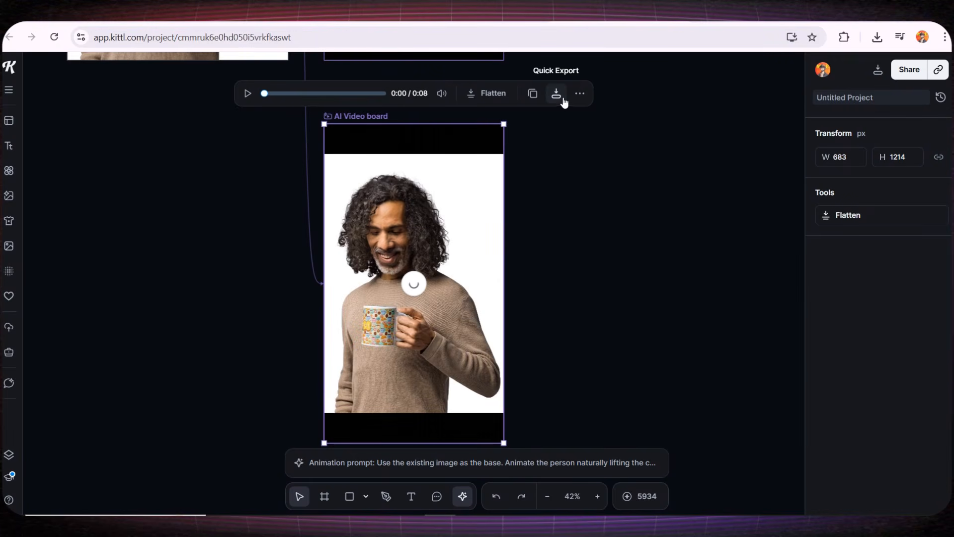
pyautogui.click(561, 224)
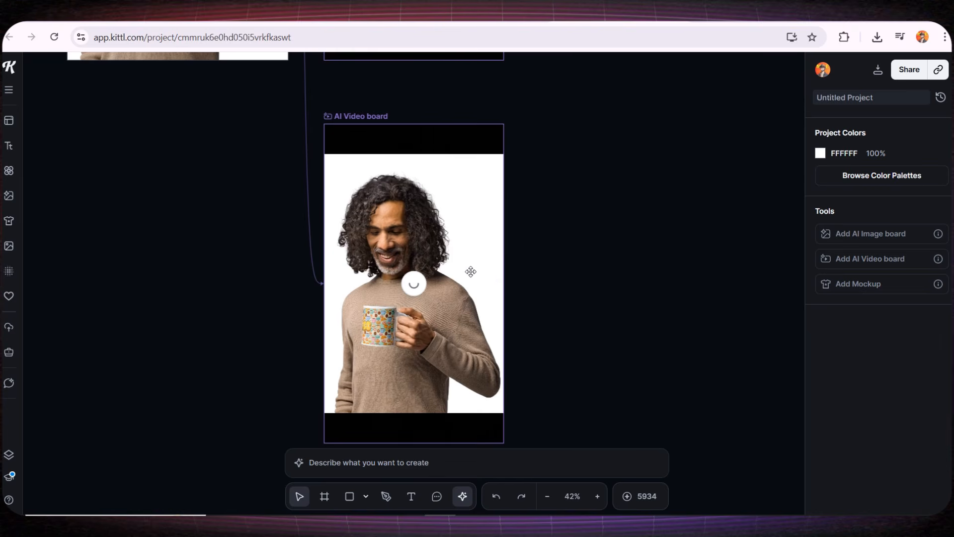